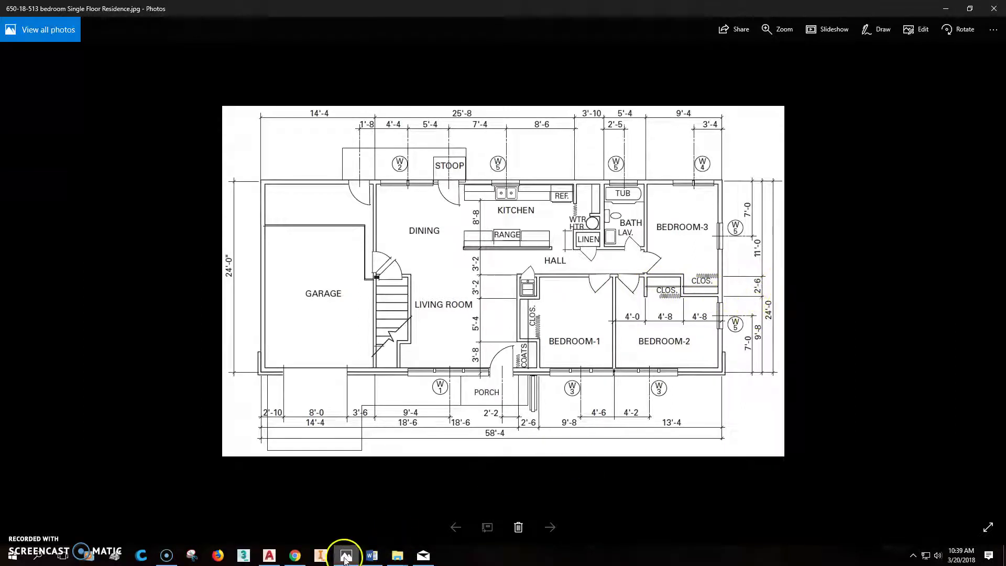
# Switch to AutoCAD and stretch the open left end of the horizontal interior wall, including its centerline, farther left.
pyautogui.click(269, 556)
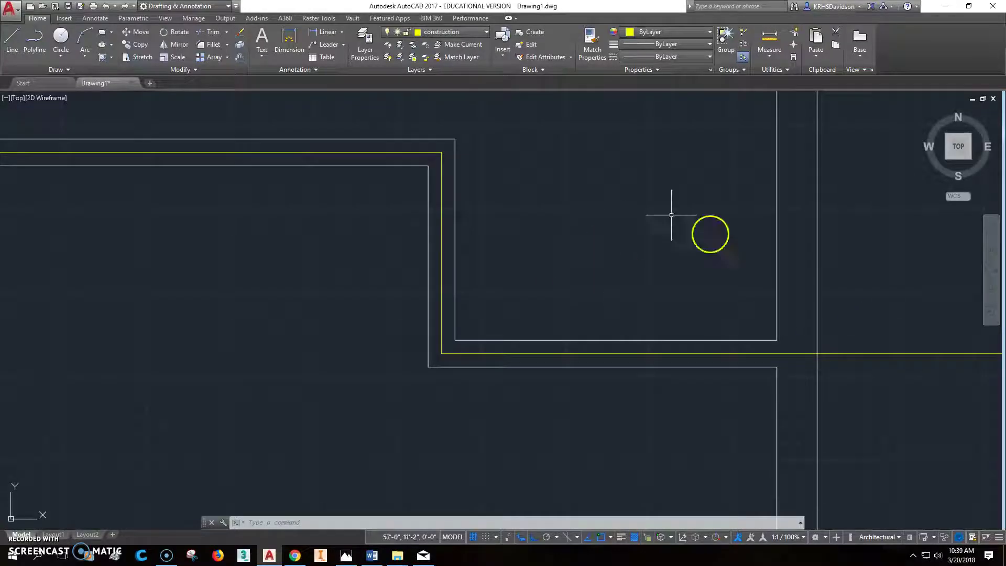
pyautogui.scroll(-5, 525, 188)
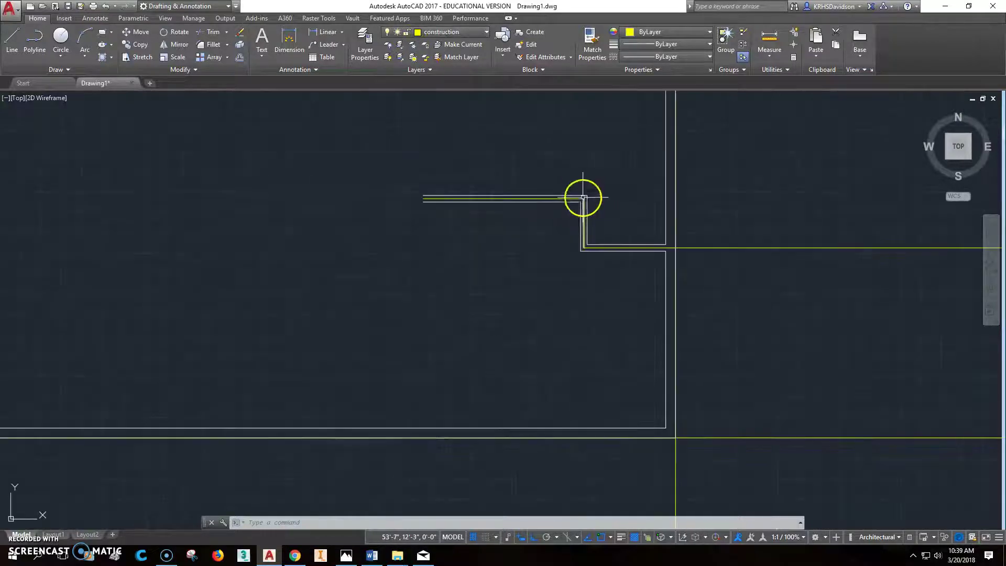
pyautogui.scroll(-3, 519, 215)
pyautogui.moveTo(454, 227); pyautogui.dragTo(599, 223, button='middle')
pyautogui.scroll(5, 603, 220)
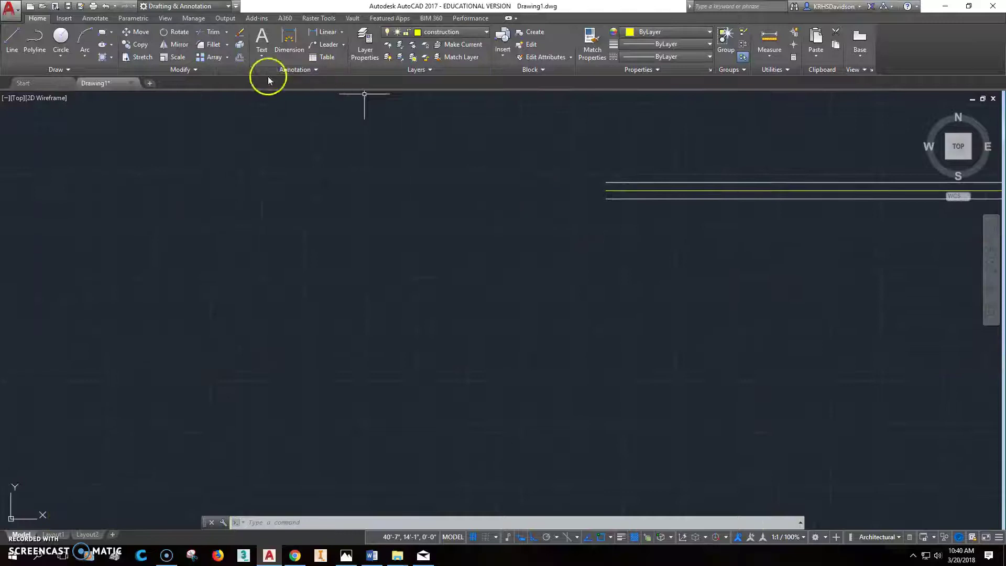
pyautogui.click(150, 62)
pyautogui.click(639, 246)
pyautogui.click(561, 146)
pyautogui.press('Return')
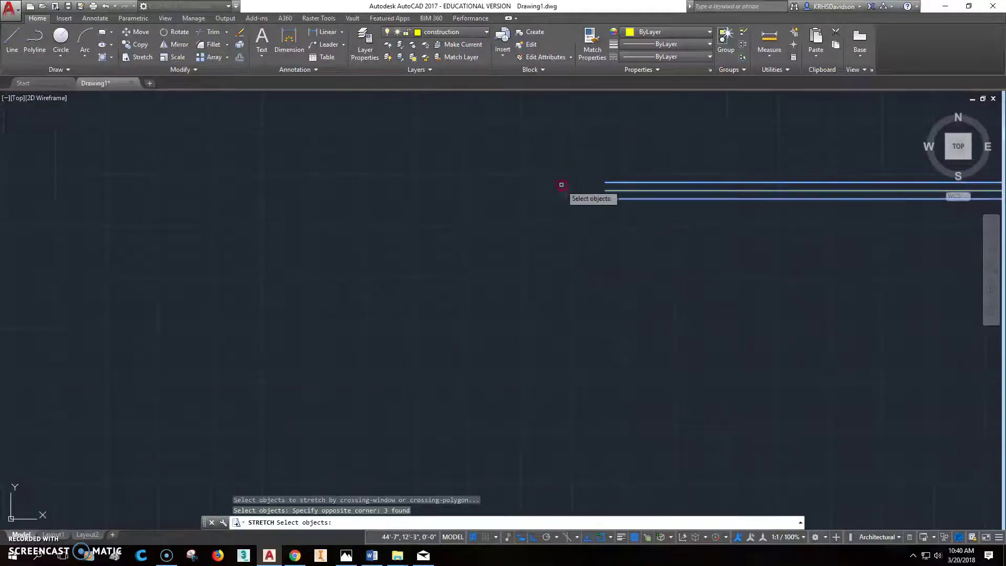
pyautogui.click(561, 189)
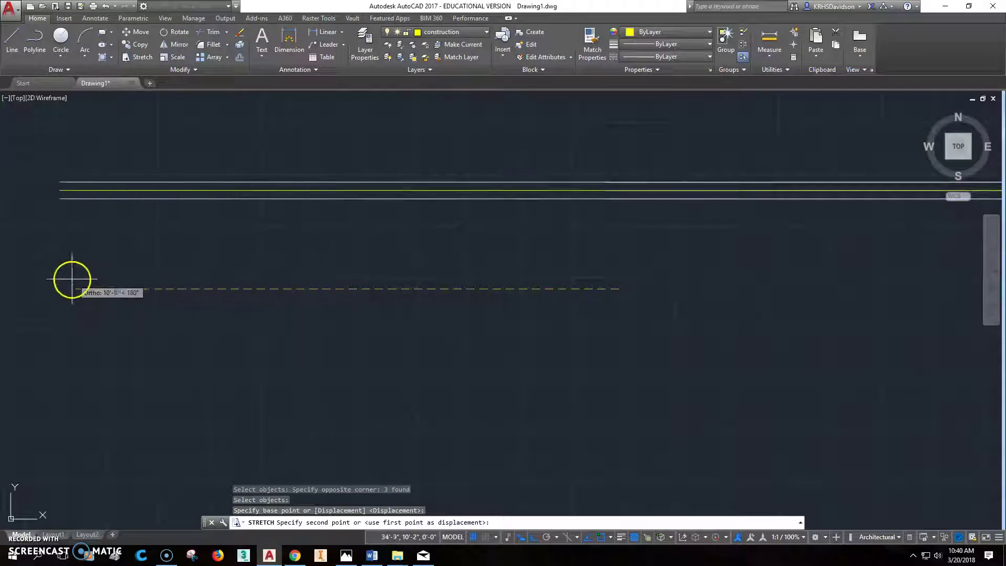
pyautogui.scroll(-4, 84, 279)
pyautogui.click(51, 310)
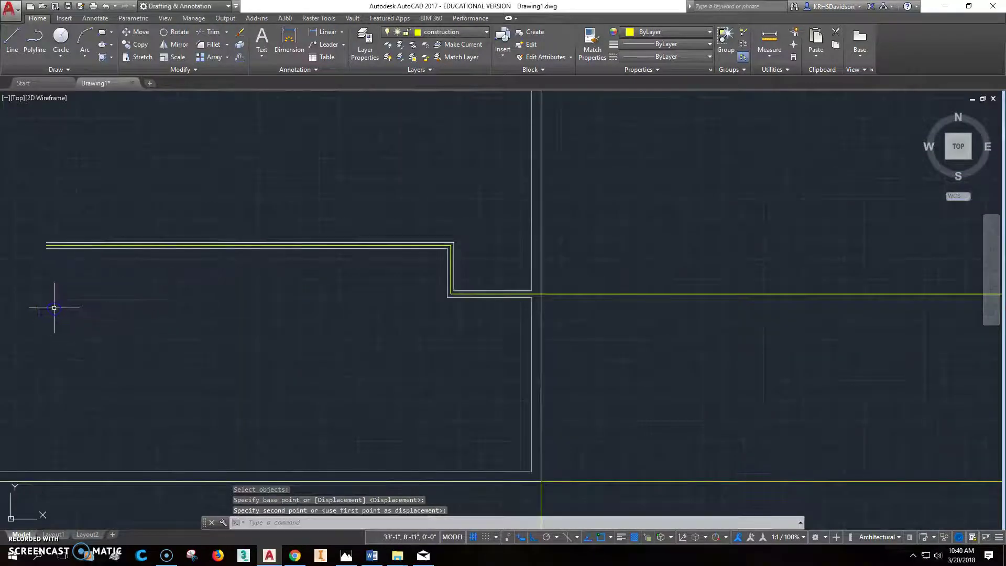
pyautogui.moveTo(192, 379); pyautogui.dragTo(319, 356, button='middle')
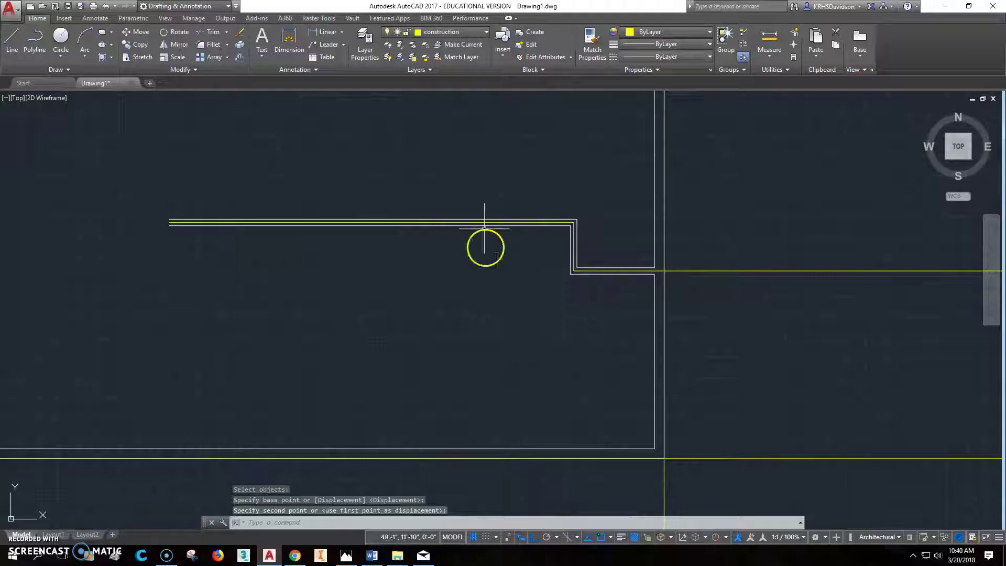
# Check the Bedroom-2 closet dimensions on the floor plan image and copy the short vertical wall 4'8" to the left.
pyautogui.click(346, 556)
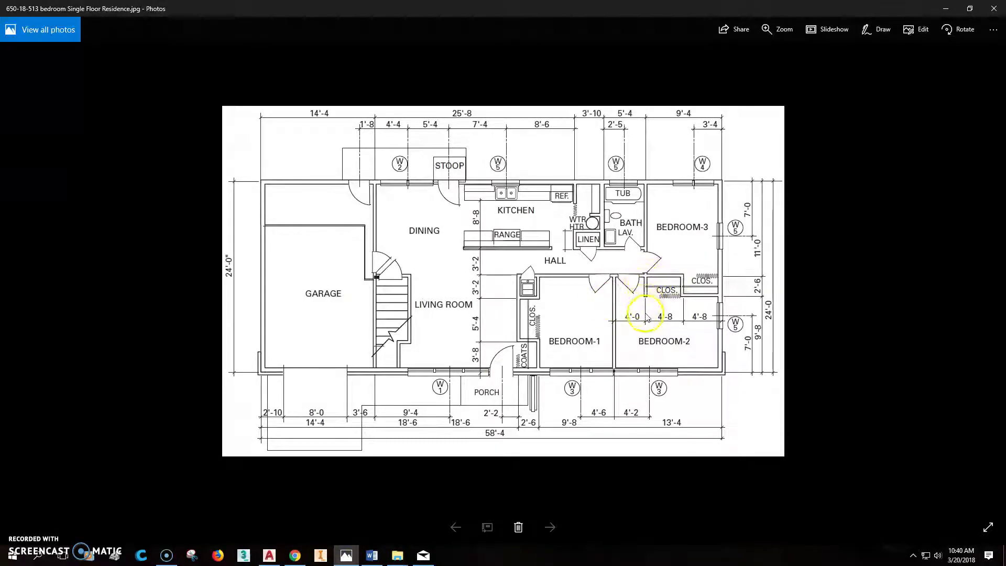
pyautogui.click(269, 557)
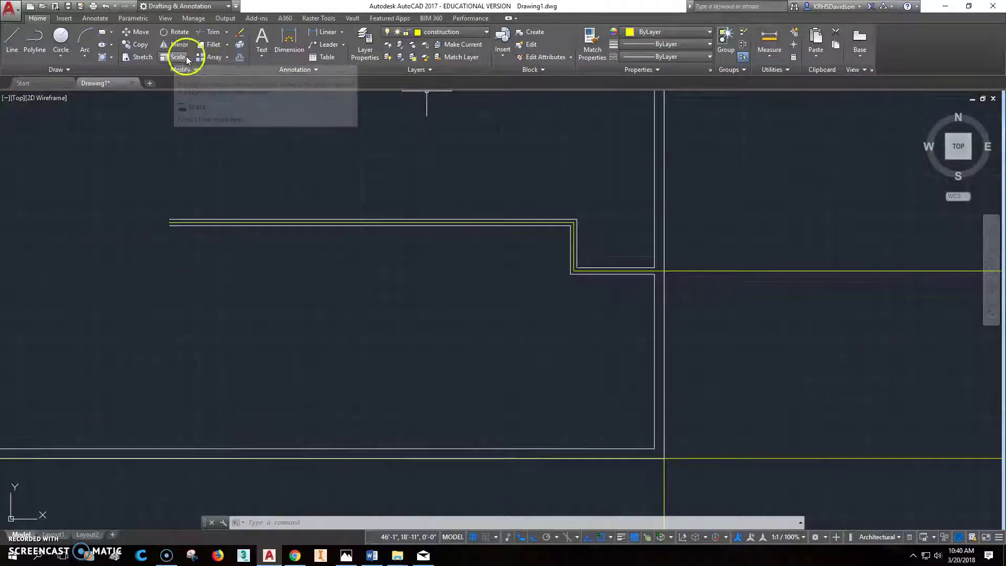
pyautogui.click(138, 44)
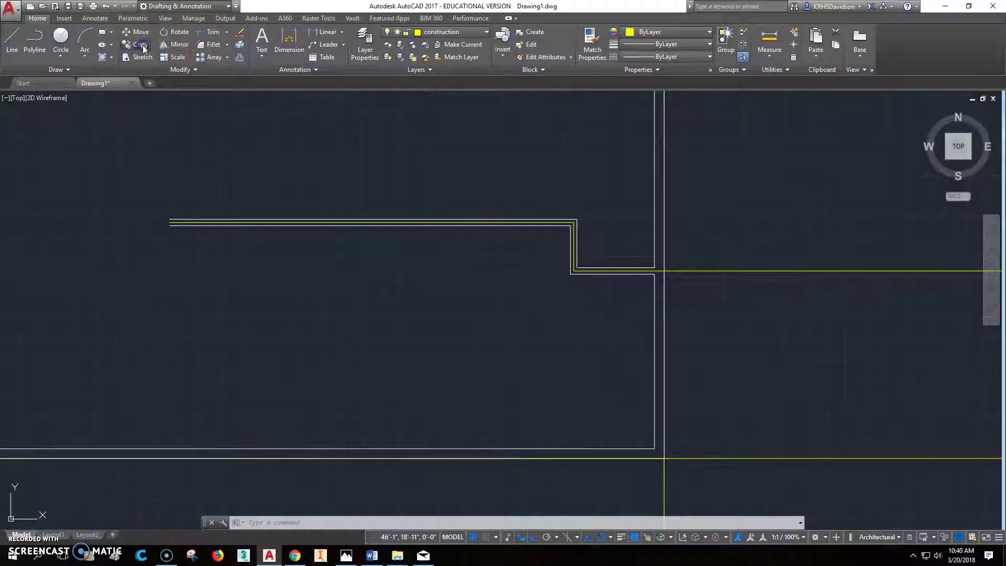
pyautogui.click(551, 216)
pyautogui.click(597, 300)
pyautogui.press('Return')
pyautogui.click(592, 297)
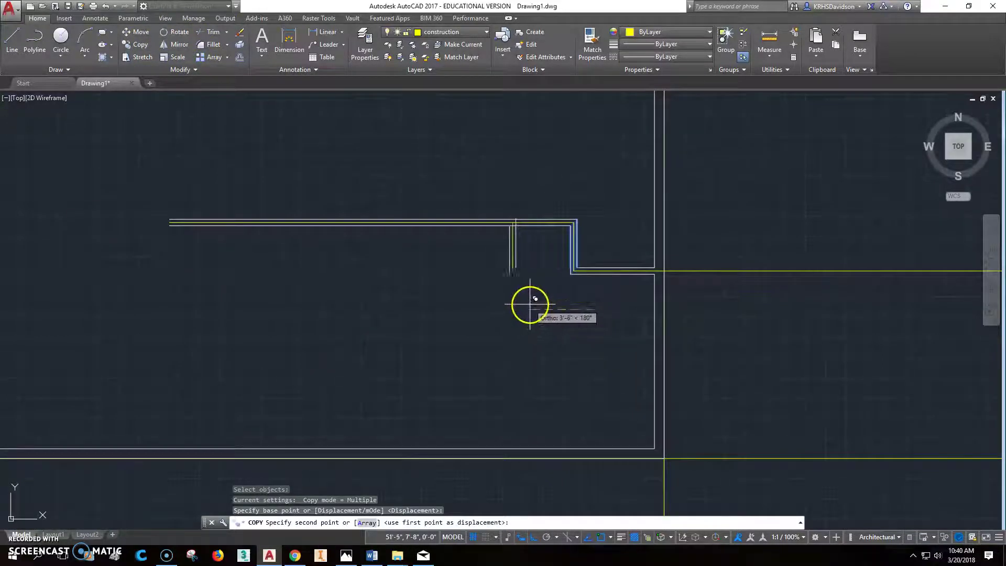
pyautogui.write('4')
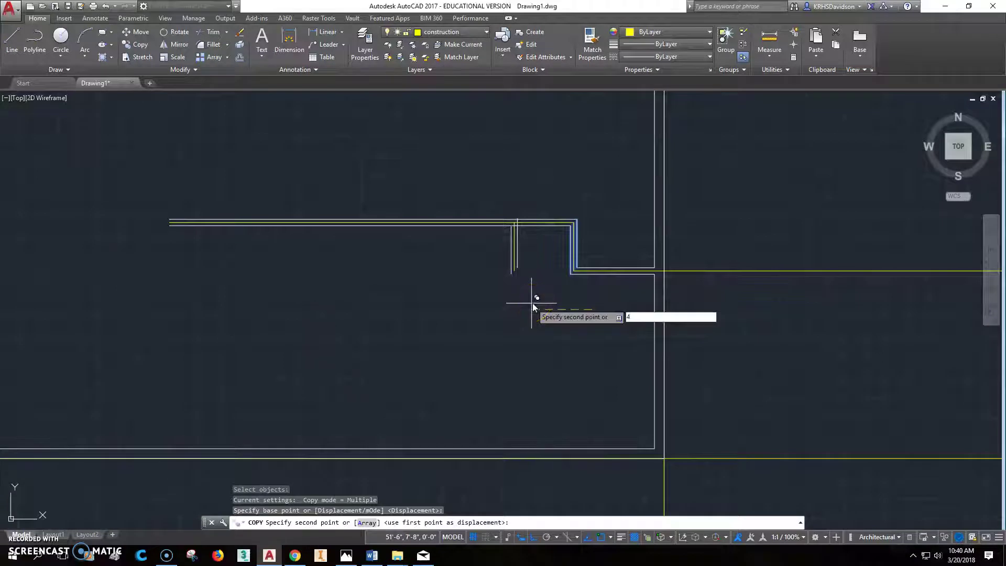
pyautogui.write("'8")
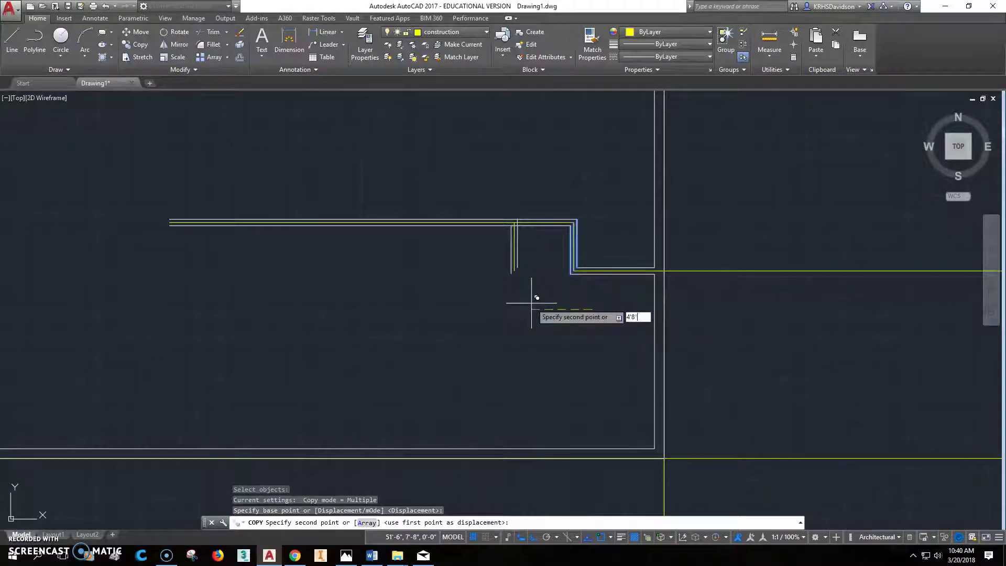
pyautogui.press('Return')
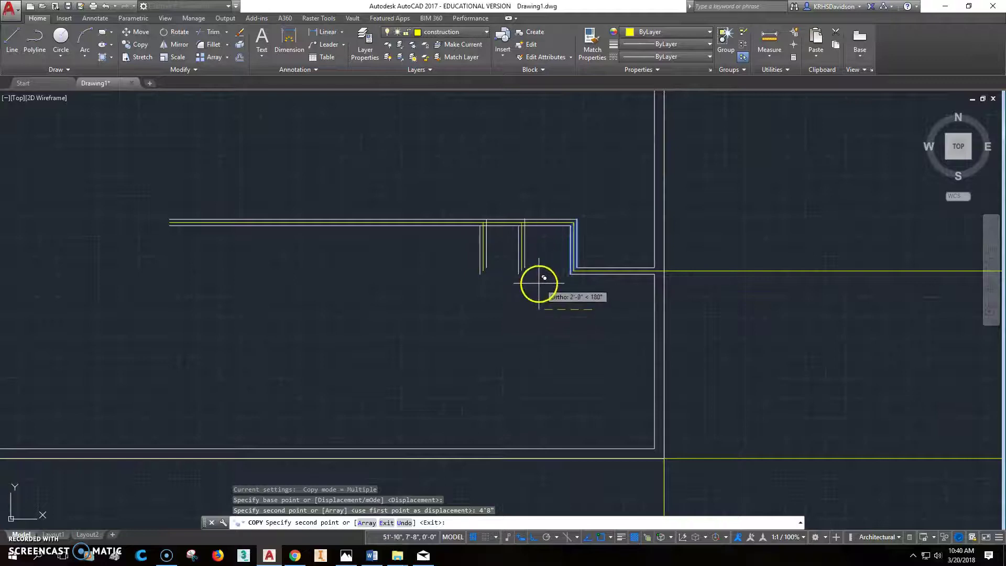
pyautogui.press('Escape')
# Shorten the upper end of the copied wall's right face line to the lower face of the horizontal wall.
pyautogui.scroll(5, 506, 233)
pyautogui.scroll(2, 458, 207)
pyautogui.click(455, 210)
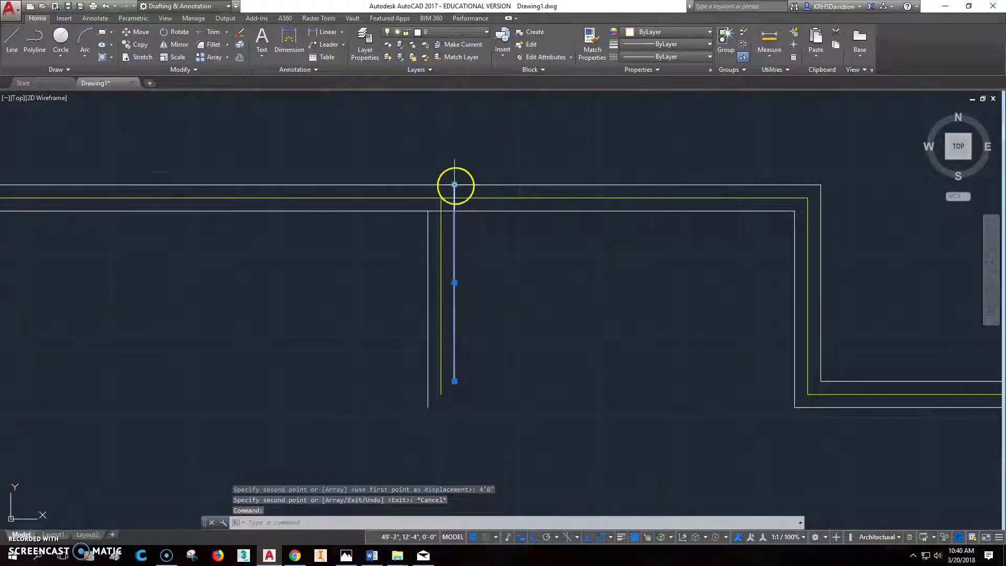
pyautogui.click(455, 210)
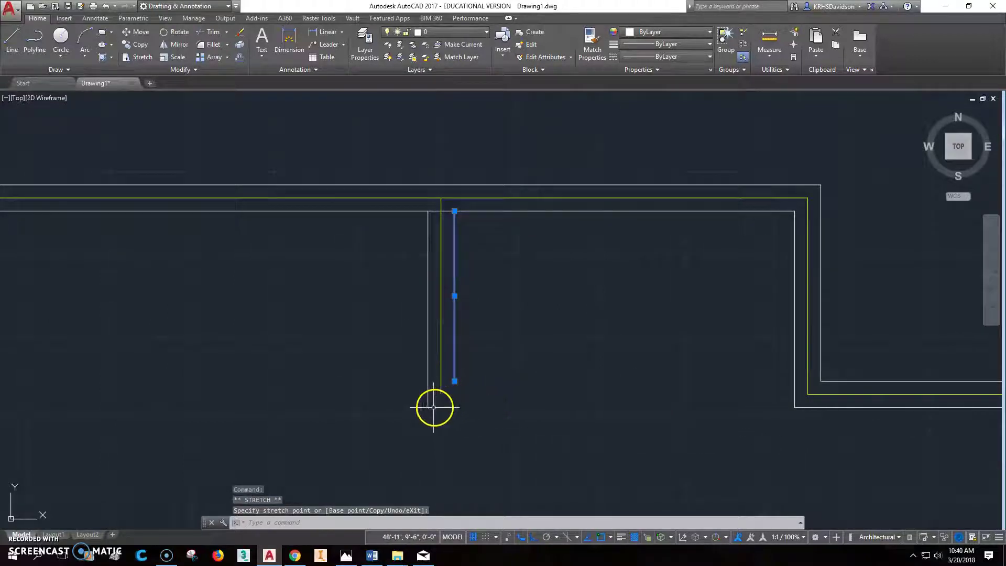
pyautogui.press('Escape')
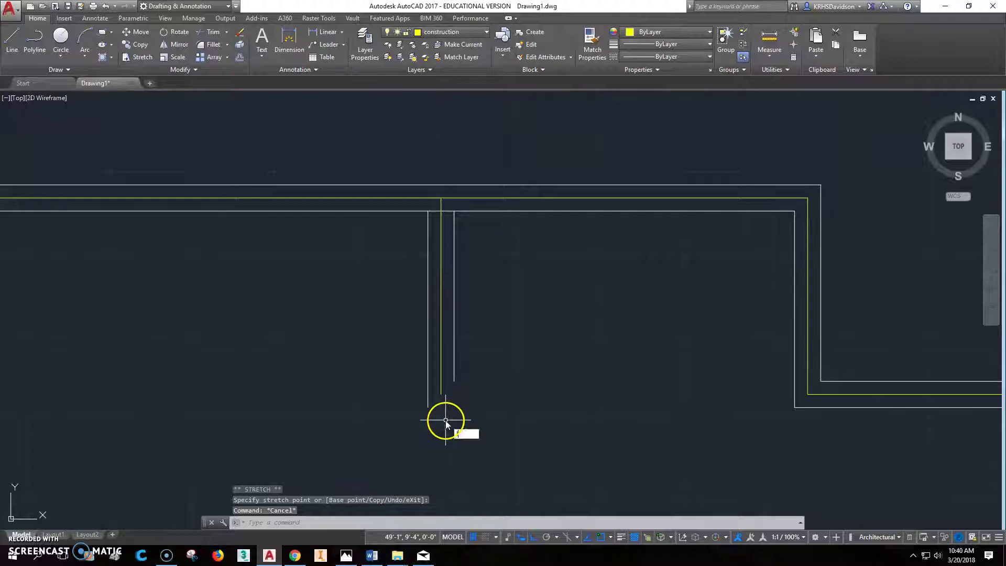
# Draw a horizontal line to the right from the lower end of the copied wall's left face.
pyautogui.write('l')
pyautogui.press('Return')
pyautogui.click(429, 407)
pyautogui.click(528, 407)
pyautogui.press('Escape')
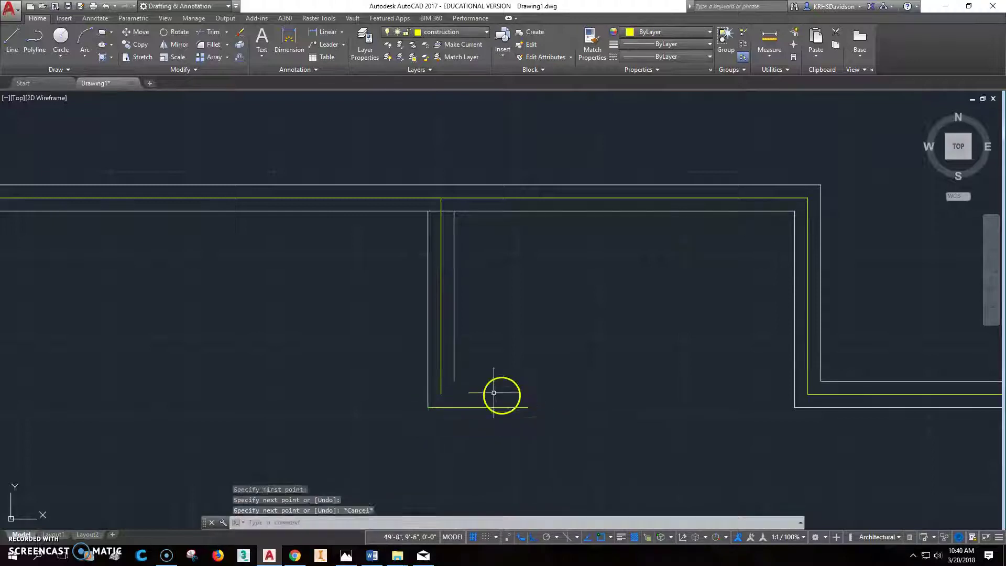
pyautogui.press('Escape')
# Lengthen the copied wall's right face line down to the horizontal end line using a perpendicular snap.
pyautogui.click(455, 377)
pyautogui.click(454, 381)
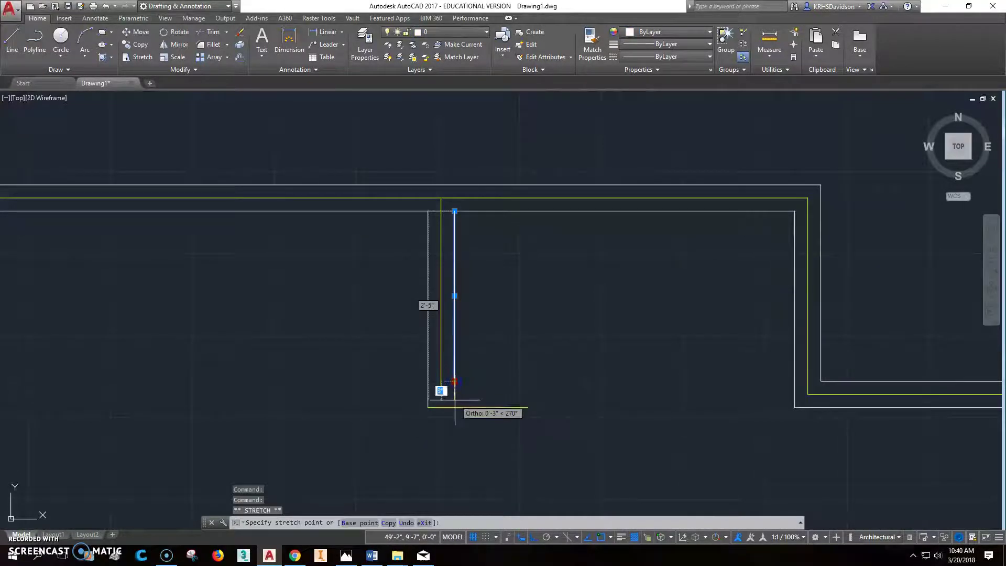
pyautogui.keyDown('shift'); pyautogui.rightClick(452, 407); pyautogui.keyUp('shift')
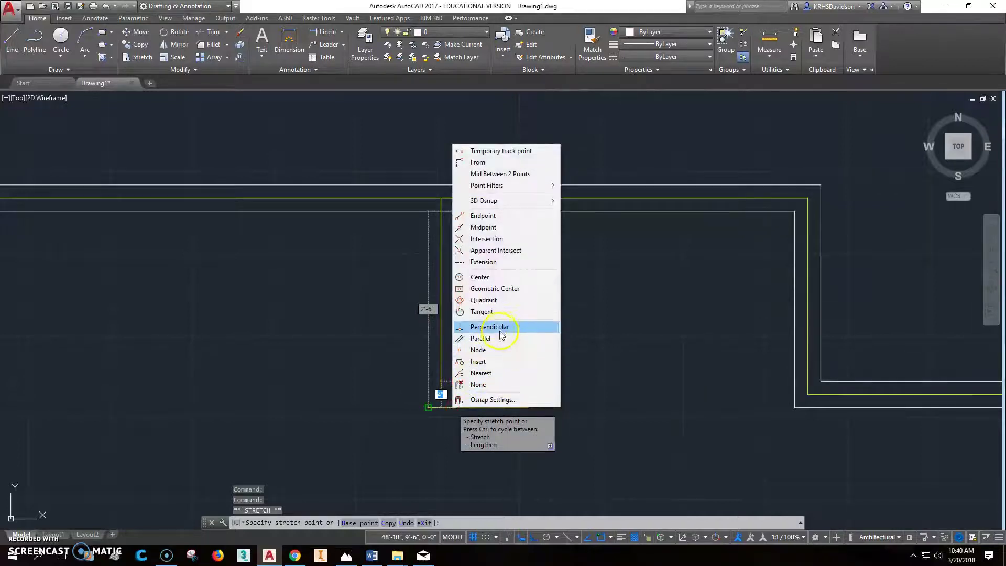
pyautogui.click(478, 326)
pyautogui.click(452, 401)
pyautogui.click(479, 397)
pyautogui.press('Escape')
pyautogui.press('Escape')
# Shorten the end line to the copied wall's right face and move it to layer 0.
pyautogui.click(501, 407)
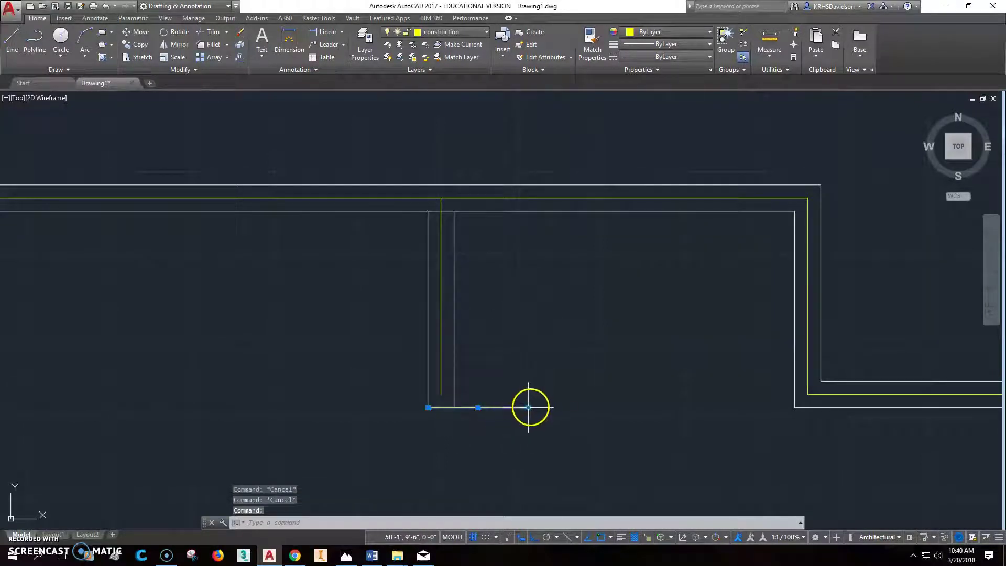
pyautogui.click(529, 407)
pyautogui.click(453, 407)
pyautogui.press('Escape')
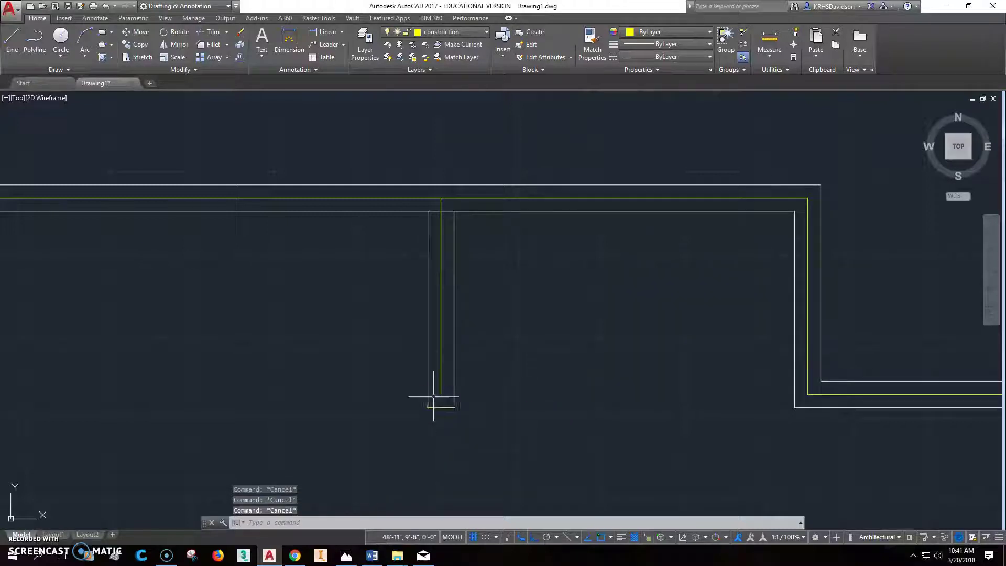
pyautogui.click(501, 104)
pyautogui.click(461, 34)
pyautogui.click(461, 46)
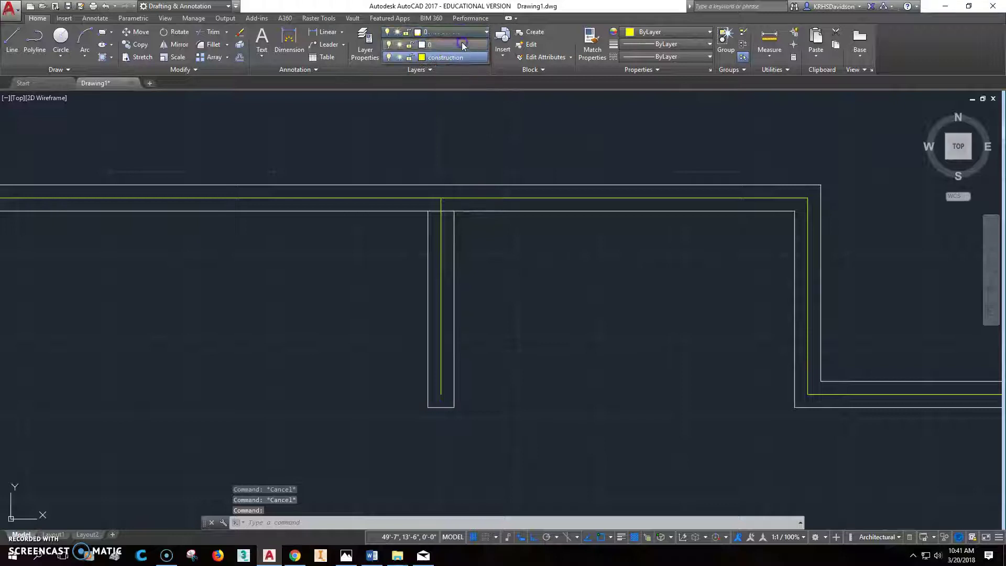
pyautogui.press('Escape')
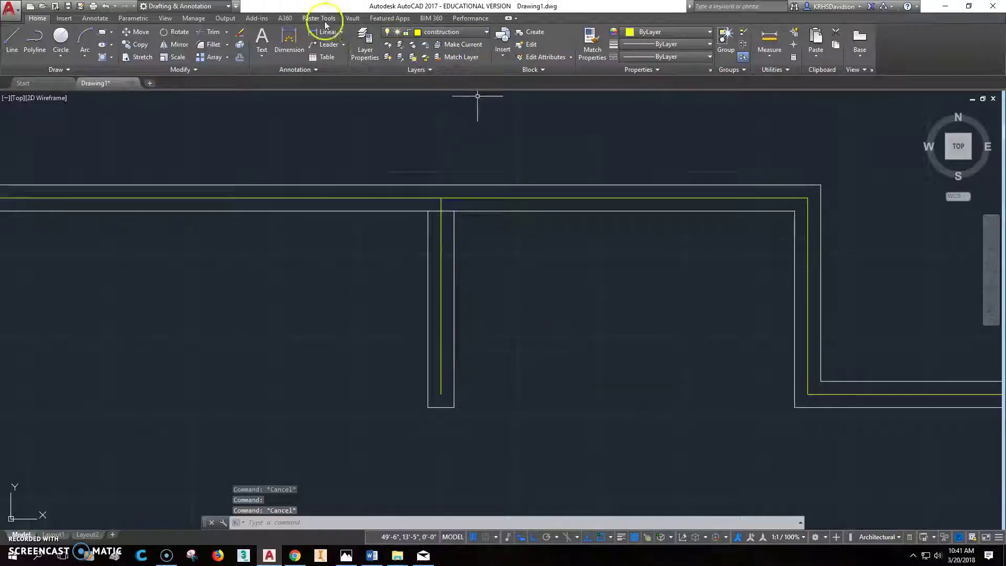
# Trim the horizontal wall's lower face line between the two faces of the short closet wall.
pyautogui.click(213, 32)
pyautogui.click(455, 225)
pyautogui.click(426, 231)
pyautogui.click(417, 227)
pyautogui.click(428, 229)
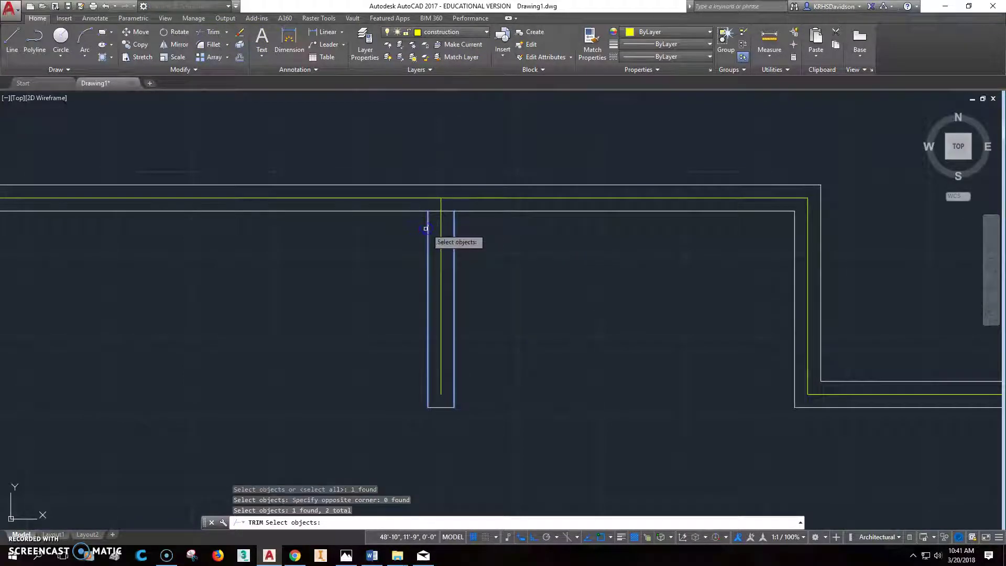
pyautogui.rightClick(430, 203)
pyautogui.click(435, 212)
pyautogui.press('Escape')
pyautogui.scroll(-5, 618, 360)
pyautogui.moveTo(618, 360)
pyautogui.mouseDown(button='middle')
pyautogui.moveTo(637, 287)
pyautogui.moveTo(639, 404)
pyautogui.mouseUp(button='middle')
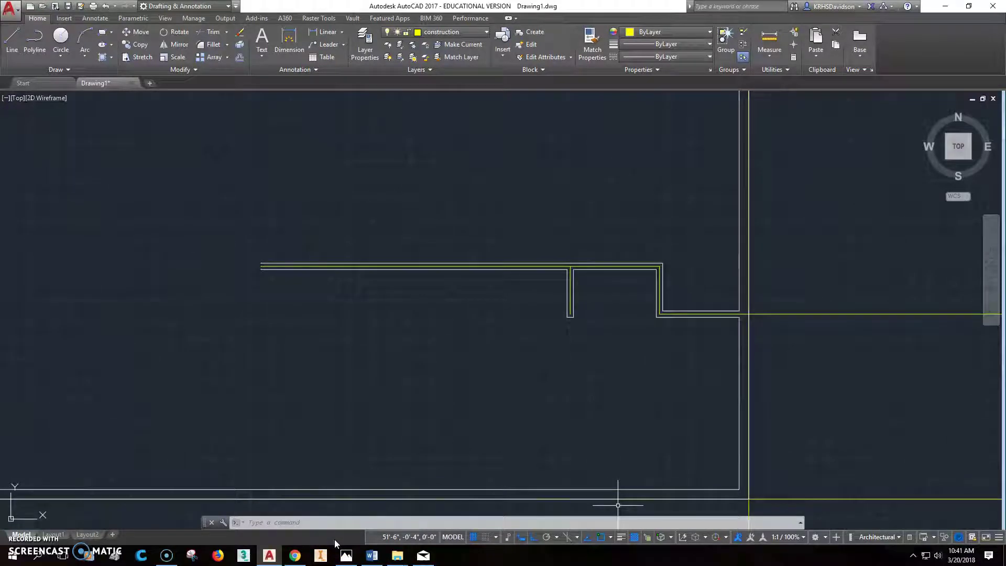
pyautogui.click(92, 185)
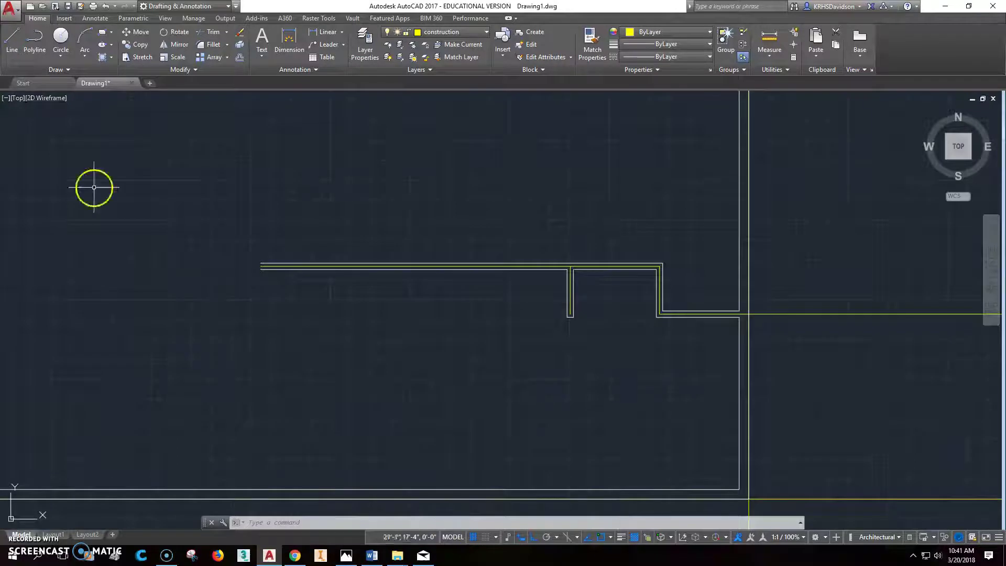
# Check the next wall spacing on the floor plan image and copy the capped closet wall 4'0" to the left.
pyautogui.click(346, 556)
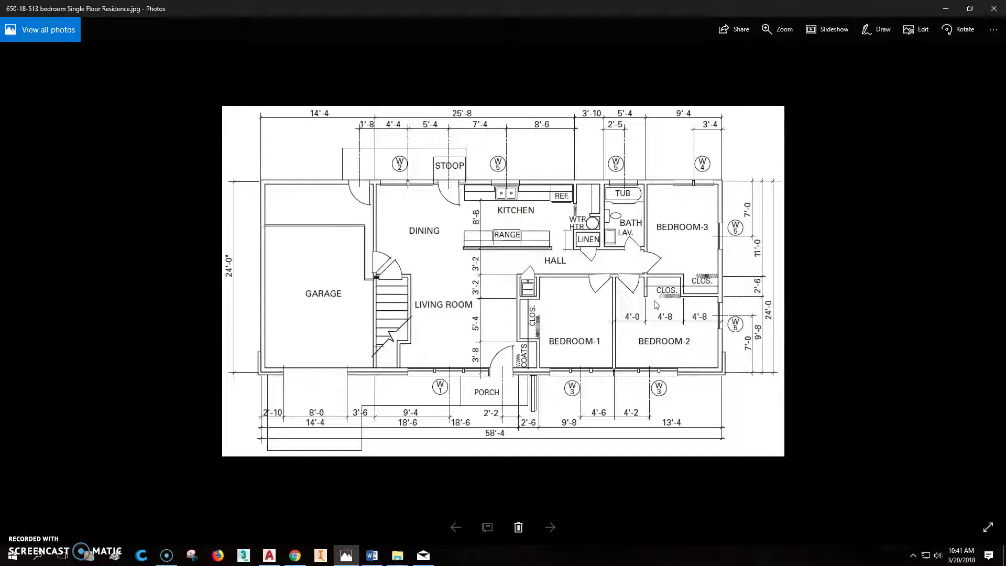
pyautogui.moveTo(391, 412); pyautogui.dragTo(255, 516)
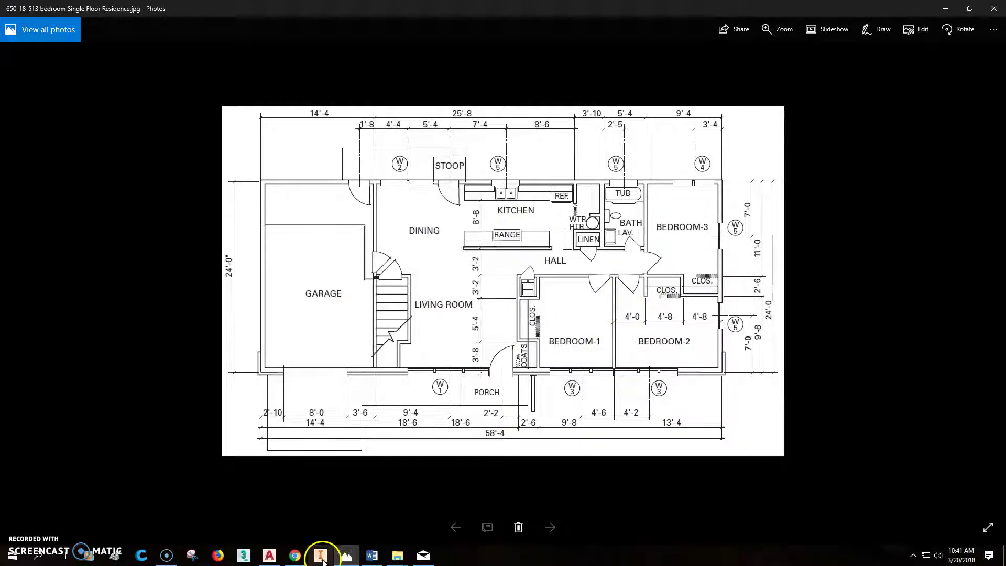
pyautogui.click(269, 556)
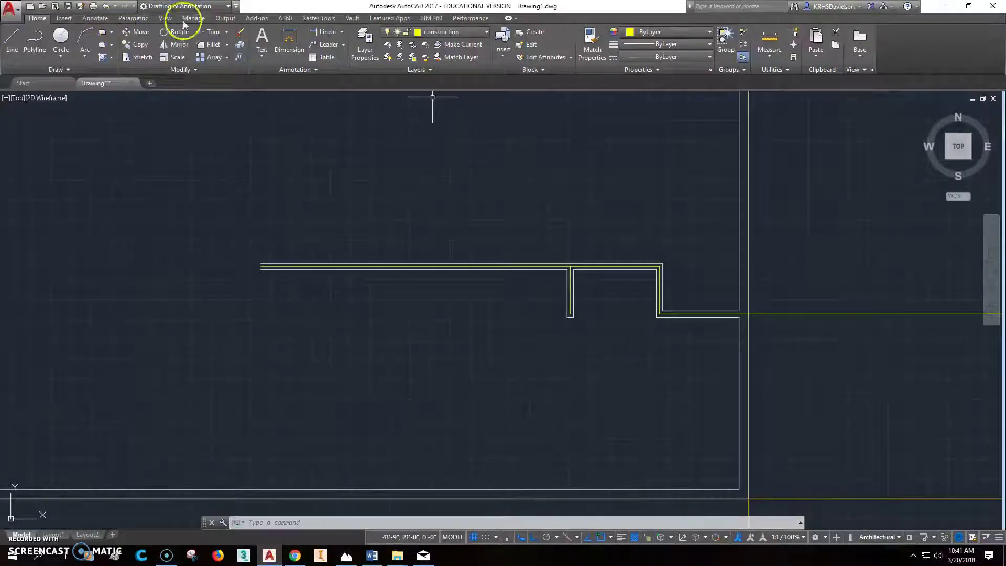
pyautogui.click(137, 44)
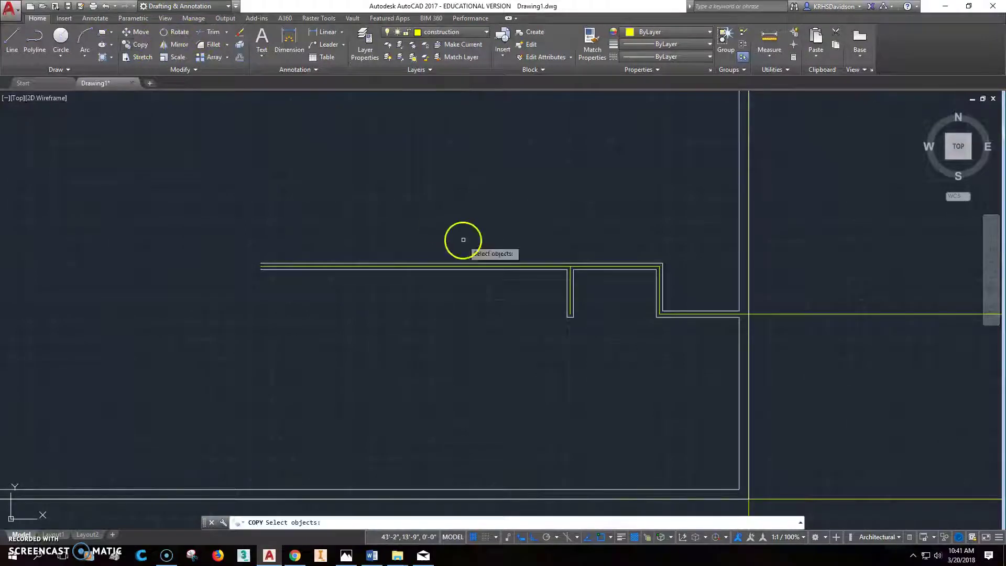
pyautogui.click(552, 244)
pyautogui.click(577, 341)
pyautogui.press('Return')
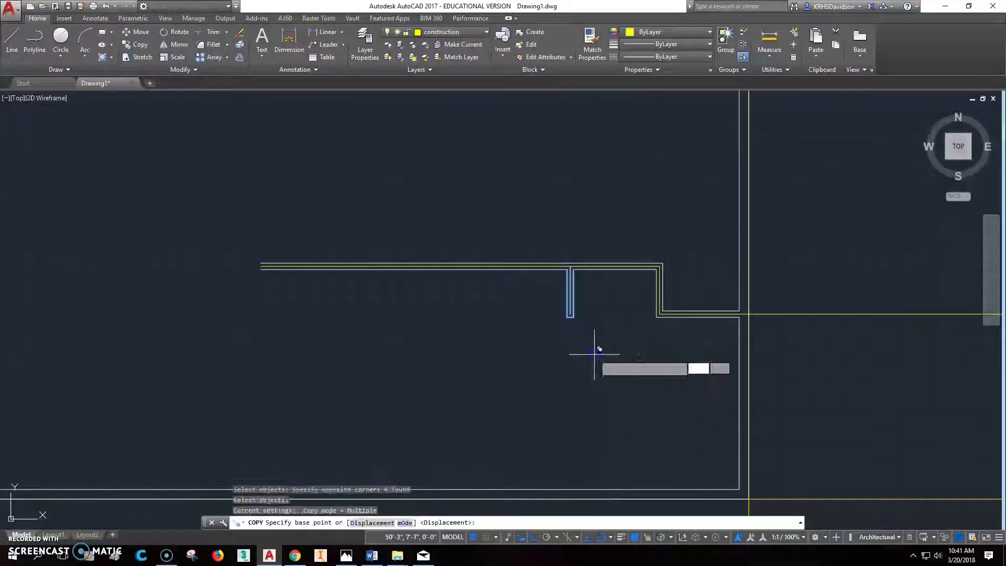
pyautogui.click(595, 354)
pyautogui.write("4'")
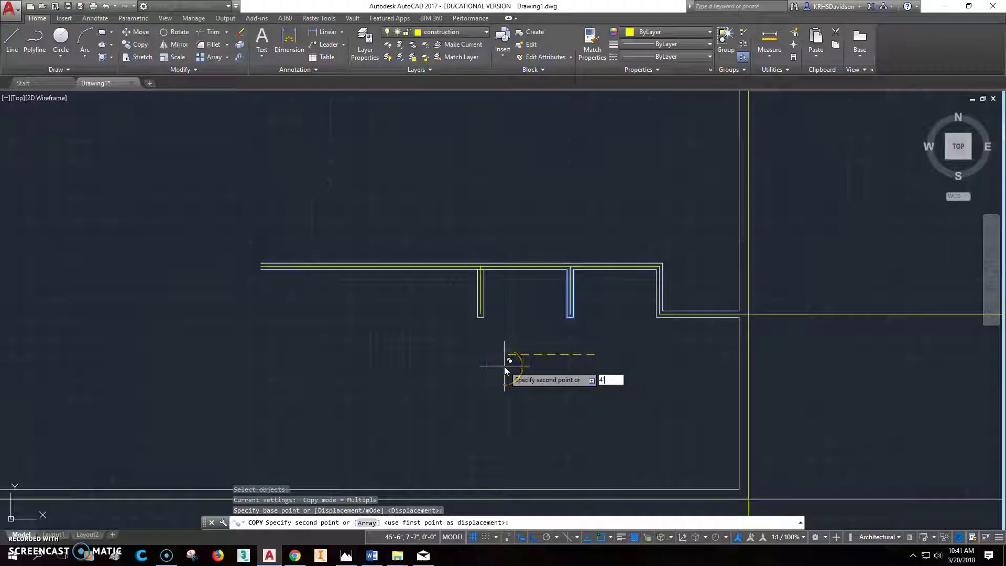
pyautogui.write('0"')
pyautogui.press('Return')
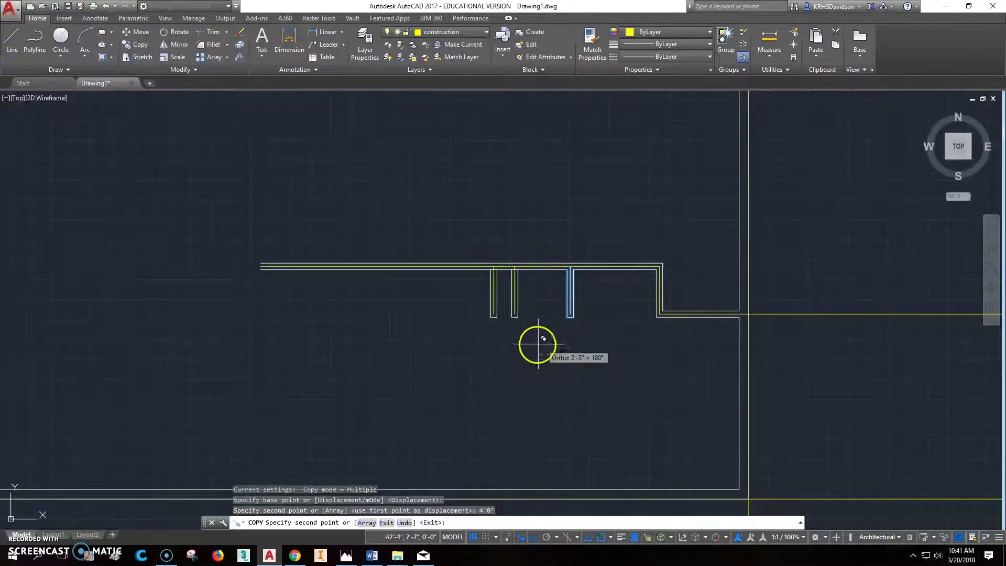
pyautogui.press('Escape')
pyautogui.press('Escape')
# Trim the horizontal wall's lower face line between the two faces of the newly copied closet wall.
pyautogui.scroll(8, 506, 279)
pyautogui.click(210, 32)
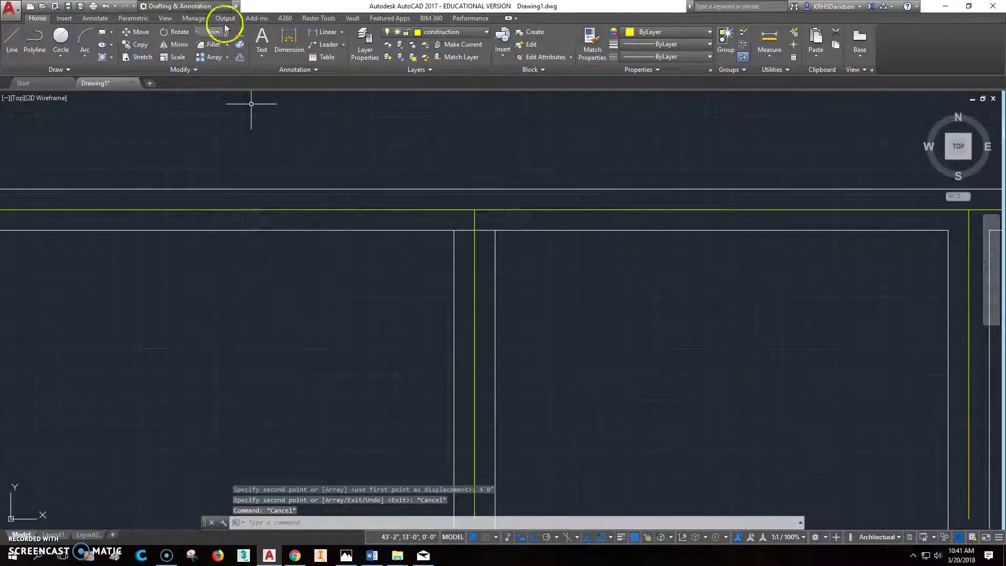
pyautogui.click(493, 279)
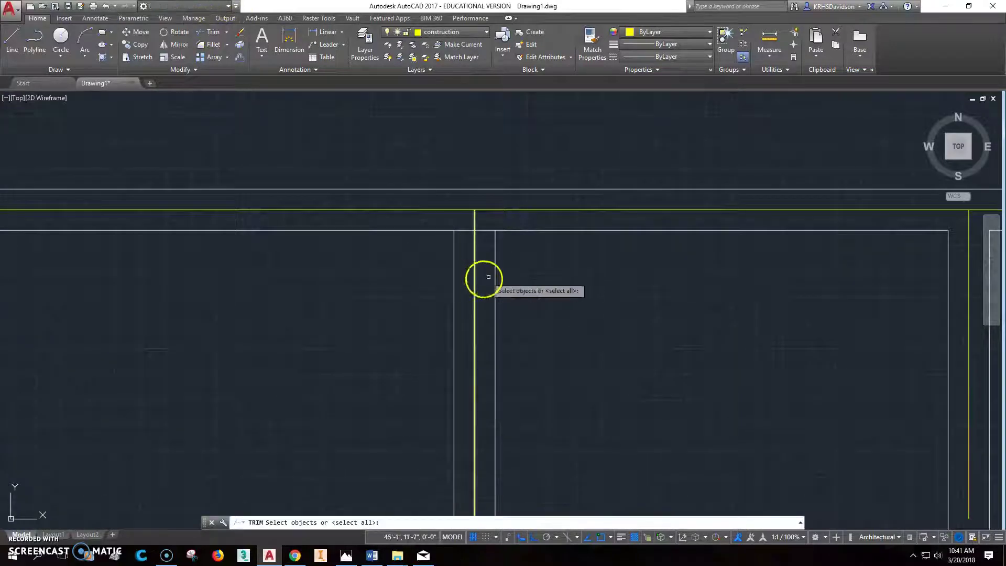
pyautogui.click(456, 278)
pyautogui.press('Return')
pyautogui.click(463, 229)
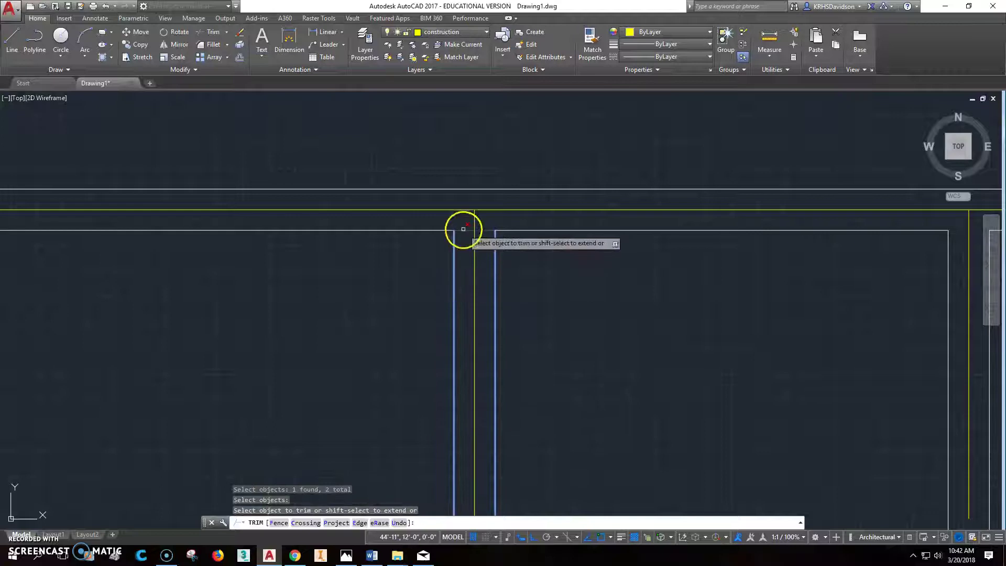
pyautogui.scroll(-3, 578, 280)
pyautogui.press('Escape')
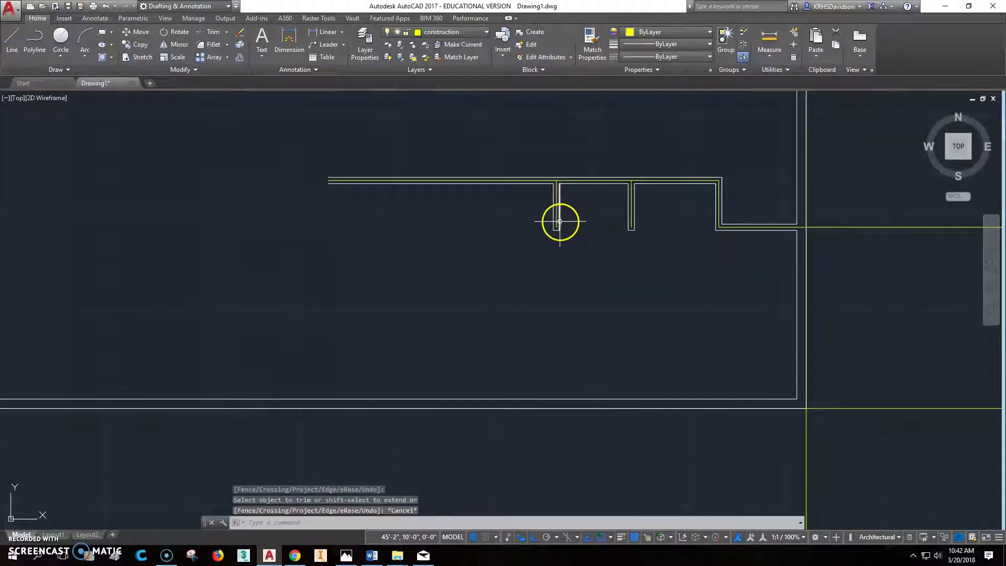
# Lengthen the copied wall's right face line down to the exterior wall's inner face using a perpendicular snap.
pyautogui.click(560, 222)
pyautogui.click(560, 229)
pyautogui.keyDown('shift'); pyautogui.rightClick(578, 359); pyautogui.keyUp('shift')
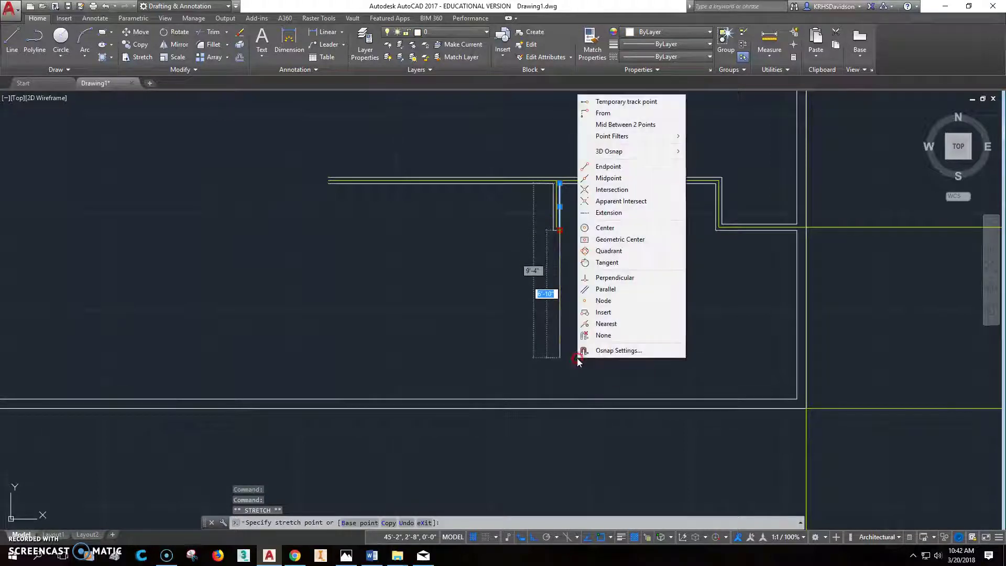
pyautogui.click(628, 278)
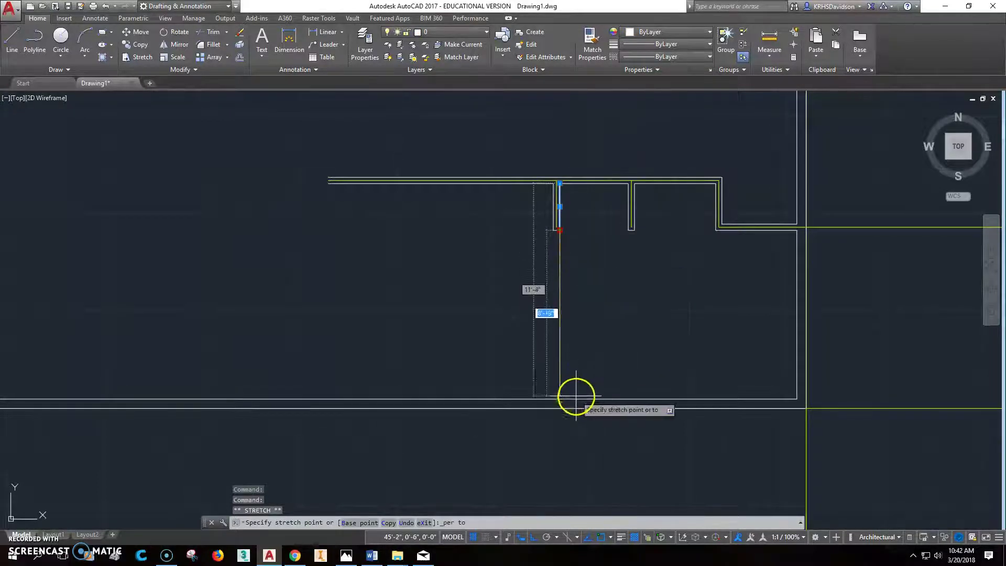
pyautogui.click(578, 394)
pyautogui.press('Escape')
pyautogui.press('Escape')
pyautogui.write('L')
pyautogui.press('Return')
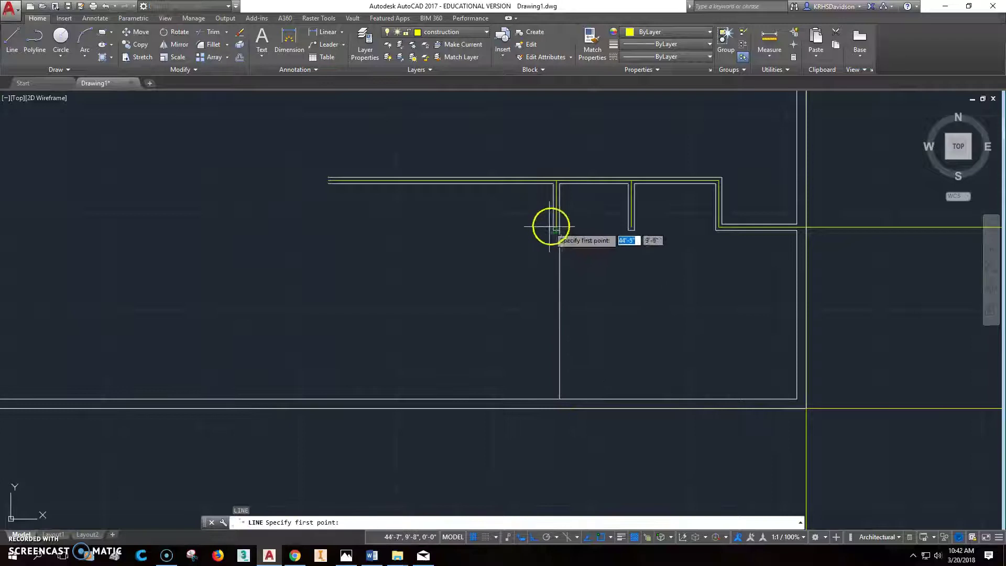
pyautogui.press('Escape')
# Lengthen the copied wall's left face line perpendicular to the exterior wall's inner face and erase the short end cap line inside the wall.
pyautogui.click(552, 212)
pyautogui.click(553, 221)
pyautogui.click(554, 229)
pyautogui.keyDown('shift'); pyautogui.rightClick(529, 330); pyautogui.keyUp('shift')
pyautogui.click(563, 252)
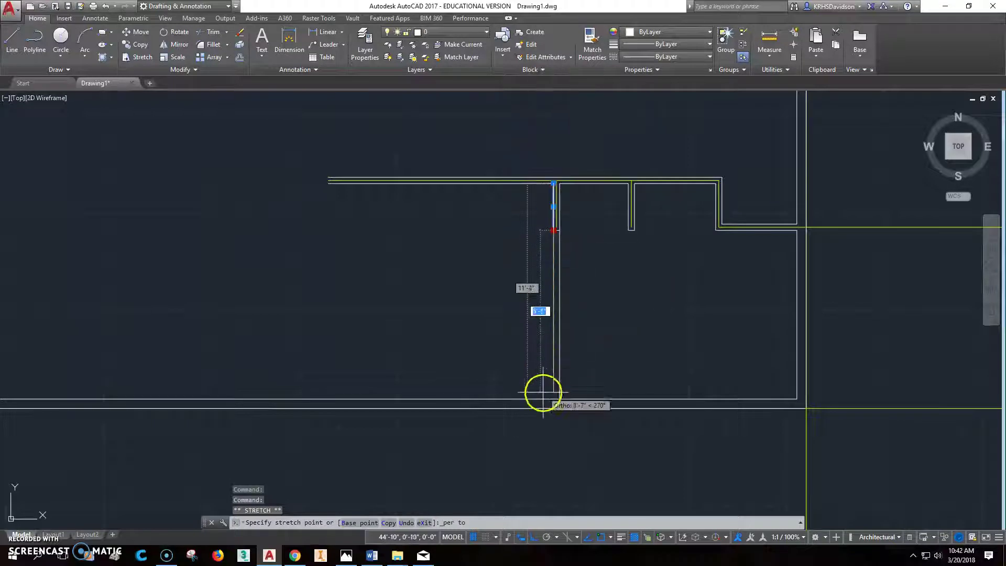
pyautogui.click(548, 399)
pyautogui.press('Escape')
pyautogui.press('Escape')
pyautogui.scroll(4, 557, 231)
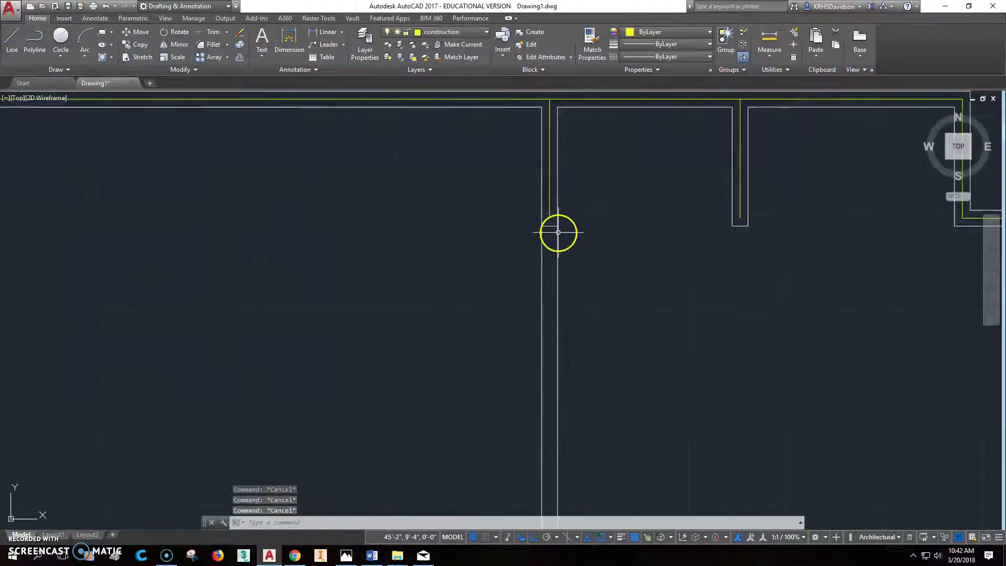
pyautogui.press('Delete')
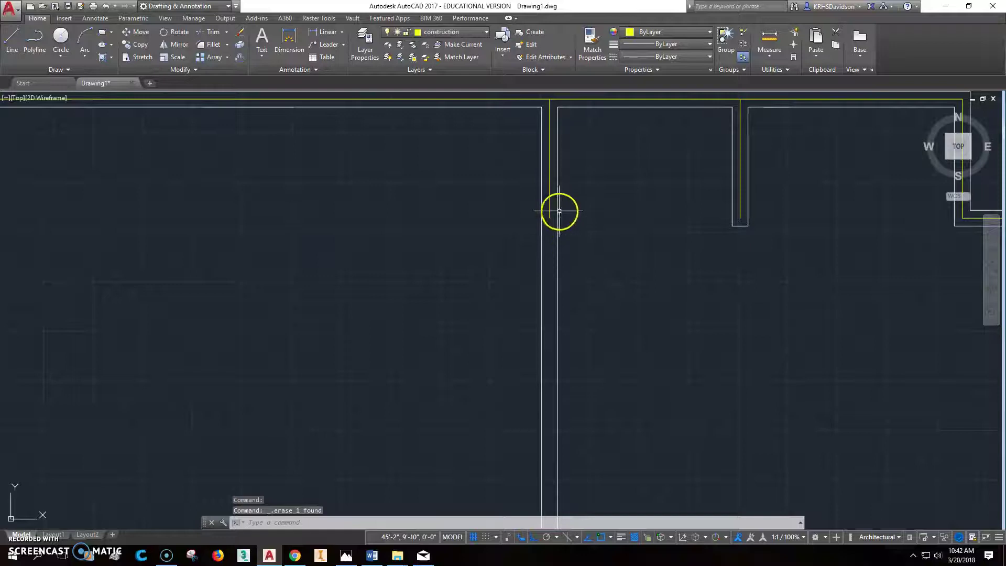
# Extend the yellow centerline of the lengthened wall down to the exterior wall's outer line.
pyautogui.click(226, 32)
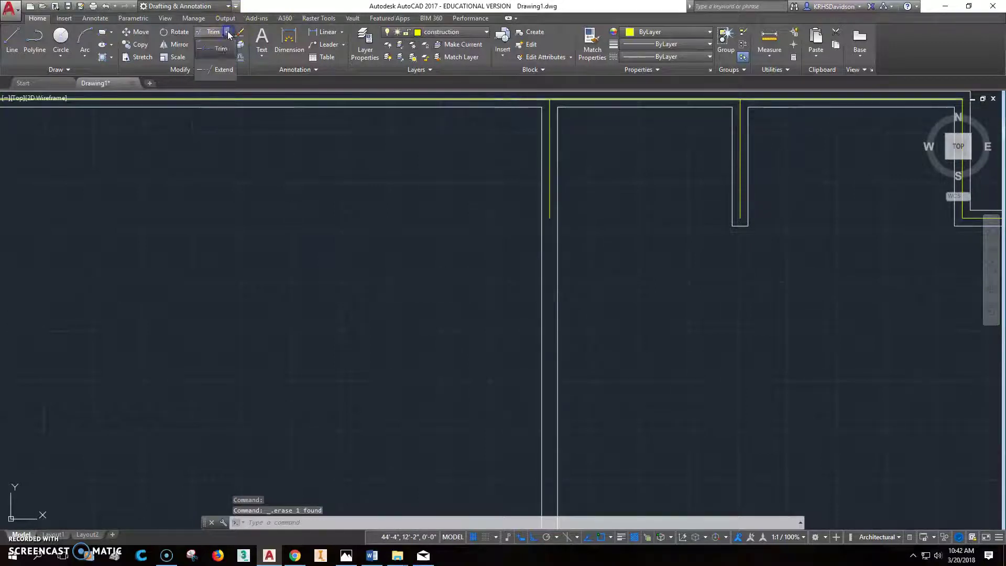
pyautogui.click(223, 69)
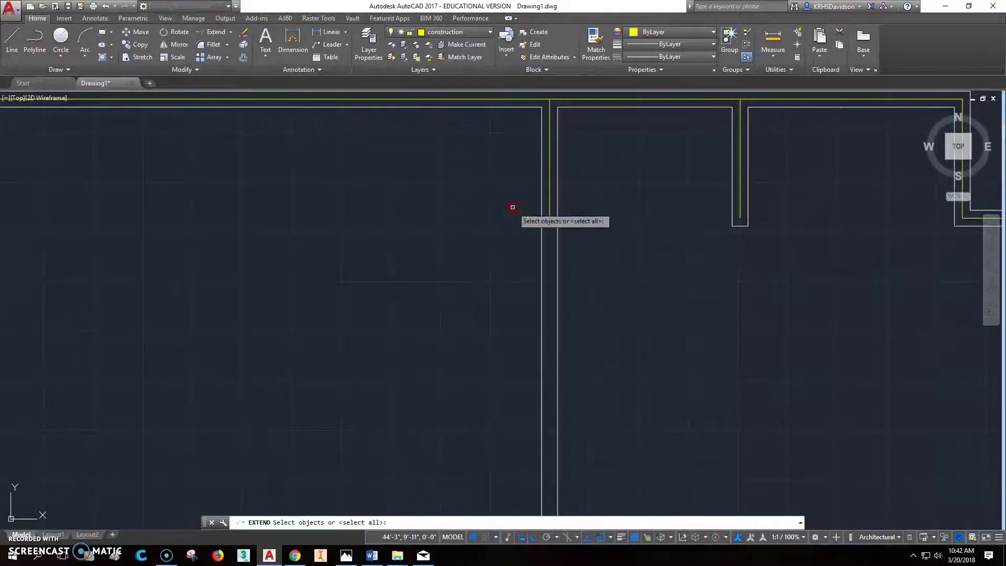
pyautogui.click(550, 212)
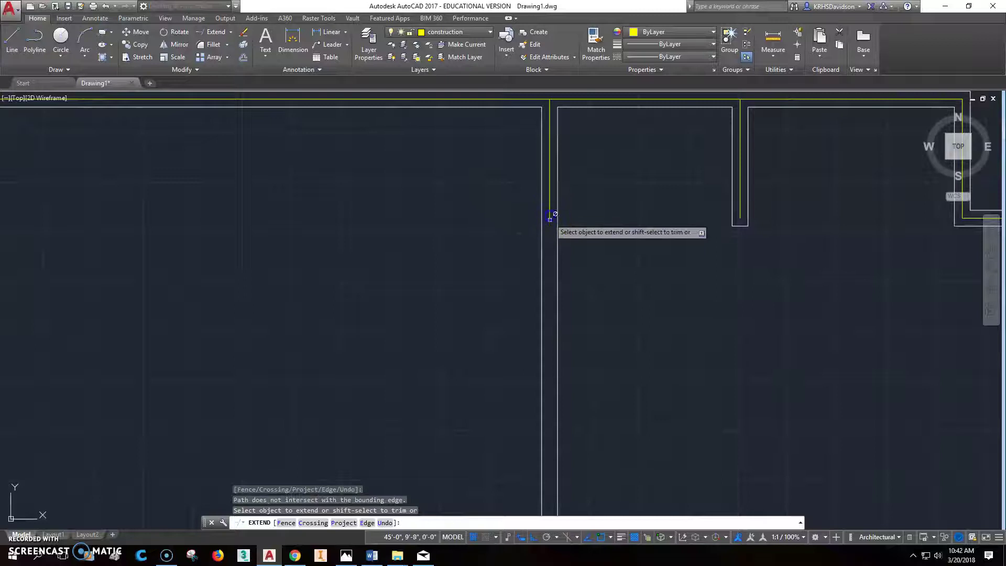
pyautogui.scroll(-2, 550, 215)
pyautogui.click(216, 32)
pyautogui.press('Return')
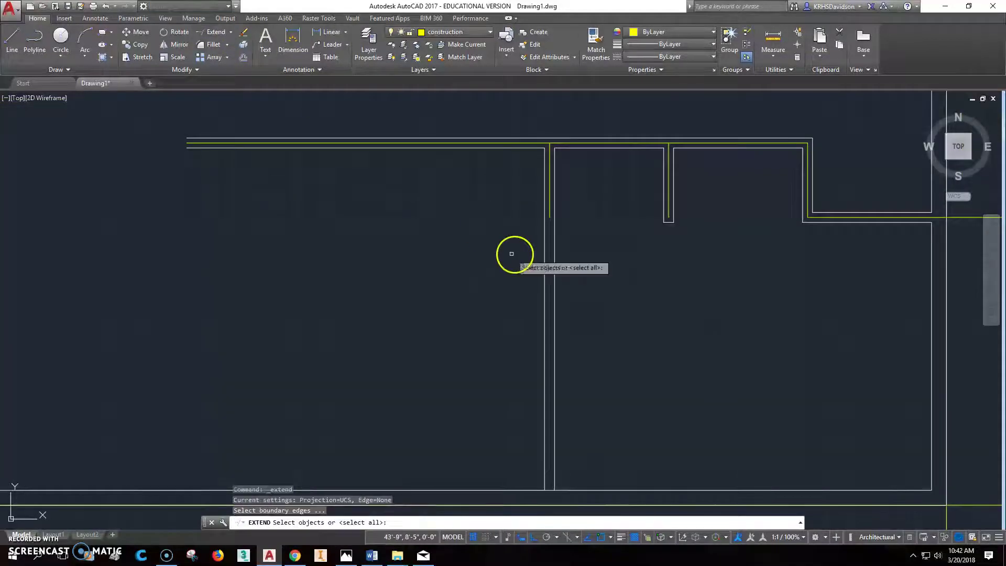
pyautogui.click(549, 211)
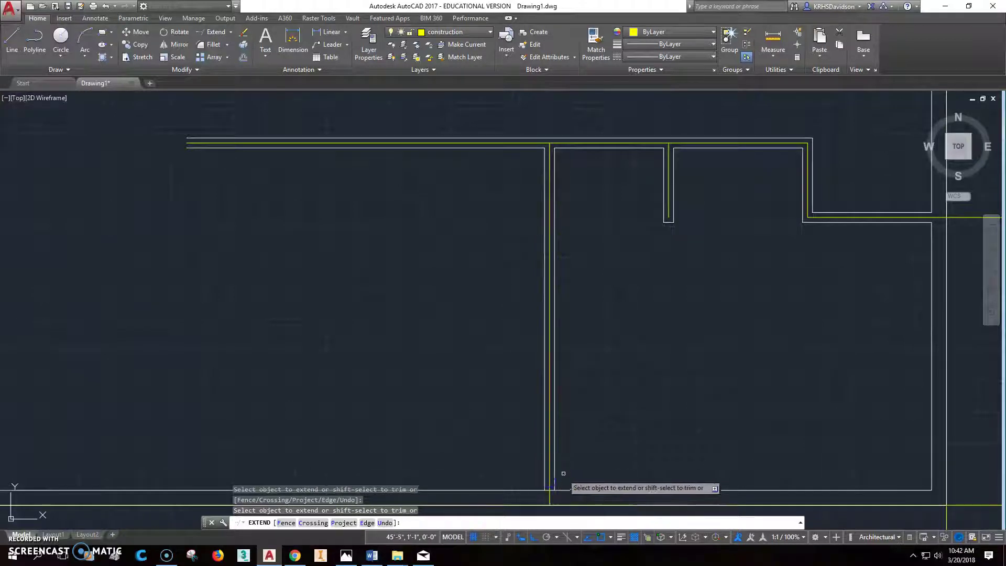
pyautogui.press('Escape')
# Check the Bedroom-1 width on the floor plan image and copy the full-length wall with its centerline 9'8" to the left.
pyautogui.scroll(2, 585, 395)
pyautogui.scroll(-3, 584, 395)
pyautogui.moveTo(584, 393)
pyautogui.mouseDown(button='middle')
pyautogui.moveTo(602, 387)
pyautogui.moveTo(600, 274)
pyautogui.mouseUp(button='middle')
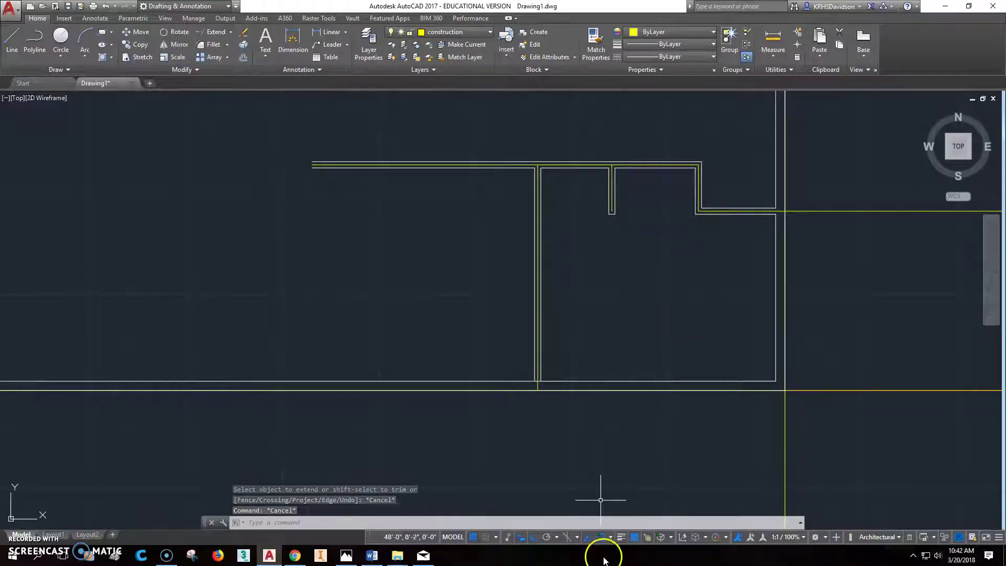
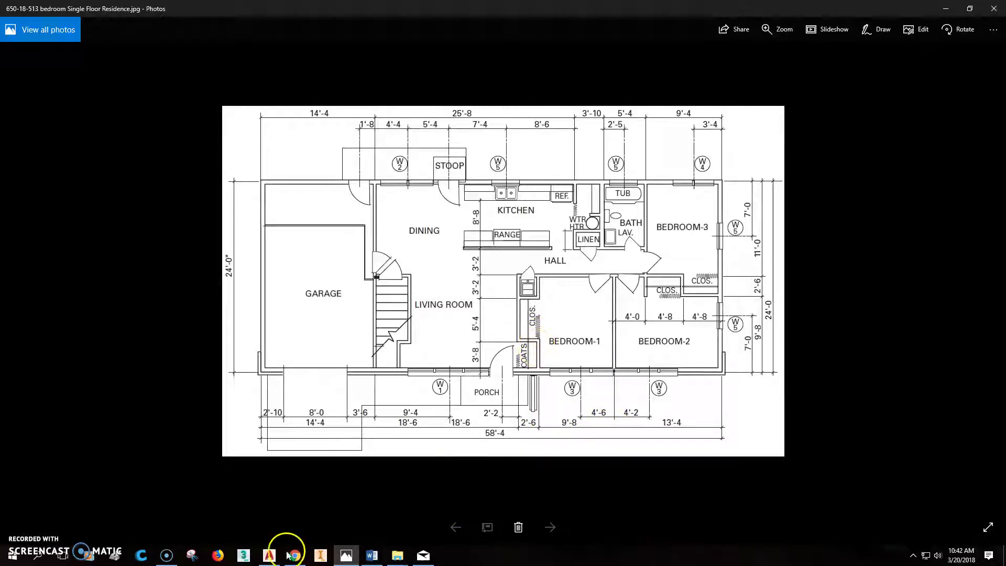
pyautogui.click(269, 555)
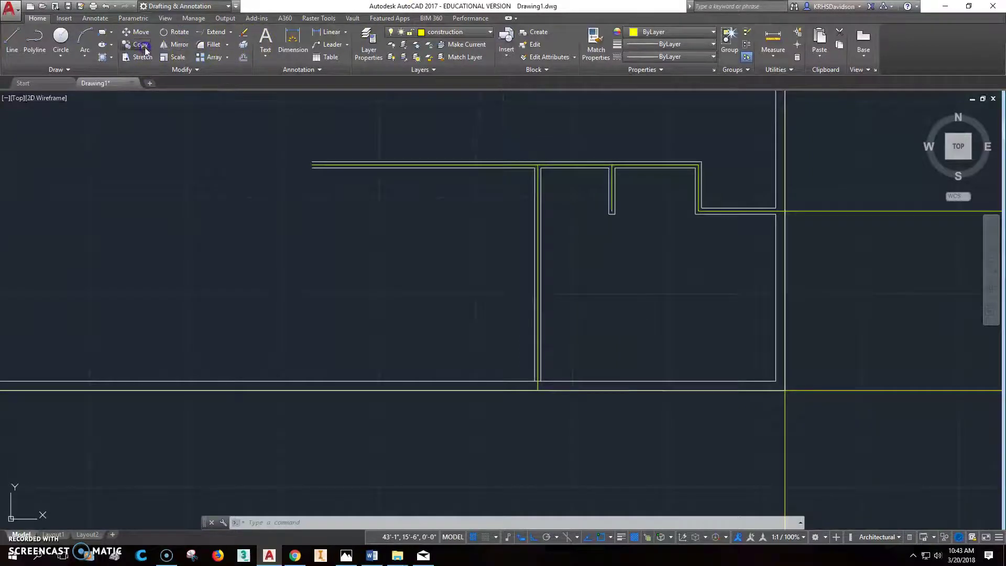
pyautogui.click(146, 49)
pyautogui.click(521, 420)
pyautogui.click(559, 128)
pyautogui.press('Return')
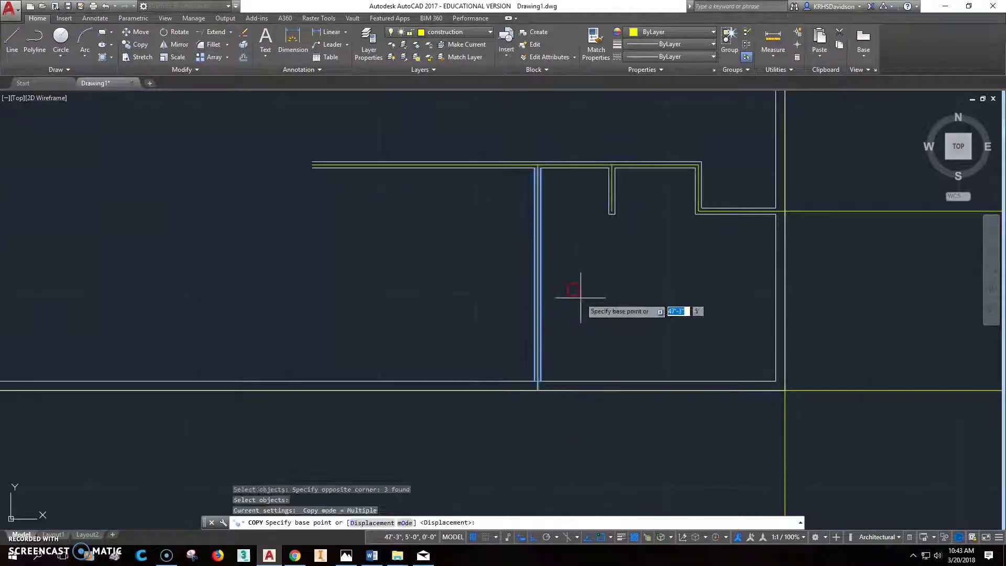
pyautogui.click(581, 298)
pyautogui.write("9'8")
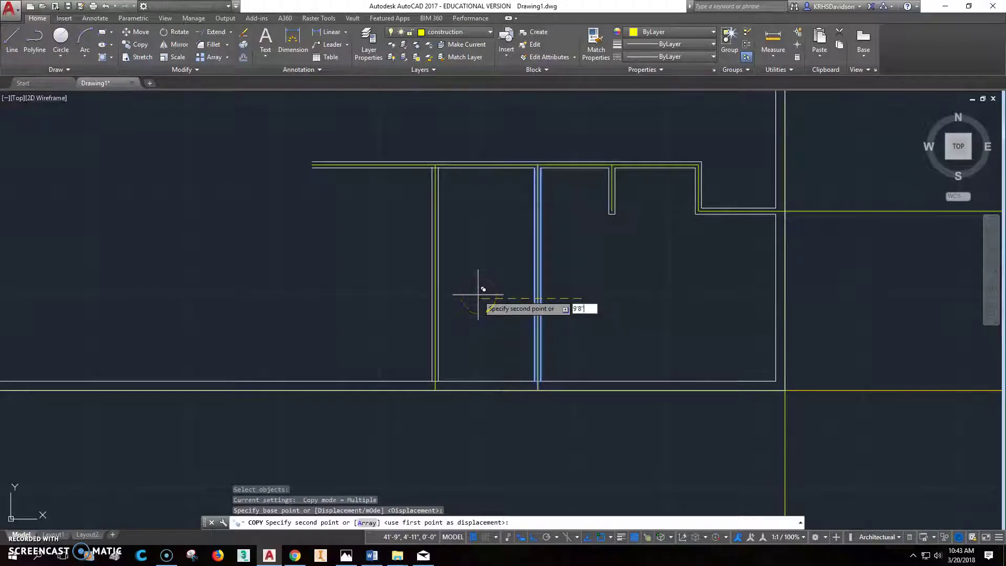
pyautogui.press('Return')
pyautogui.press('Escape')
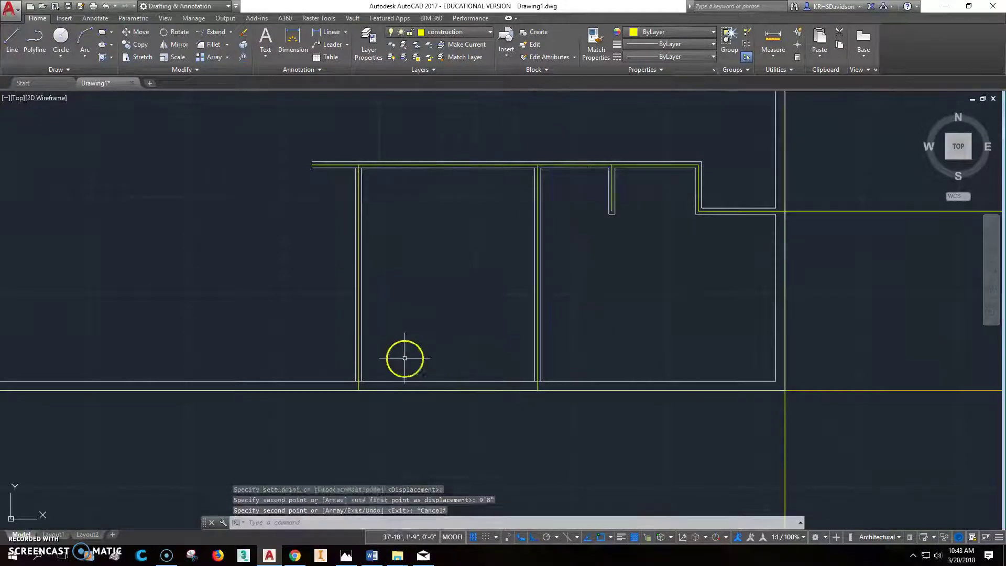
pyautogui.press('Escape')
# Trim the horizontal wall's lower face and the exterior wall's inner face between the two faces of the new bedroom wall.
pyautogui.click(230, 32)
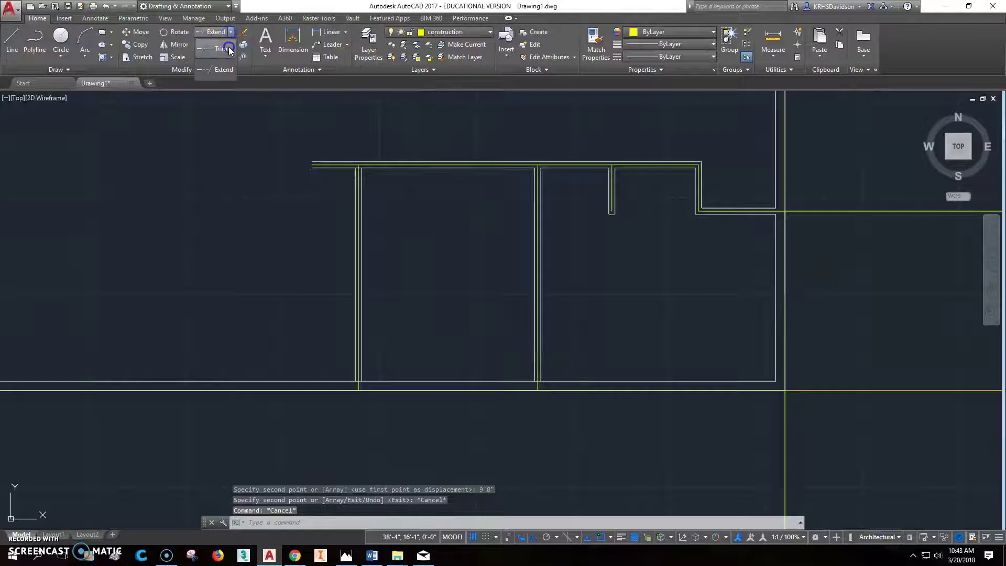
pyautogui.click(214, 44)
pyautogui.click(359, 213)
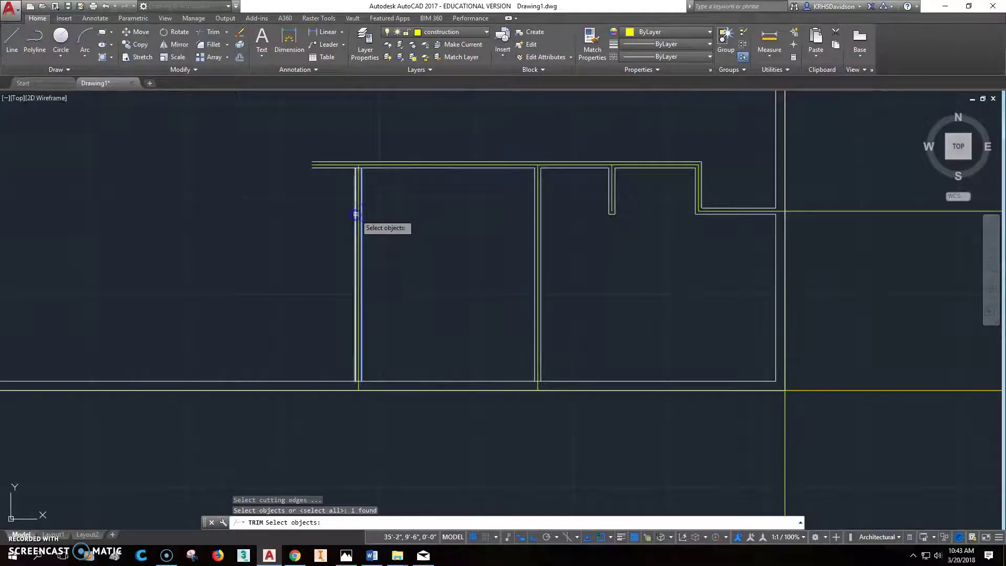
pyautogui.click(356, 217)
pyautogui.press('Return')
pyautogui.scroll(5, 357, 173)
pyautogui.click(361, 153)
pyautogui.scroll(-5, 361, 158)
pyautogui.scroll(6, 357, 310)
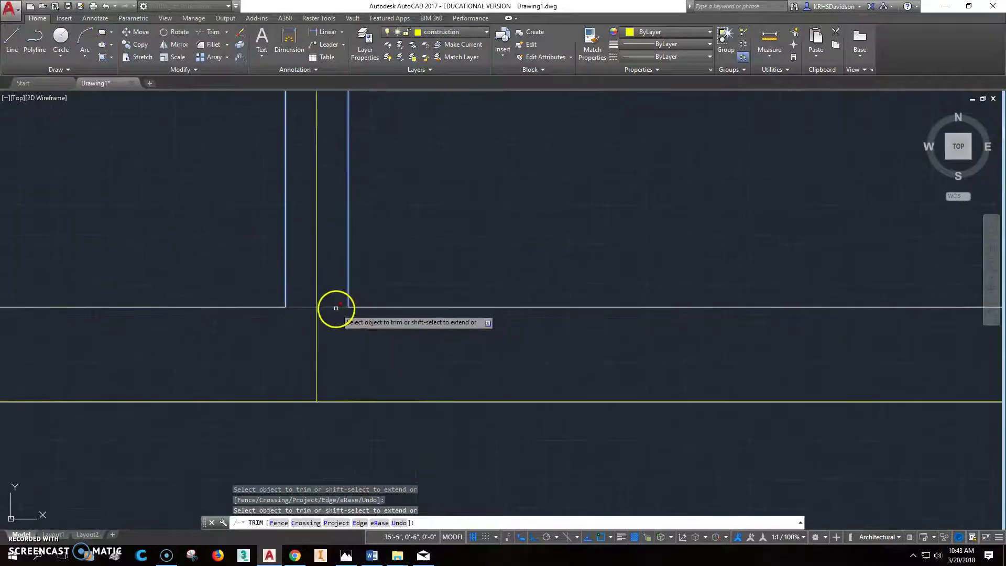
pyautogui.scroll(-6, 367, 312)
pyautogui.press('Escape')
# Check the closet depth on the floor plan image and copy the leftmost bedroom wall with its centerline 2'6" to the left.
pyautogui.scroll(-6, 388, 307)
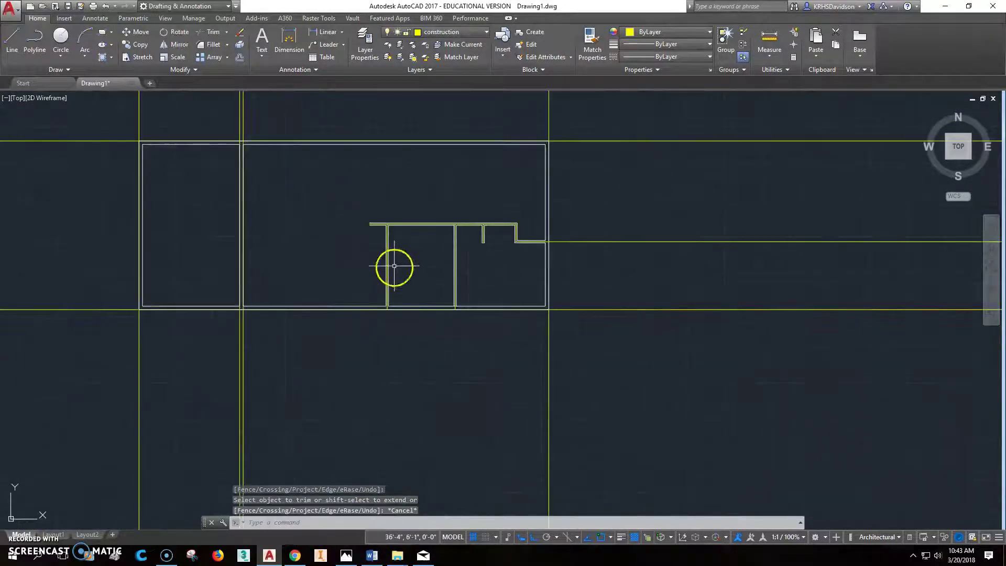
pyautogui.scroll(4, 385, 256)
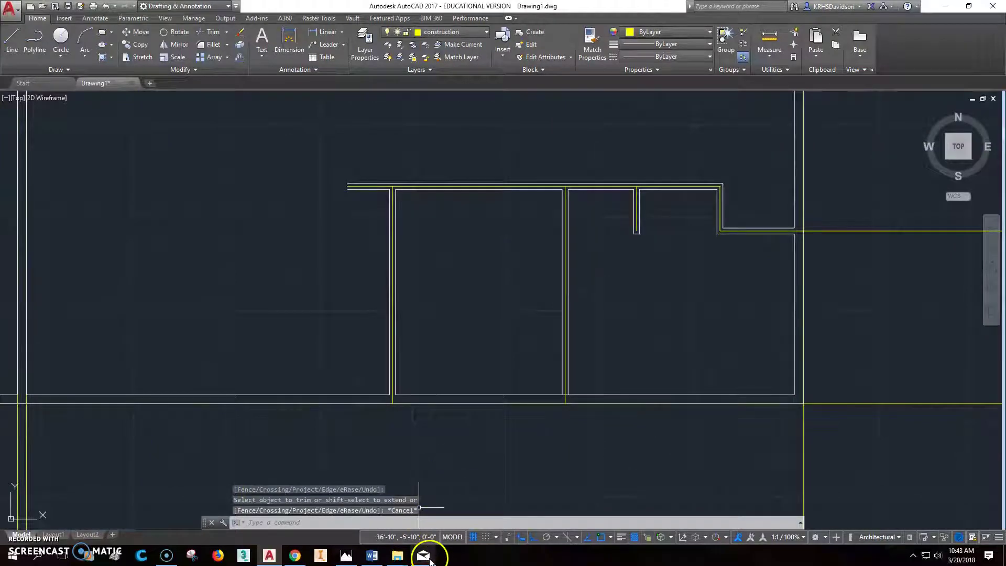
pyautogui.click(347, 555)
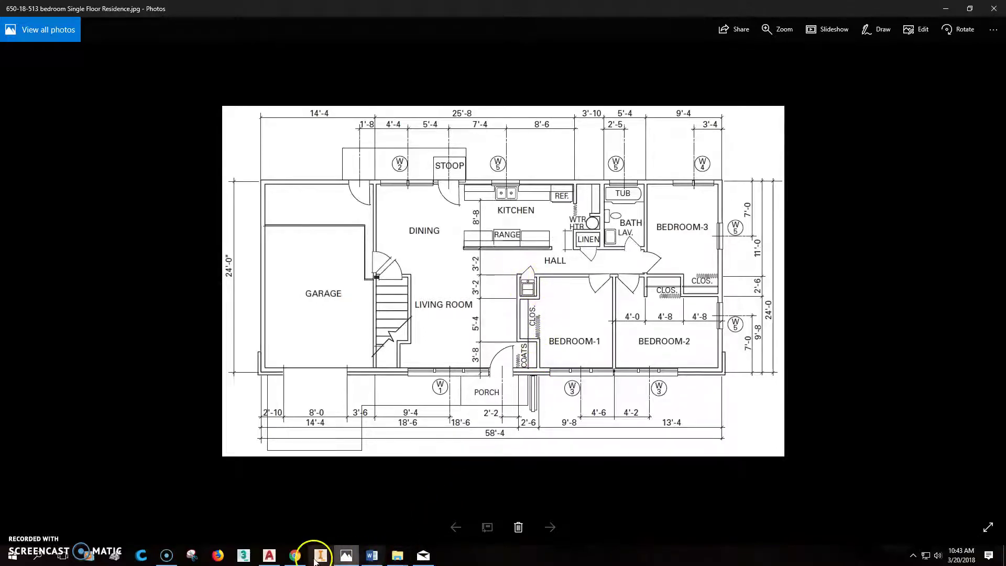
pyautogui.click(269, 555)
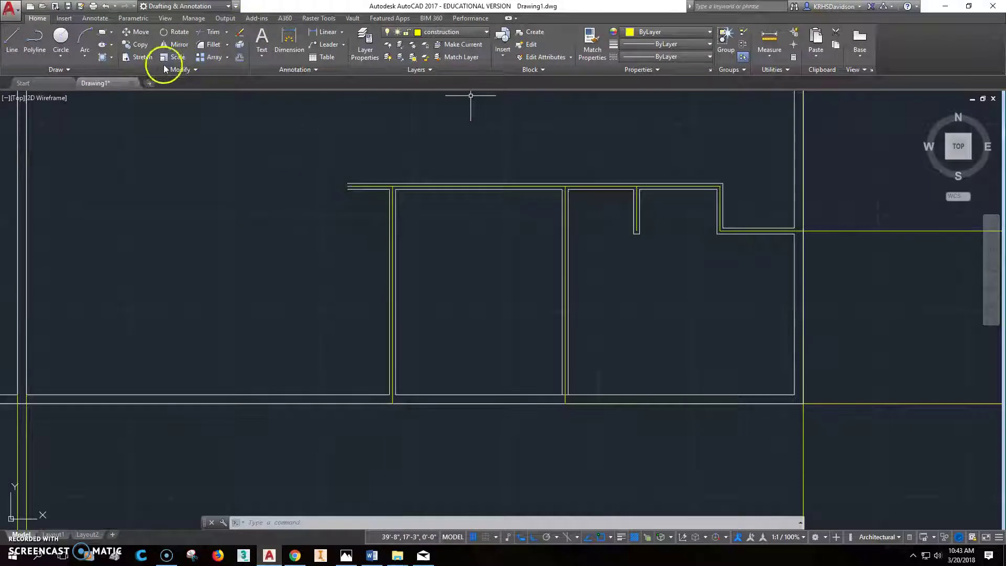
pyautogui.click(137, 45)
pyautogui.click(369, 420)
pyautogui.click(519, 144)
pyautogui.press('Return')
pyautogui.click(459, 157)
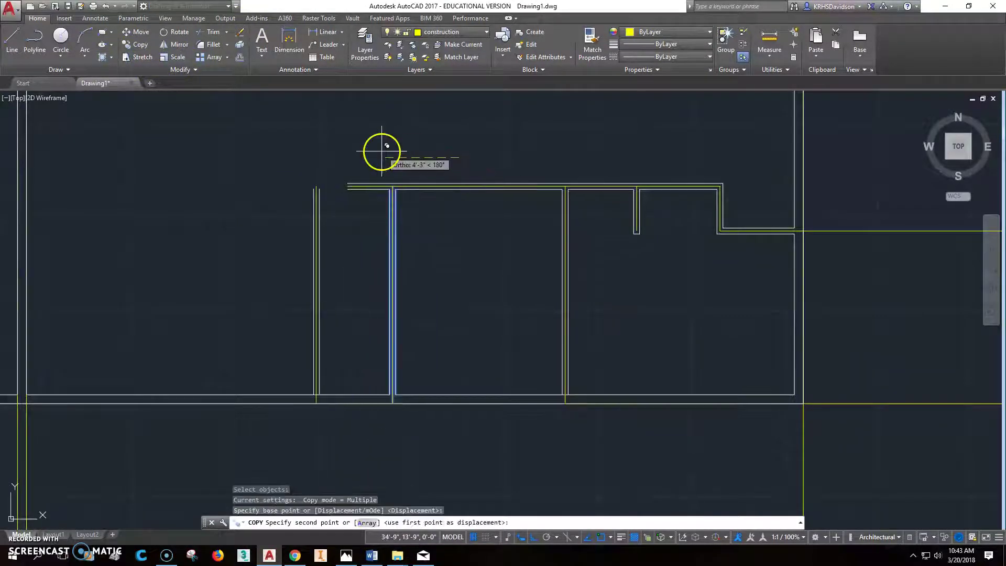
pyautogui.write('2\'6"')
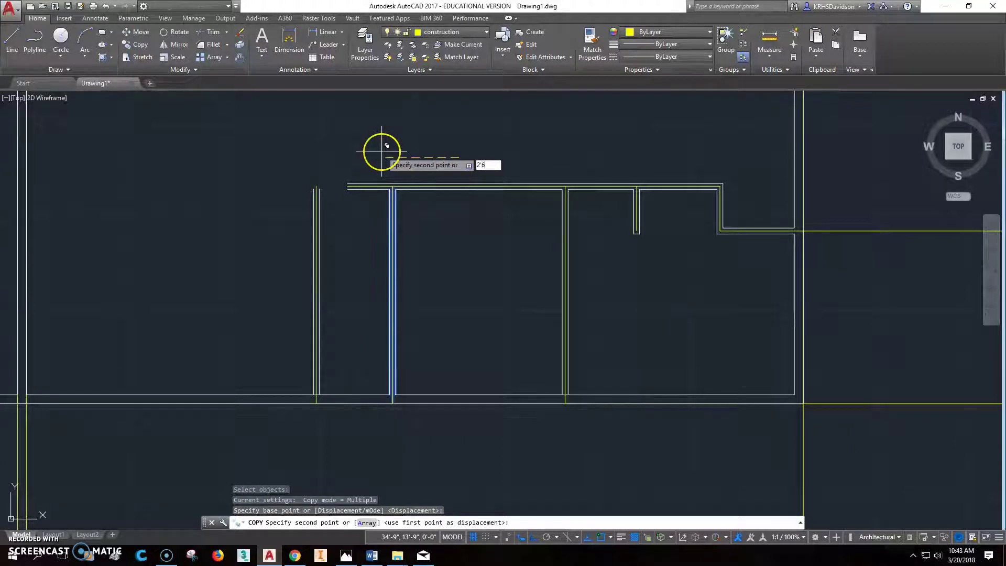
pyautogui.press('Return')
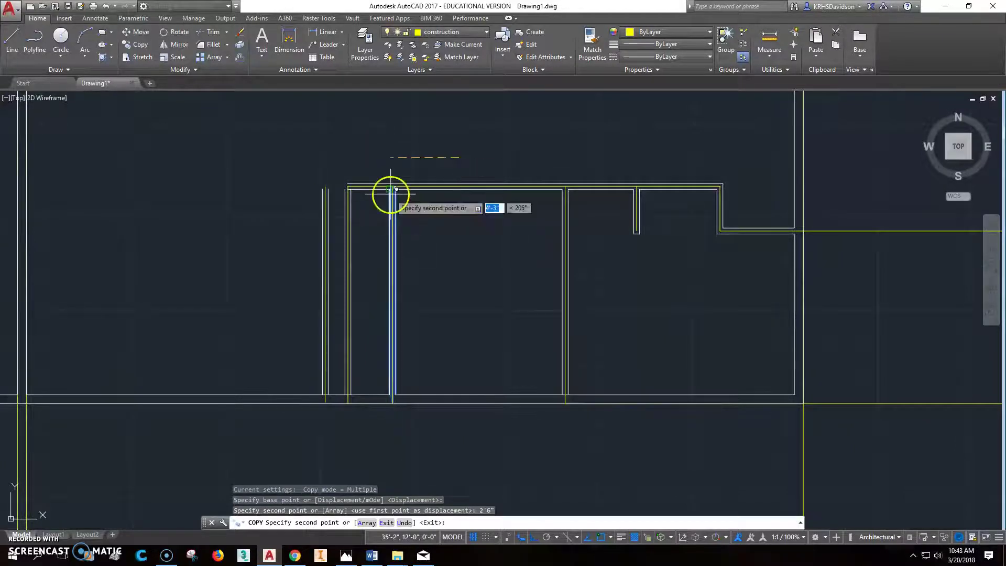
pyautogui.scroll(5, 391, 193)
pyautogui.press('Escape')
# Shorten the horizontal wall's lower face line so it ends at the top of the new closet wall's right face.
pyautogui.moveTo(331, 196); pyautogui.dragTo(392, 191, button='middle')
pyautogui.scroll(4, 347, 173)
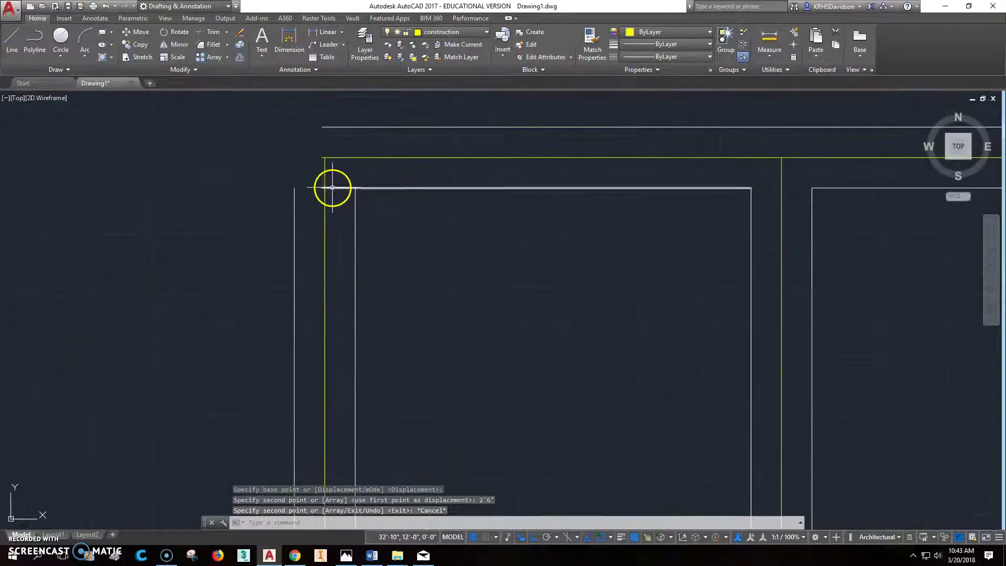
pyautogui.click(332, 187)
pyautogui.click(323, 188)
pyautogui.press('Escape')
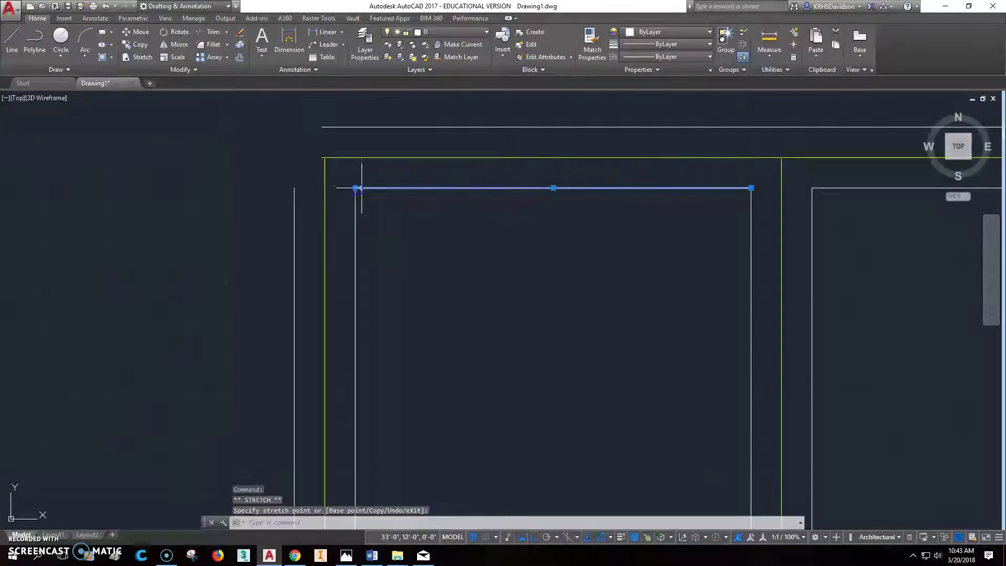
pyautogui.press('Escape')
# Shorten the horizontal wall's yellow centerline so it ends at the top of the new closet wall's centerline.
pyautogui.scroll(4, 337, 164)
pyautogui.click(336, 142)
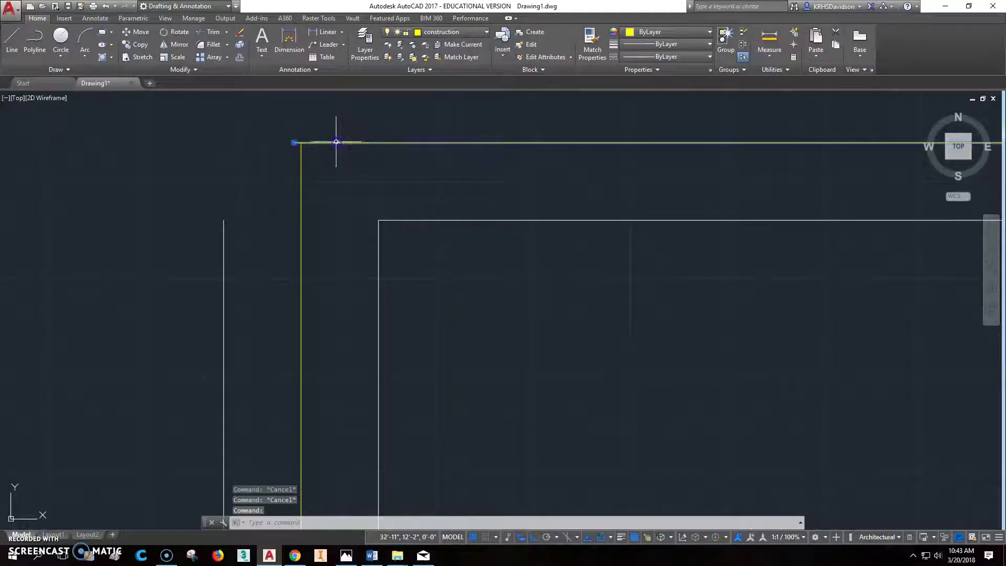
pyautogui.click(294, 143)
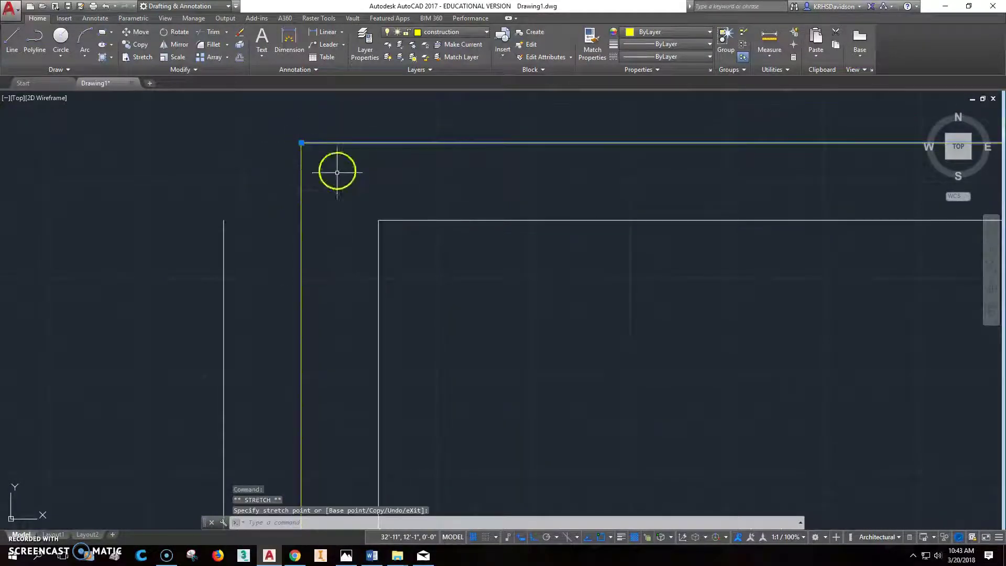
# Fillet the horizontal wall's upper face and the leftmost closet wall's left face into a sharp outer corner with radius 0.
pyautogui.press('Escape')
pyautogui.moveTo(338, 183); pyautogui.dragTo(340, 238, button='middle')
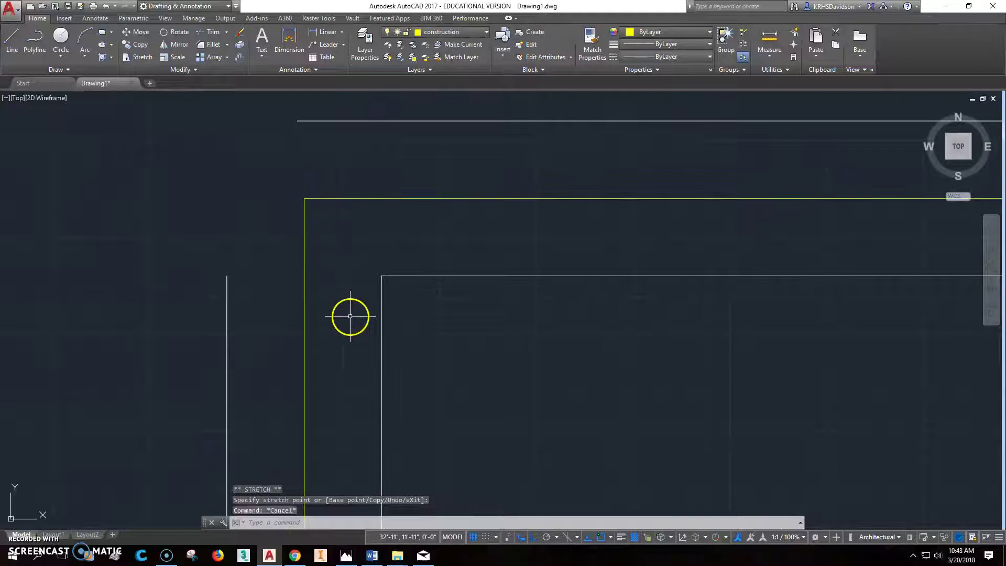
pyautogui.write('f')
pyautogui.press('Return')
pyautogui.write('r')
pyautogui.press('Return')
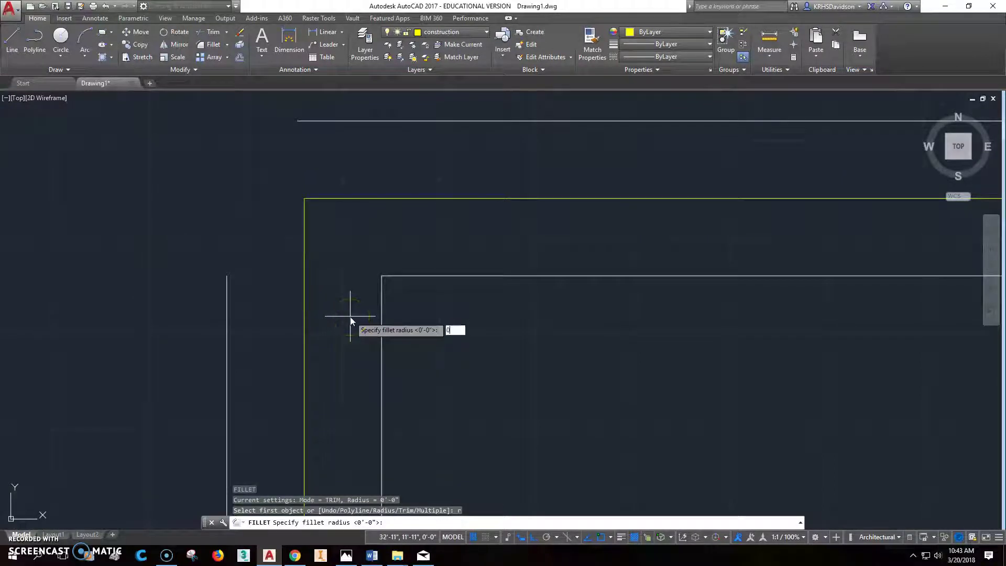
pyautogui.press('Return')
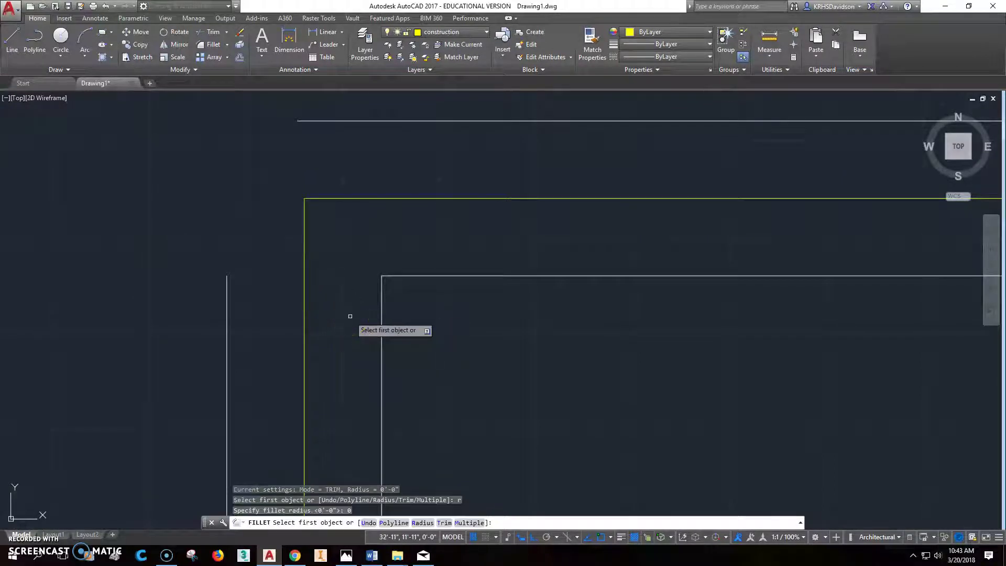
pyautogui.click(334, 119)
pyautogui.click(227, 280)
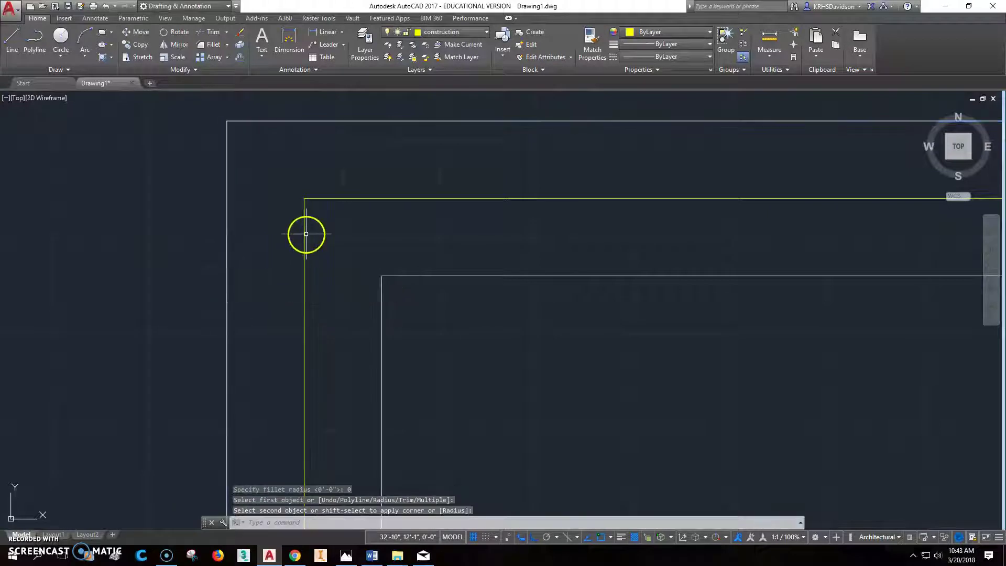
pyautogui.press('Escape')
pyautogui.press('Escape')
# Check the closet dimensions on the floor plan image and offset the horizontal wall's centerline and the closet's upper face line 3'2" downward.
pyautogui.scroll(-8, 427, 244)
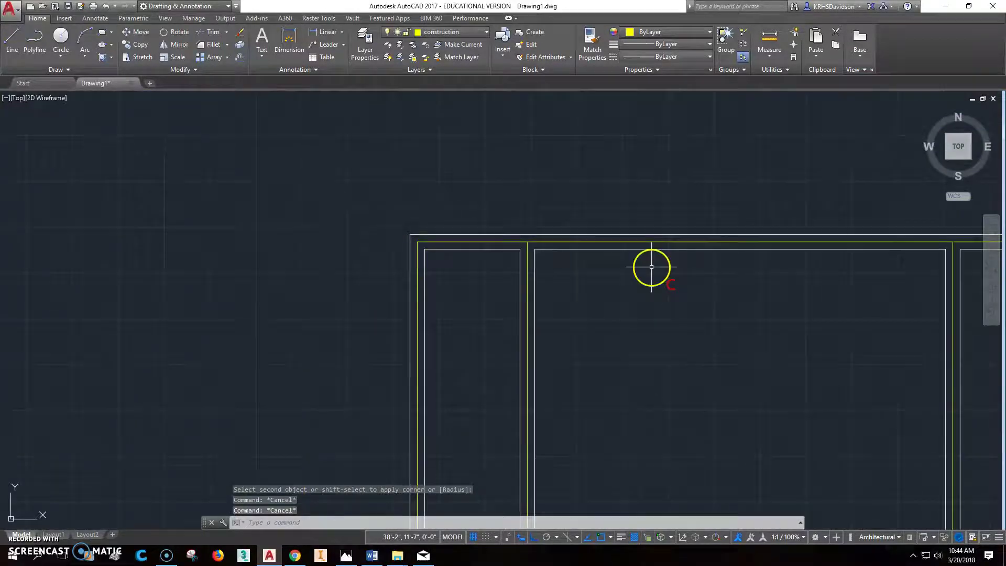
pyautogui.scroll(-5, 566, 246)
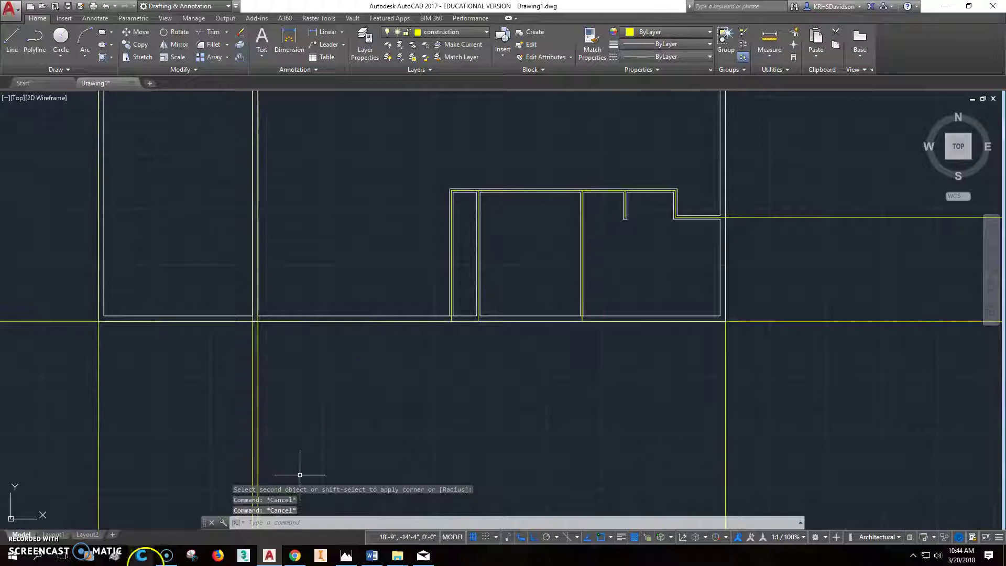
pyautogui.click(346, 560)
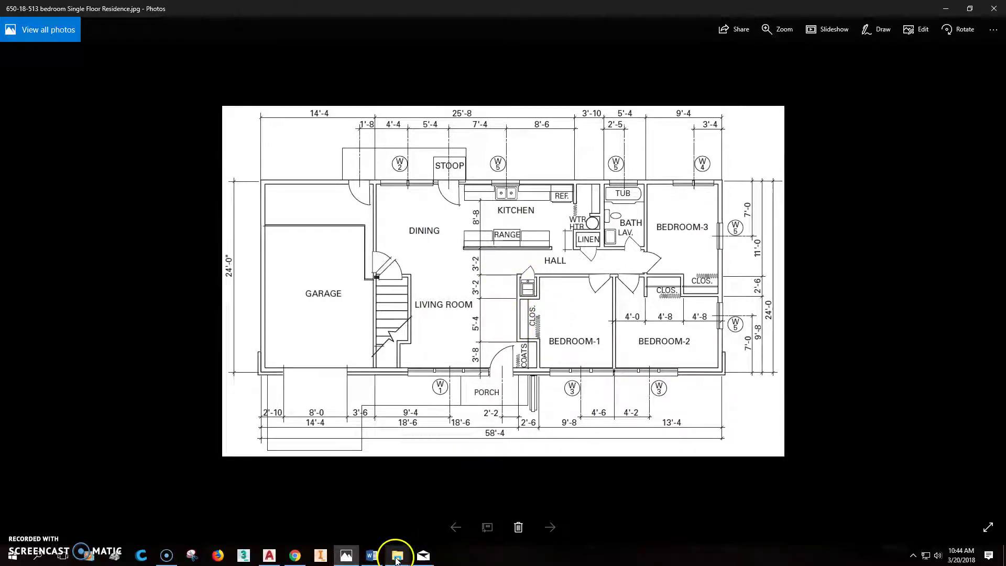
pyautogui.click(266, 553)
pyautogui.moveTo(493, 252); pyautogui.dragTo(493, 278, button='middle')
pyautogui.scroll(3, 458, 253)
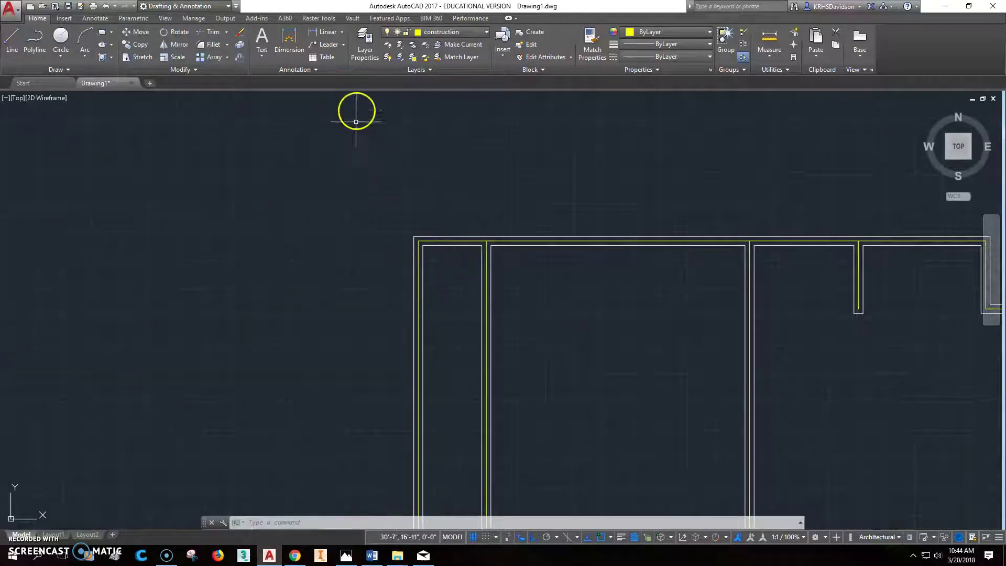
pyautogui.click(241, 58)
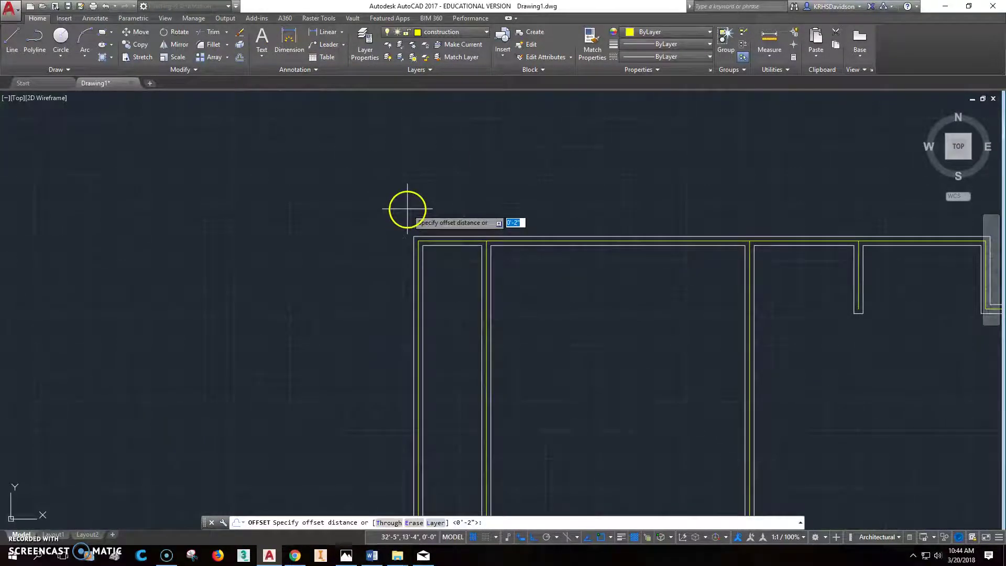
pyautogui.write("3'2")
pyautogui.press('Return')
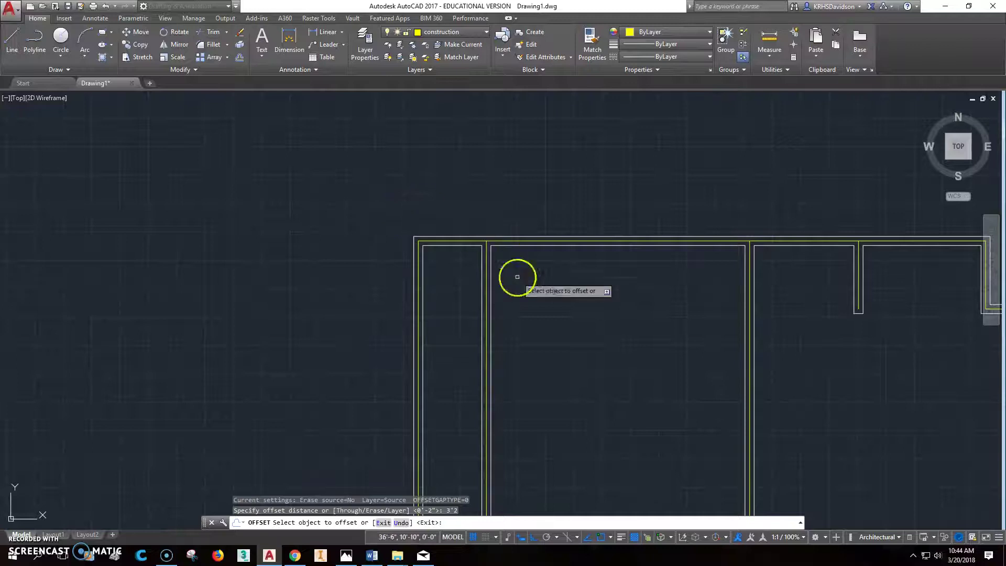
pyautogui.click(464, 242)
pyautogui.click(455, 284)
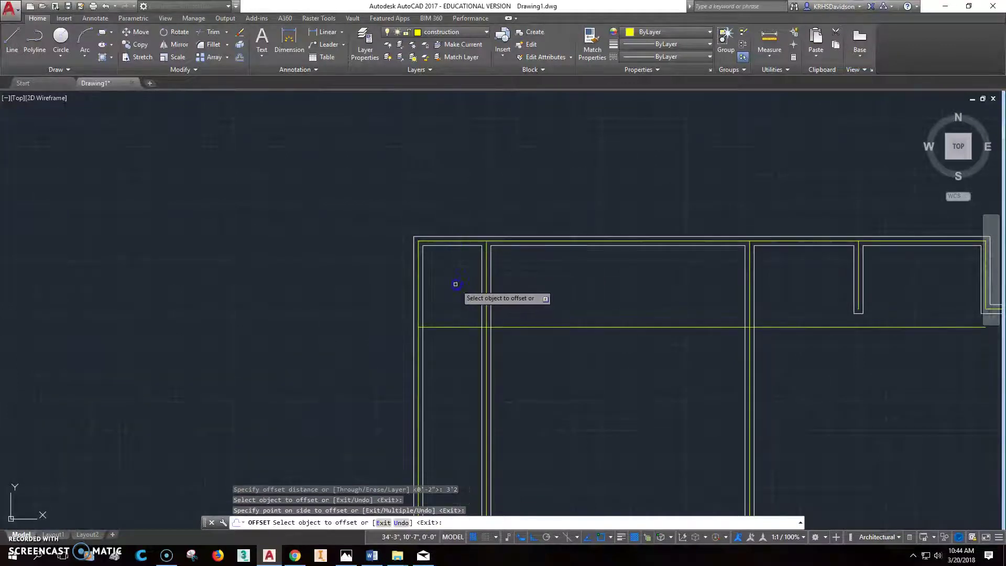
pyautogui.click(461, 245)
pyautogui.click(456, 327)
pyautogui.press('Escape')
pyautogui.press('Escape')
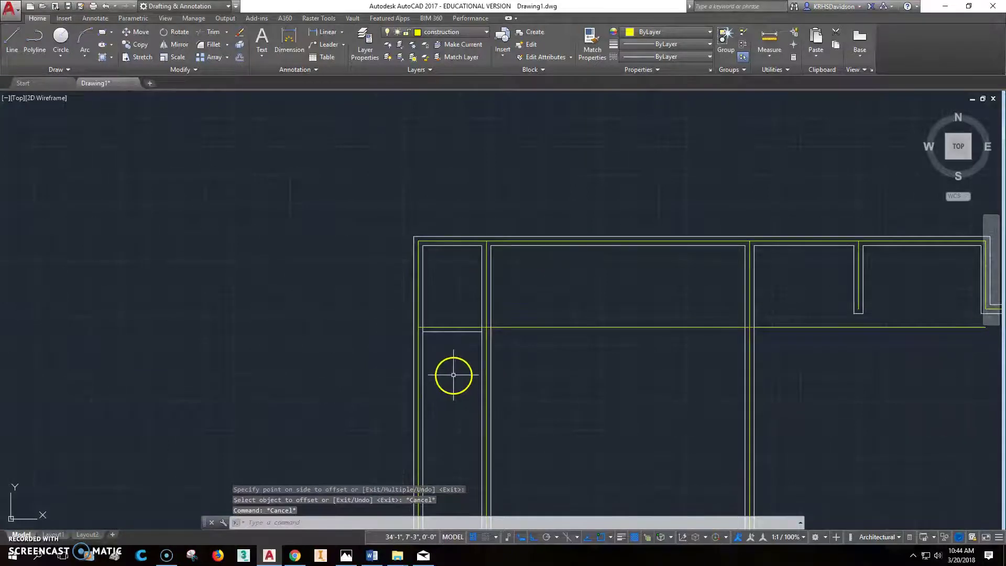
# Offset the new partition's lower face line 4" upward to form the closet partition's other face.
pyautogui.scroll(2, 452, 369)
pyautogui.click(239, 57)
pyautogui.write('4"')
pyautogui.press('Return')
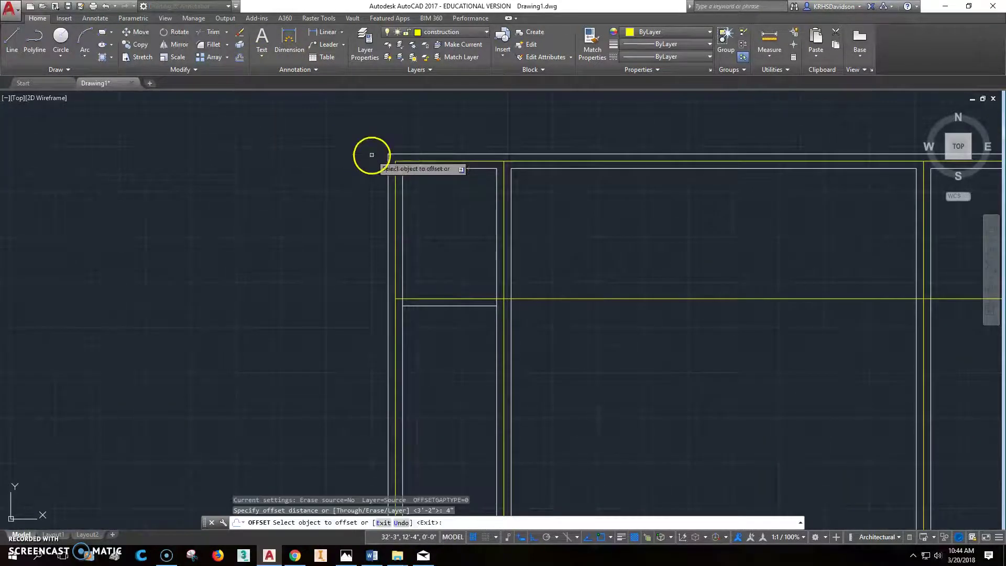
pyautogui.click(454, 307)
pyautogui.click(450, 276)
pyautogui.press('Escape')
pyautogui.press('Escape')
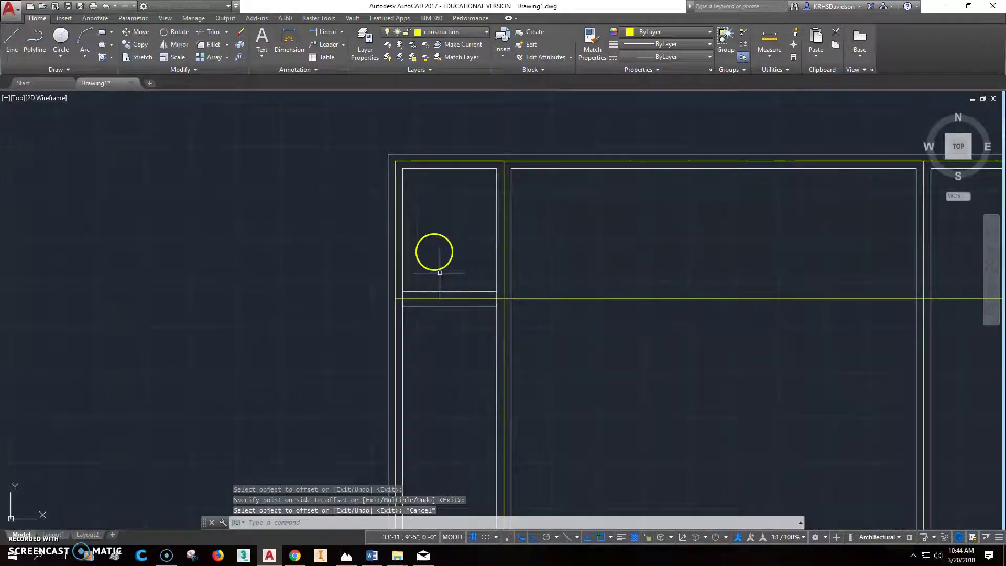
# Trim the inner faces of both vertical closet walls between the new partition's two face lines.
pyautogui.click(213, 36)
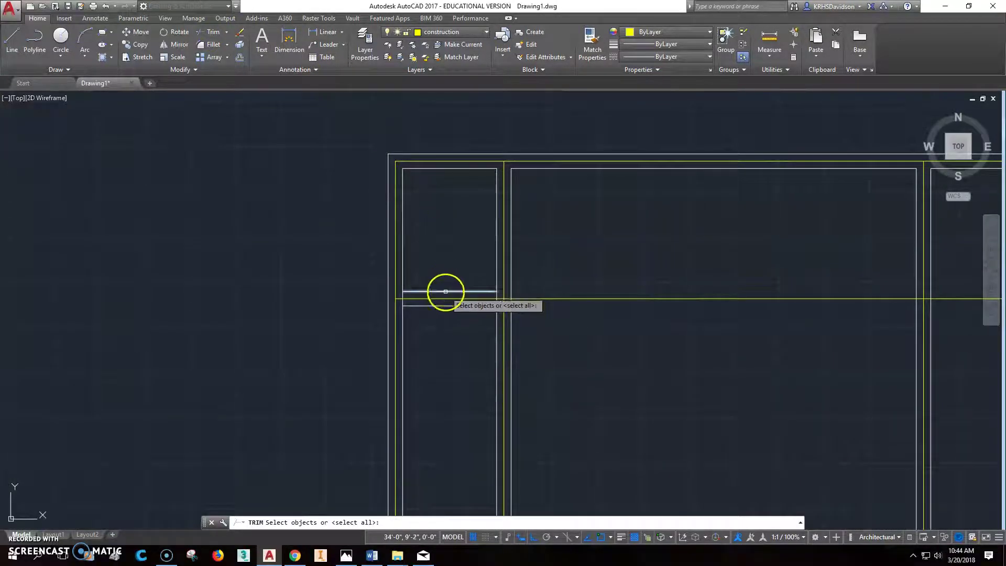
pyautogui.click(445, 292)
pyautogui.click(446, 306)
pyautogui.press('Return')
pyautogui.click(403, 298)
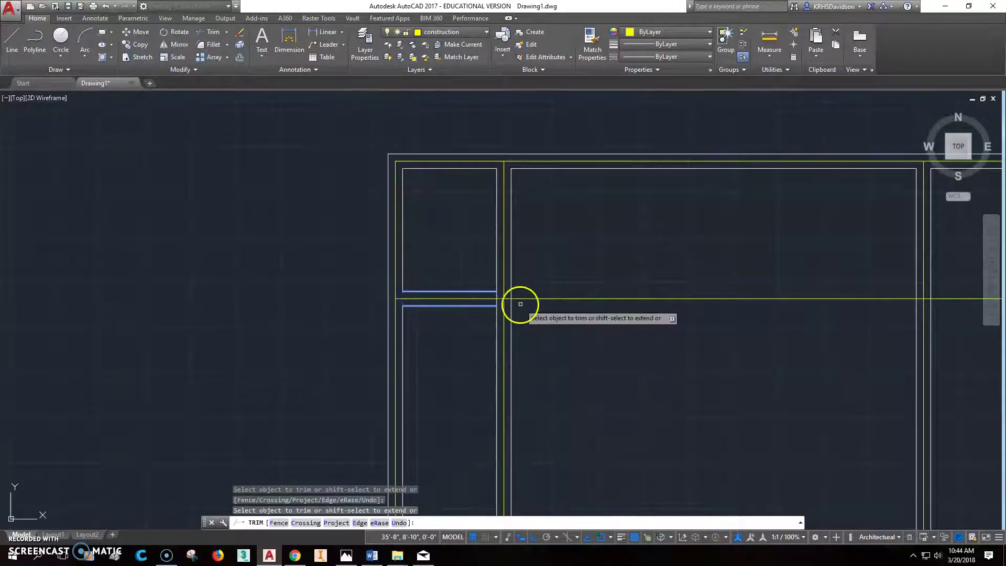
pyautogui.click(497, 296)
pyautogui.press('Escape')
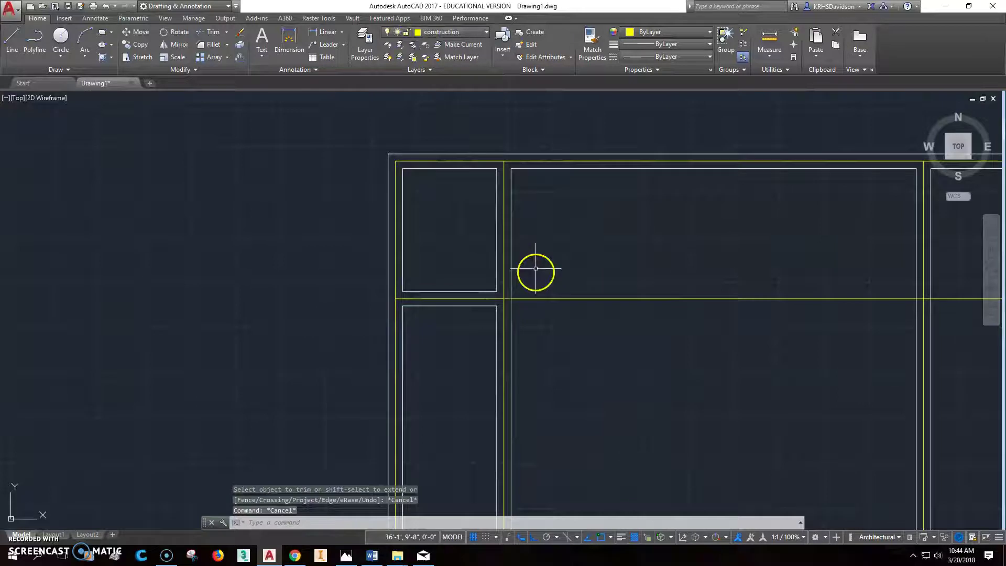
# Trim the partition's centerline so it ends at the centerline of the closet's right wall.
pyautogui.click(212, 32)
pyautogui.click(505, 232)
pyautogui.press('Return')
pyautogui.click(572, 296)
pyautogui.press('Escape')
pyautogui.scroll(2, 542, 297)
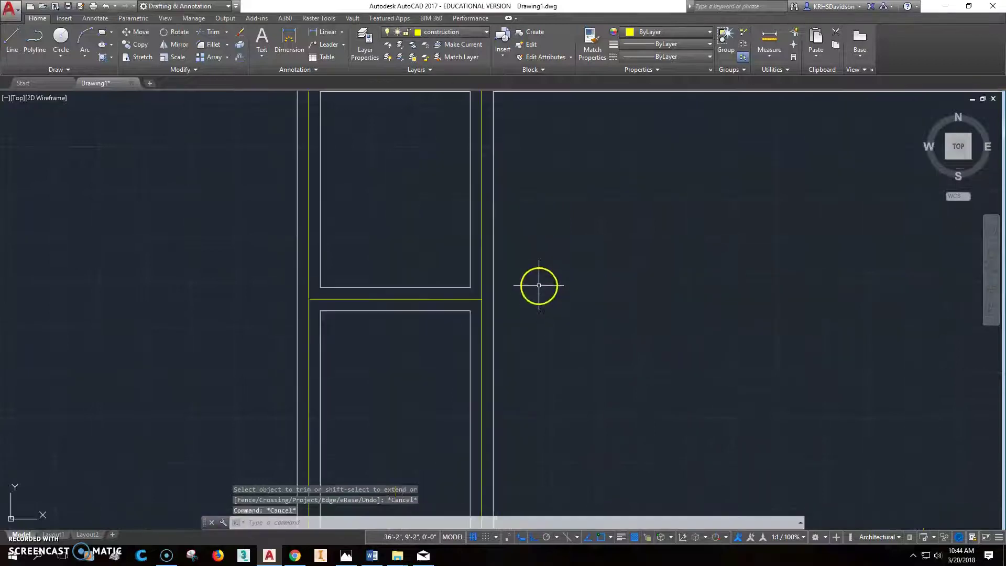
# Dismiss the calendar reminder, check the closet spacing on the floor plan image, and copy the closet partition with its centerline 5'4" downward.
pyautogui.scroll(-4, 470, 258)
pyautogui.moveTo(470, 258)
pyautogui.mouseDown(button='middle')
pyautogui.moveTo(569, 254)
pyautogui.moveTo(580, 133)
pyautogui.mouseUp(button='middle')
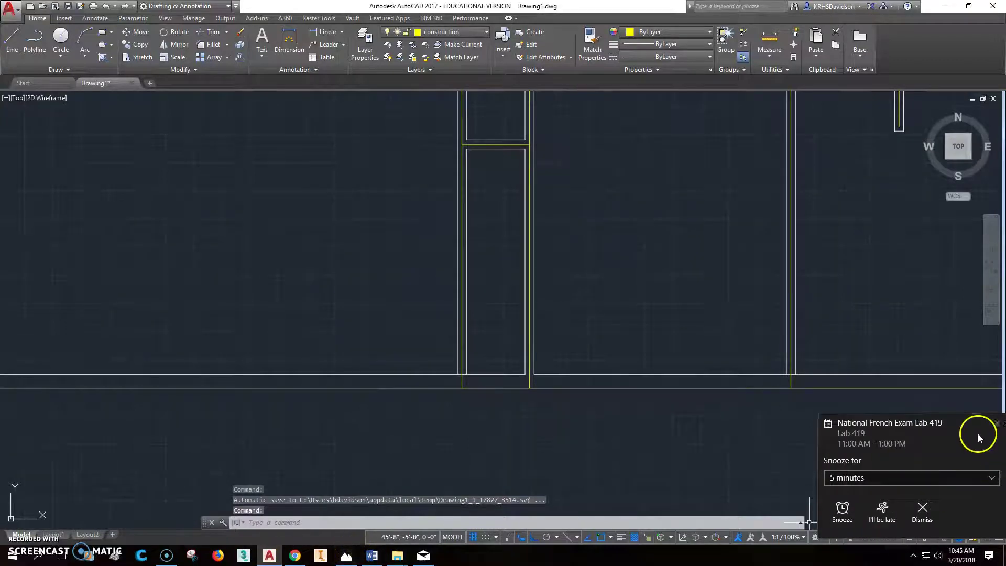
pyautogui.click(996, 423)
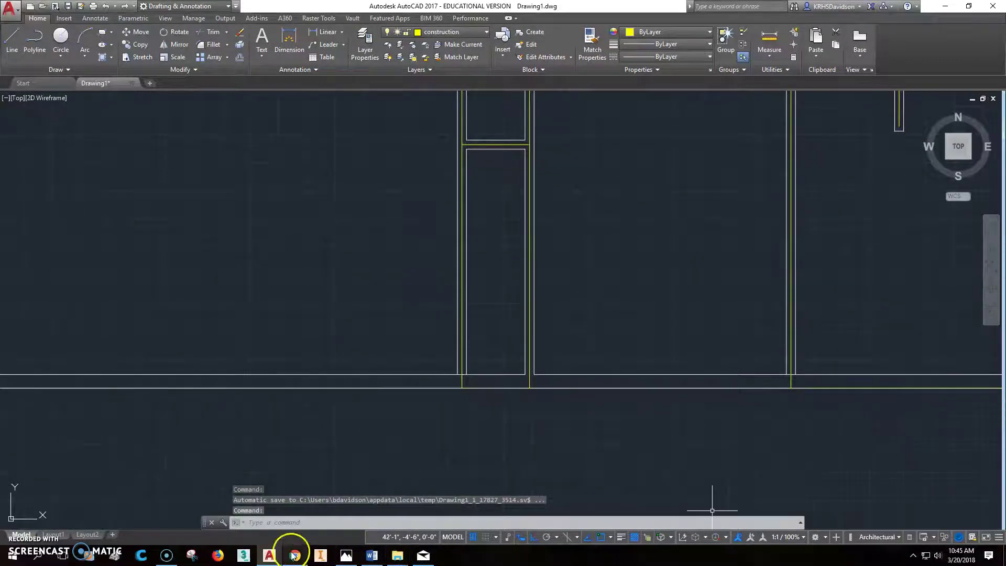
pyautogui.click(346, 556)
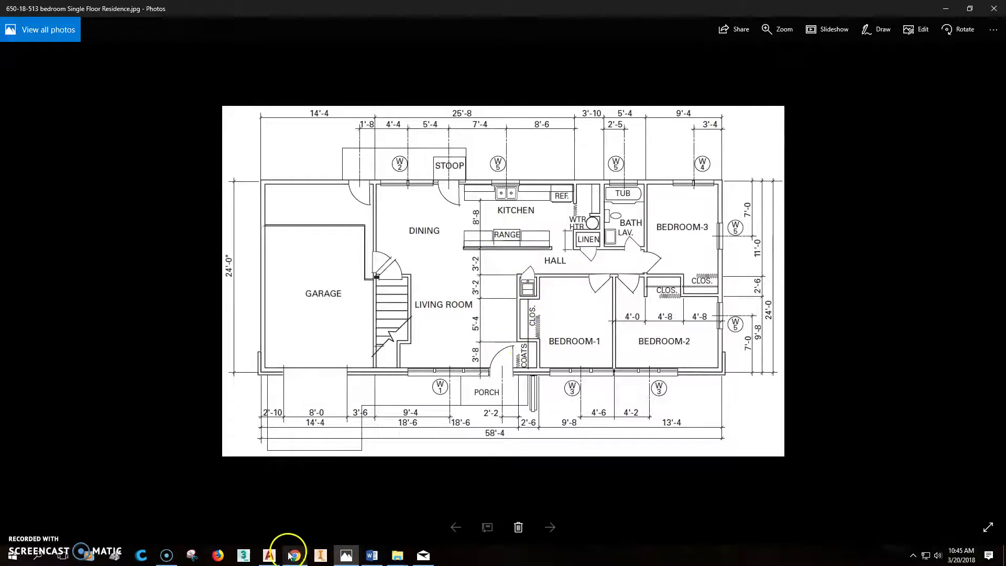
pyautogui.click(269, 556)
pyautogui.moveTo(413, 193); pyautogui.dragTo(387, 294, button='middle')
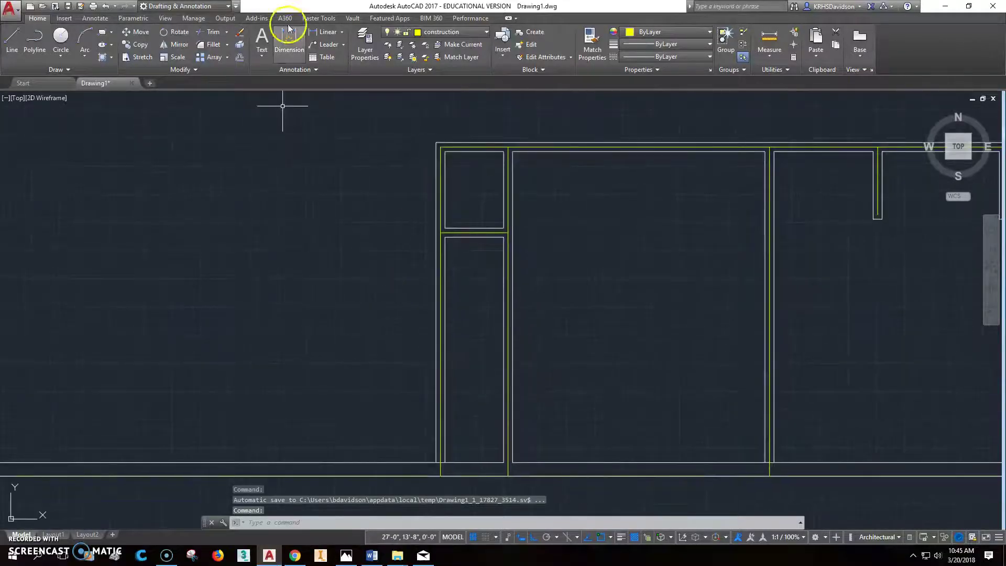
pyautogui.click(141, 45)
pyautogui.click(410, 205)
pyautogui.click(587, 270)
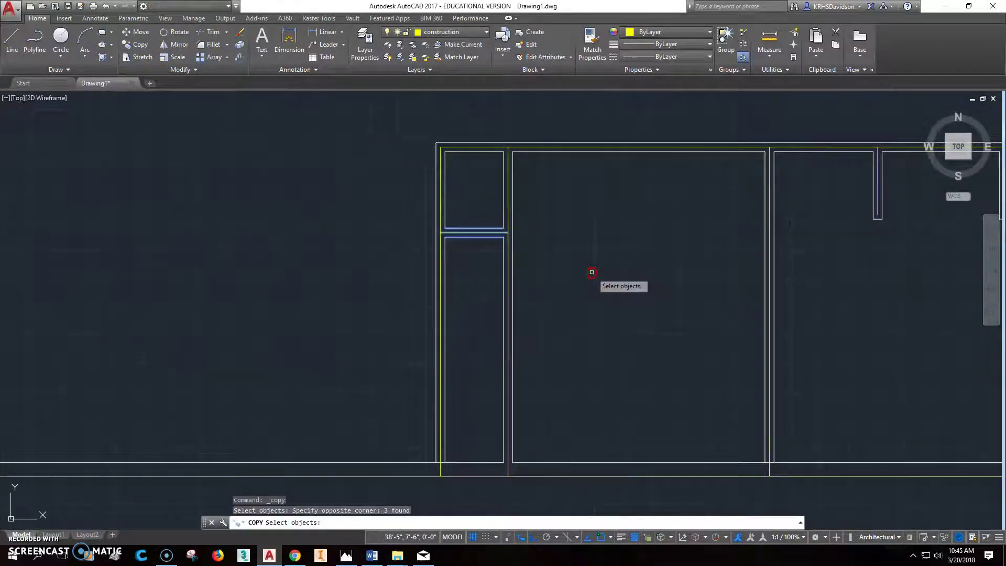
pyautogui.press('Return')
pyautogui.click(616, 219)
pyautogui.write('5')
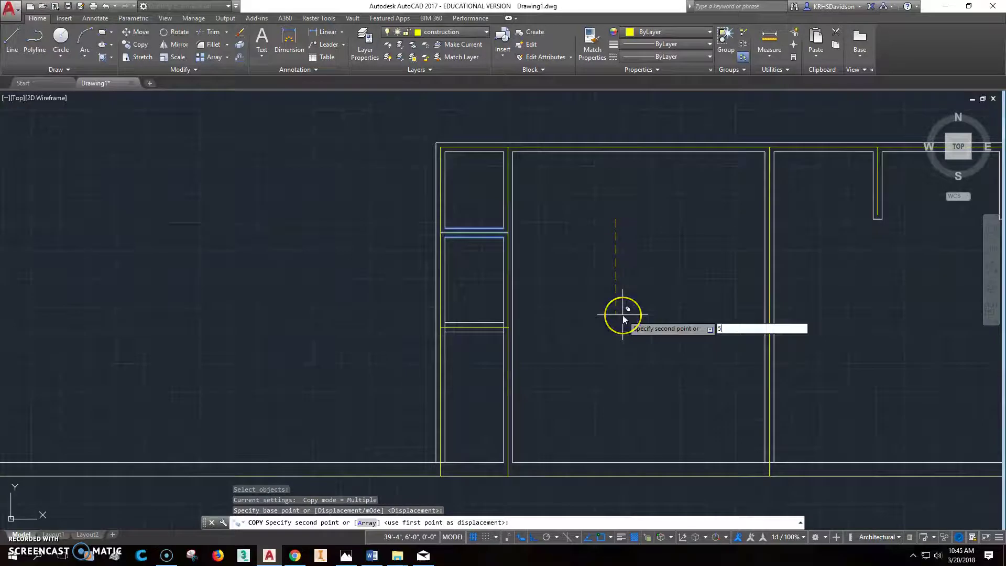
pyautogui.write('\'4"')
pyautogui.press('Return')
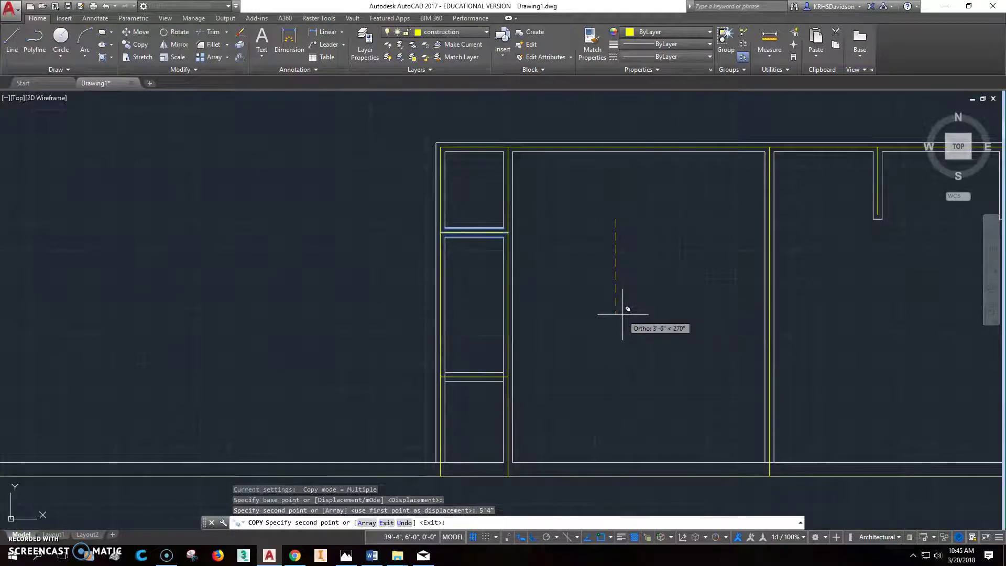
pyautogui.press('Escape')
pyautogui.scroll(2, 493, 348)
pyautogui.scroll(3, 491, 350)
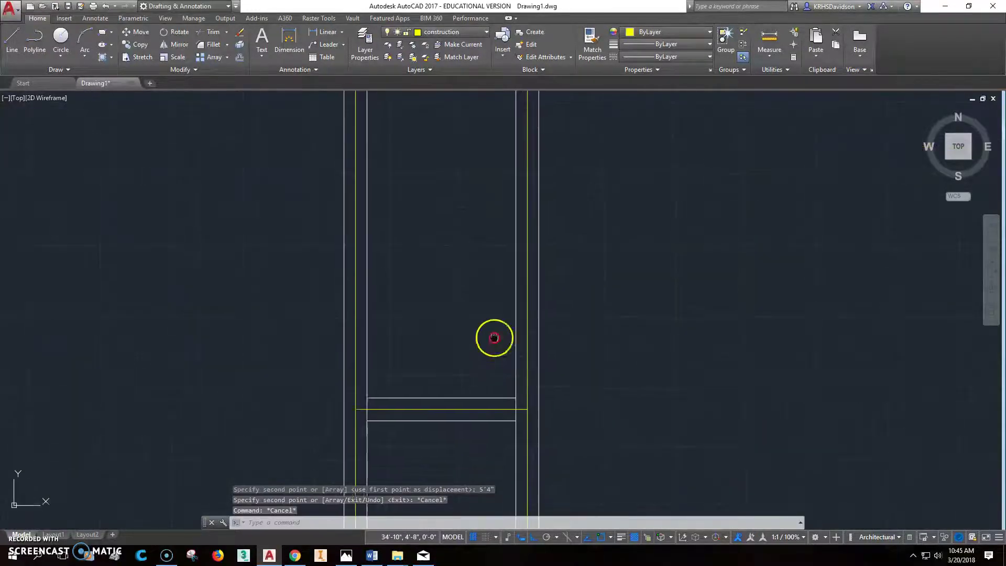
pyautogui.click(213, 32)
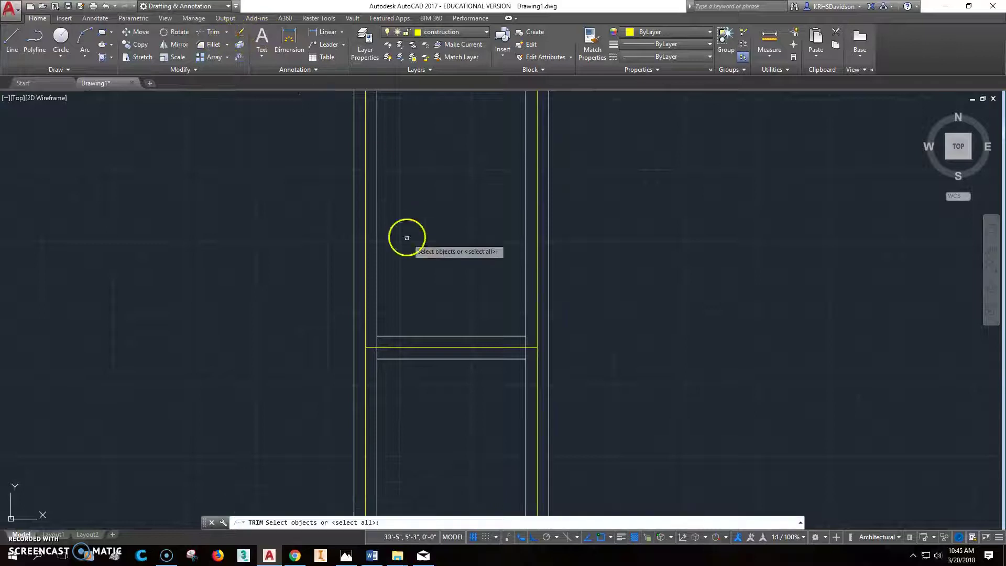
pyautogui.click(376, 285)
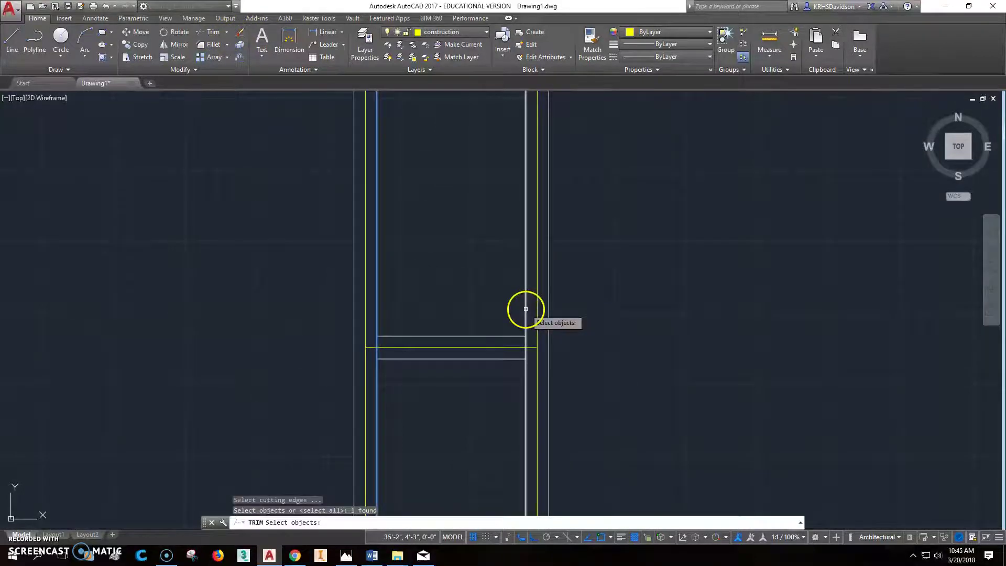
pyautogui.press('Escape')
# Trim the inner faces of both vertical closet walls between the copied lower partition's two face lines.
pyautogui.click(212, 32)
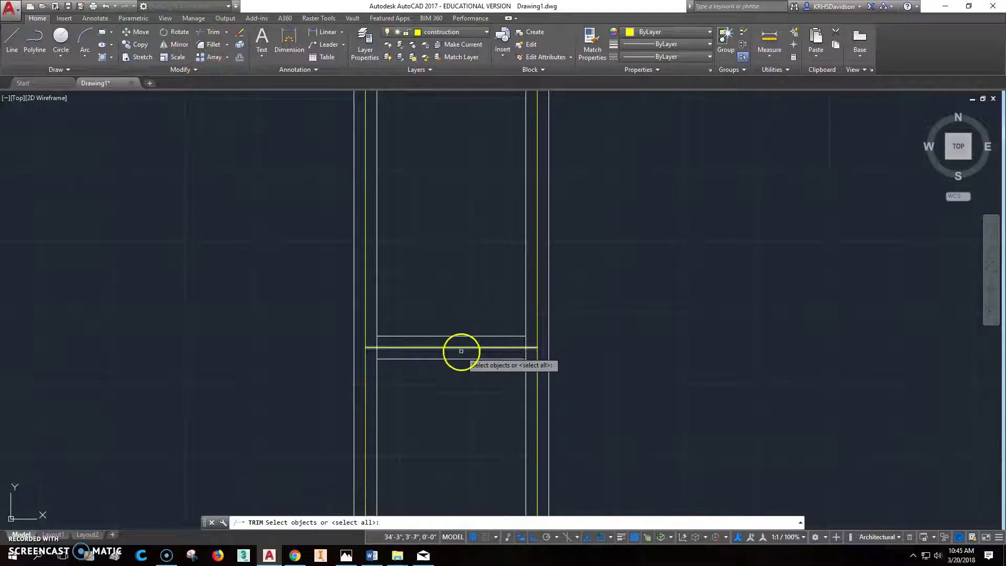
pyautogui.click(465, 336)
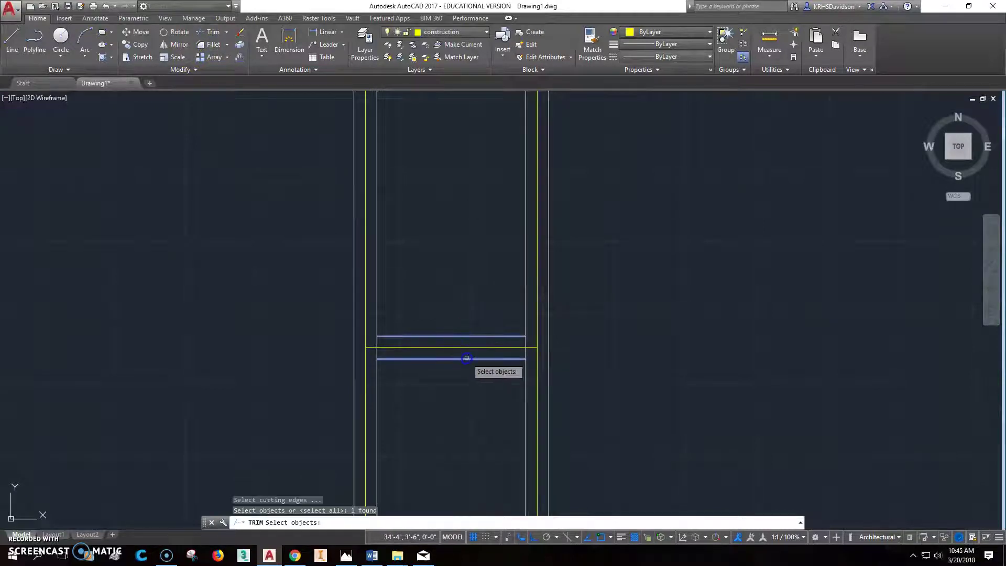
pyautogui.click(467, 358)
pyautogui.rightClick(385, 353)
pyautogui.click(521, 340)
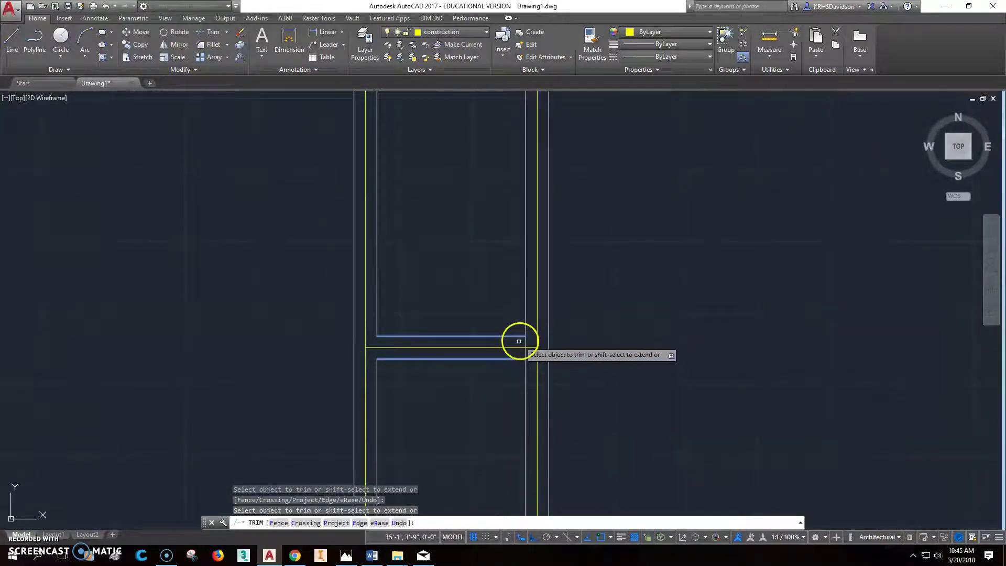
pyautogui.press('Escape')
# Trim the inner face of the lower exterior wall between the two face lines of the closet's left wall.
pyautogui.scroll(4, 606, 355)
pyautogui.scroll(-5, 606, 355)
pyautogui.scroll(2, 600, 326)
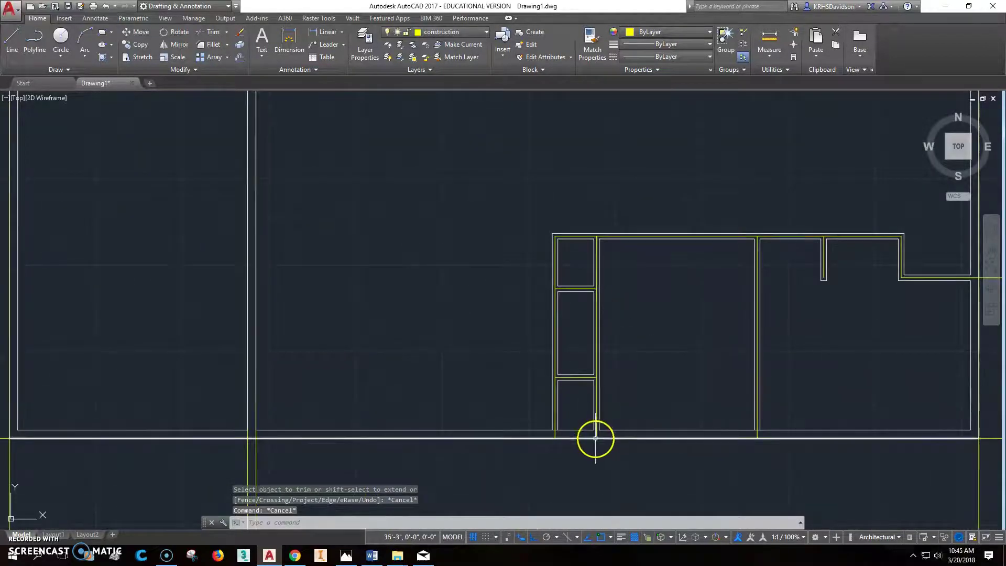
pyautogui.scroll(7, 596, 438)
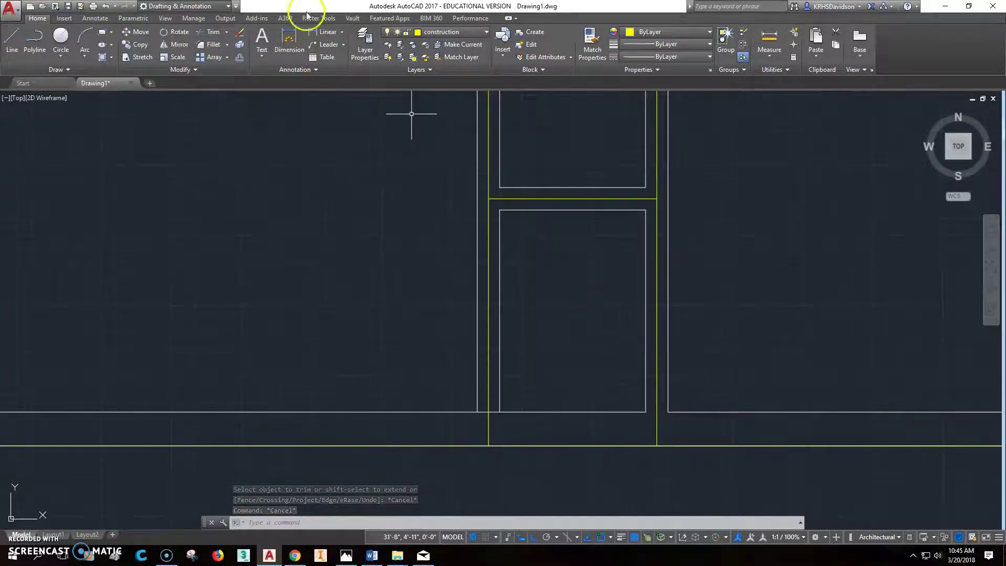
pyautogui.click(212, 31)
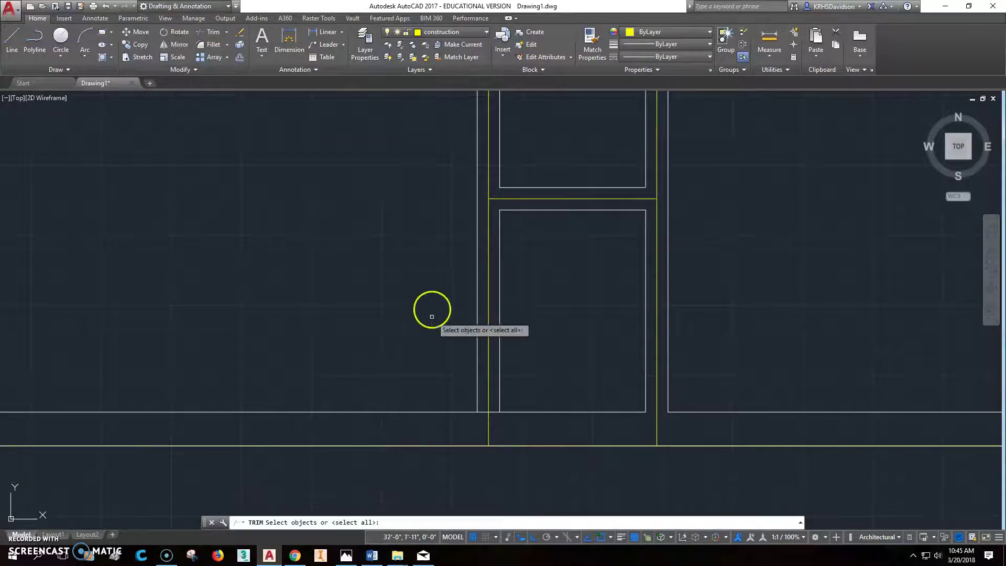
pyautogui.click(500, 355)
pyautogui.click(477, 355)
pyautogui.press('Return')
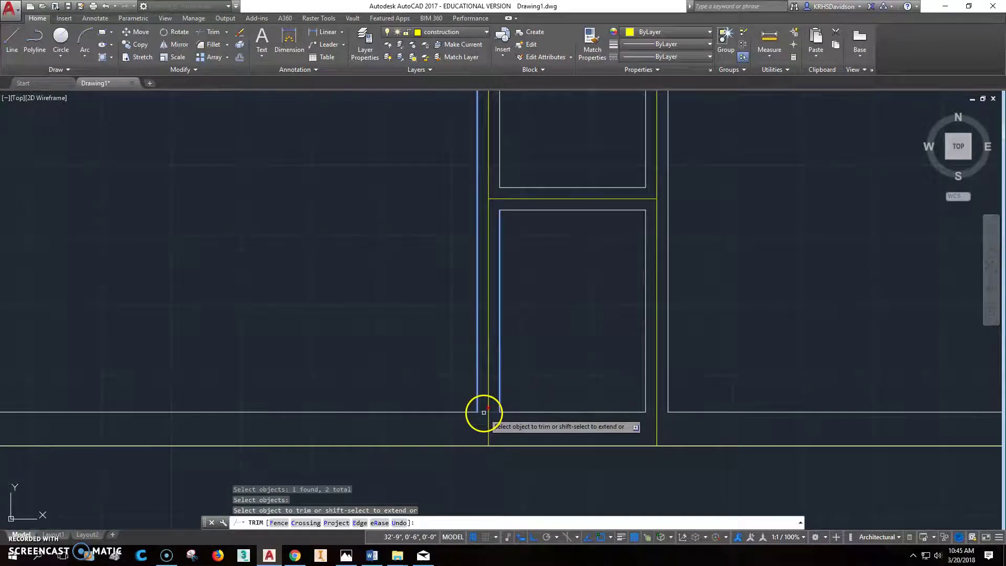
pyautogui.press('Escape')
# Check bedroom 3's width on the floor plan image and offset the right exterior wall's vertical construction line 9'4" inward.
pyautogui.scroll(2, 584, 335)
pyautogui.scroll(-6, 611, 330)
pyautogui.scroll(-3, 613, 326)
pyautogui.moveTo(697, 262); pyautogui.dragTo(681, 243, button='middle')
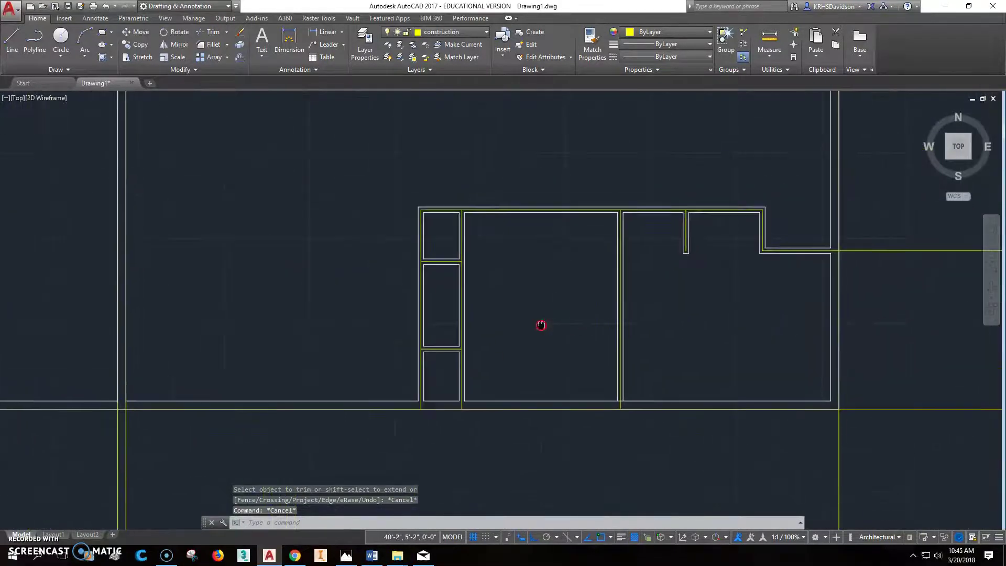
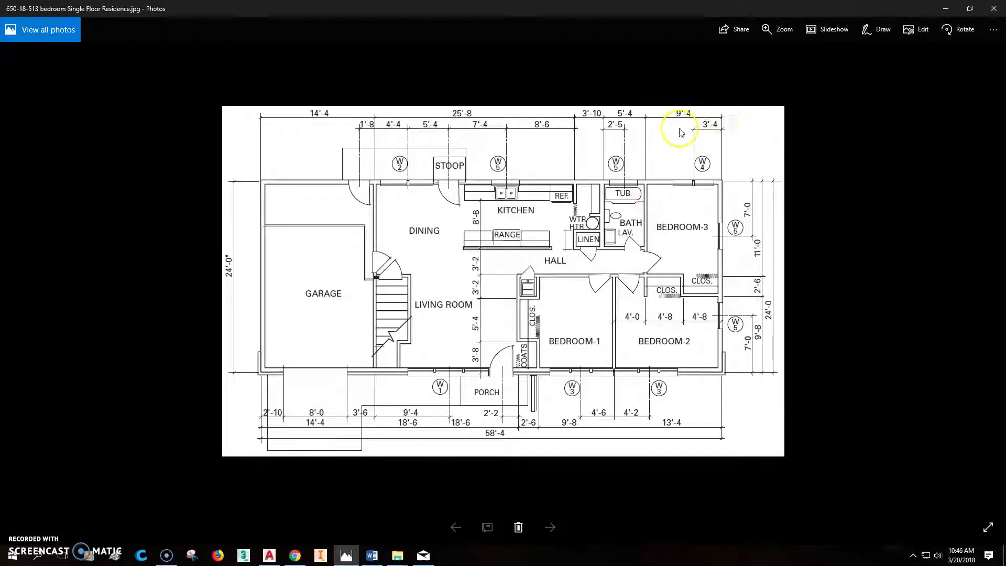
pyautogui.click(269, 555)
pyautogui.moveTo(645, 341); pyautogui.dragTo(555, 452, button='middle')
pyautogui.moveTo(615, 269); pyautogui.dragTo(621, 327, button='middle')
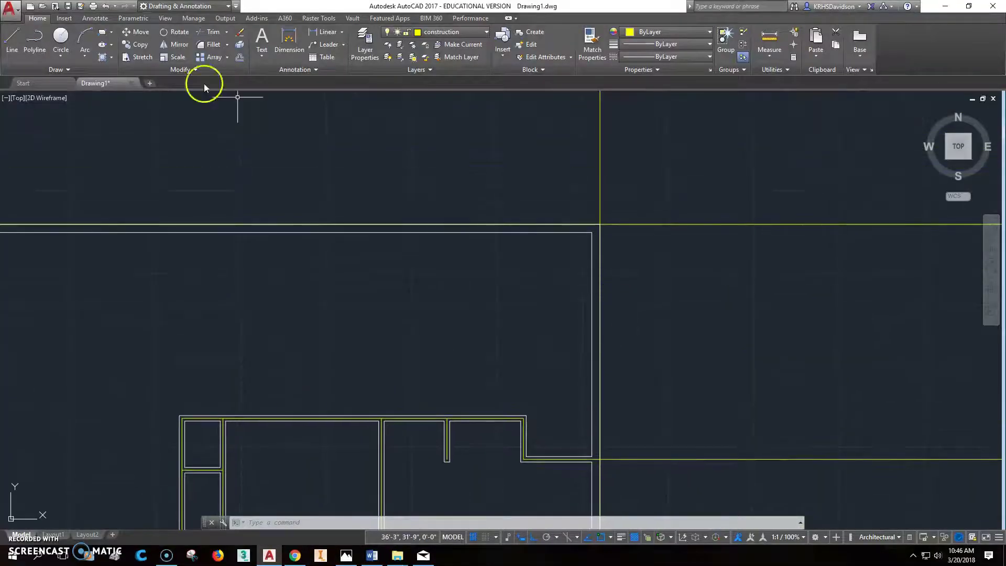
pyautogui.click(240, 57)
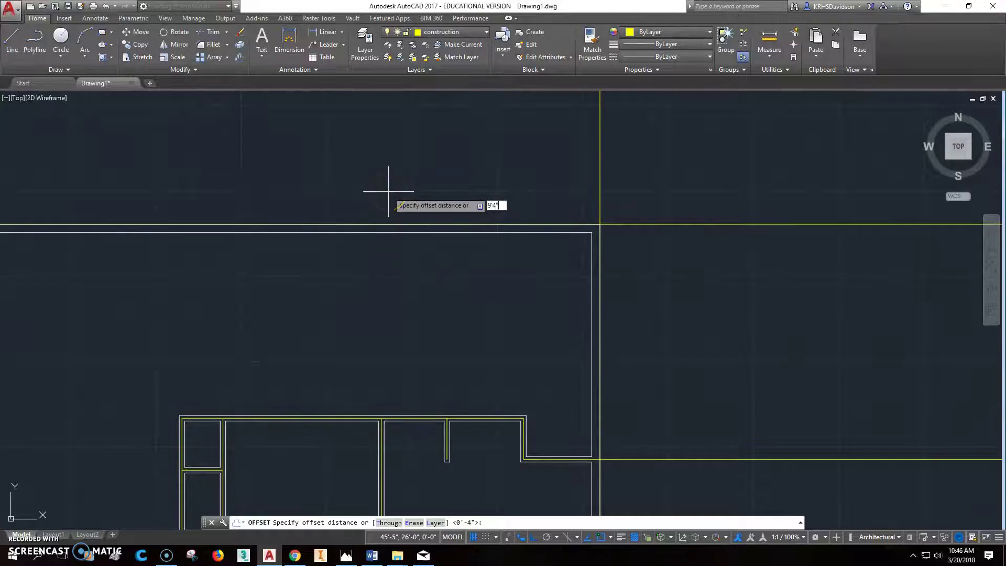
pyautogui.press('Return')
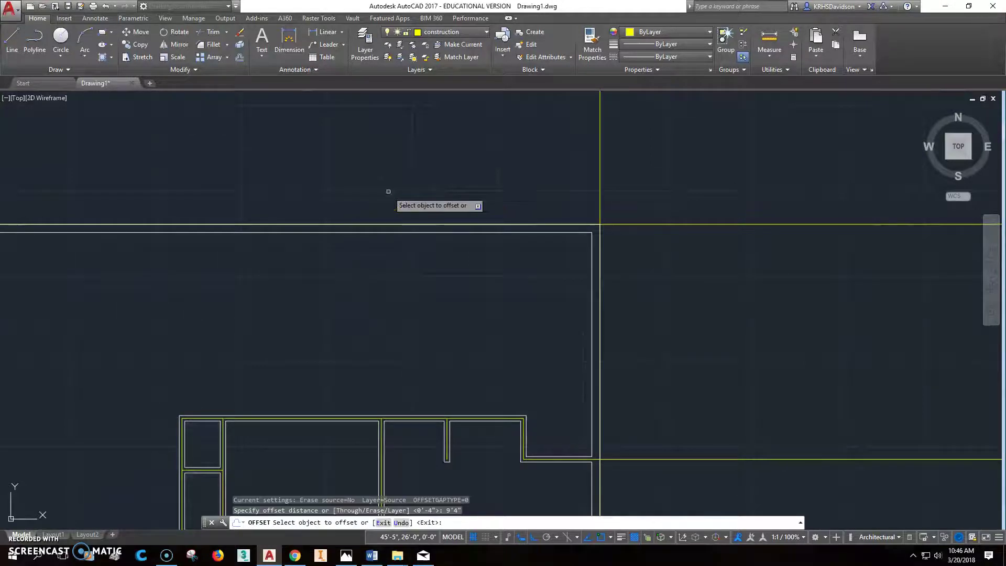
pyautogui.click(600, 187)
pyautogui.click(528, 191)
pyautogui.scroll(6, 458, 411)
pyautogui.scroll(-5, 513, 347)
pyautogui.scroll(3, 543, 262)
pyautogui.moveTo(544, 269); pyautogui.dragTo(537, 324, button='middle')
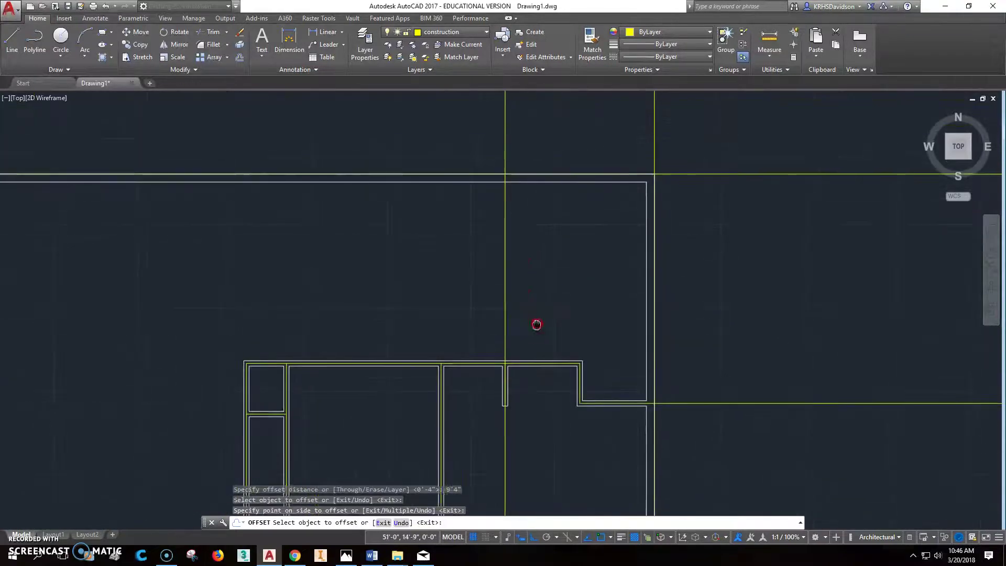
pyautogui.press('Escape')
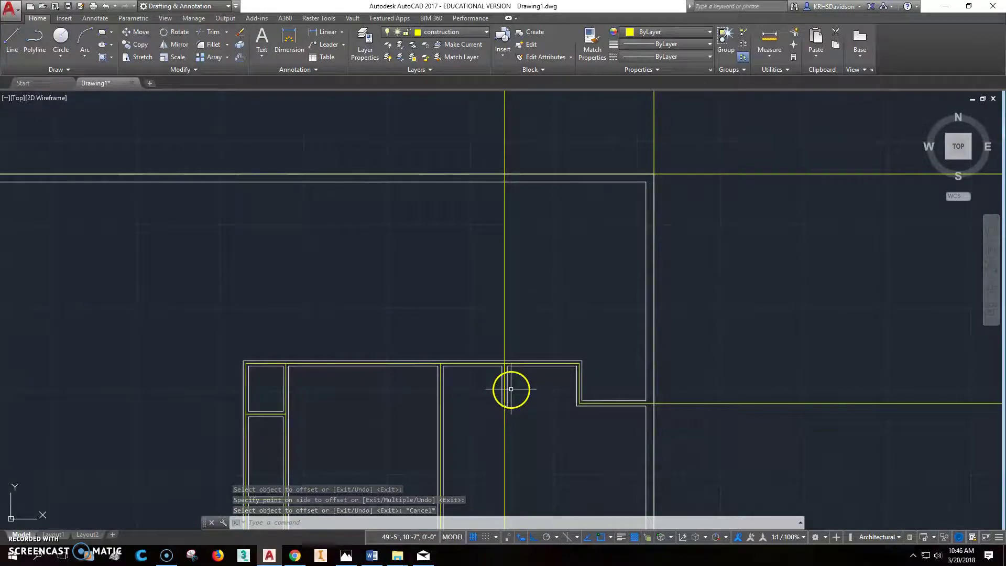
# Copy the short closet partition's two face lines straight up to where the new centerline meets the upper exterior wall.
pyautogui.scroll(2, 511, 388)
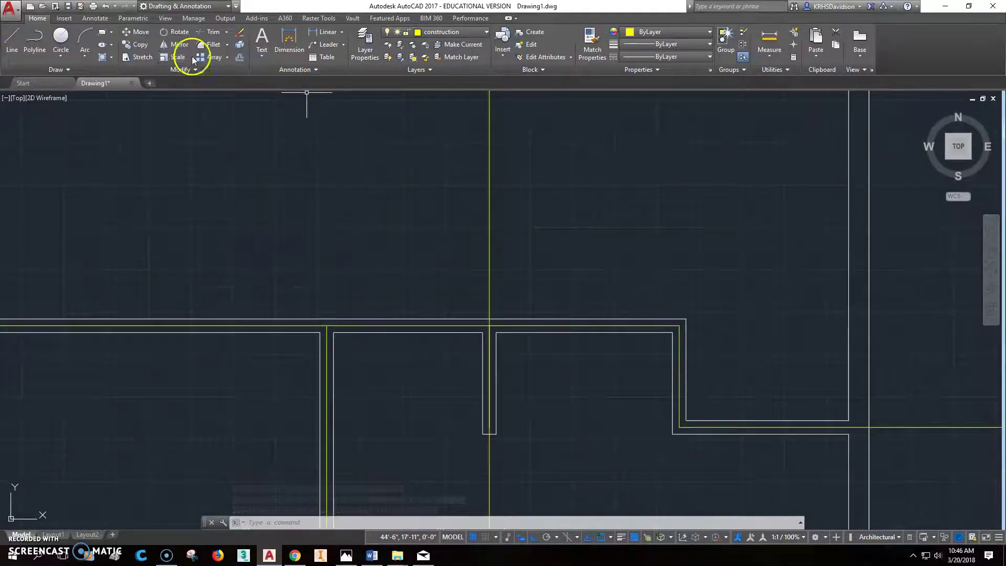
pyautogui.click(138, 45)
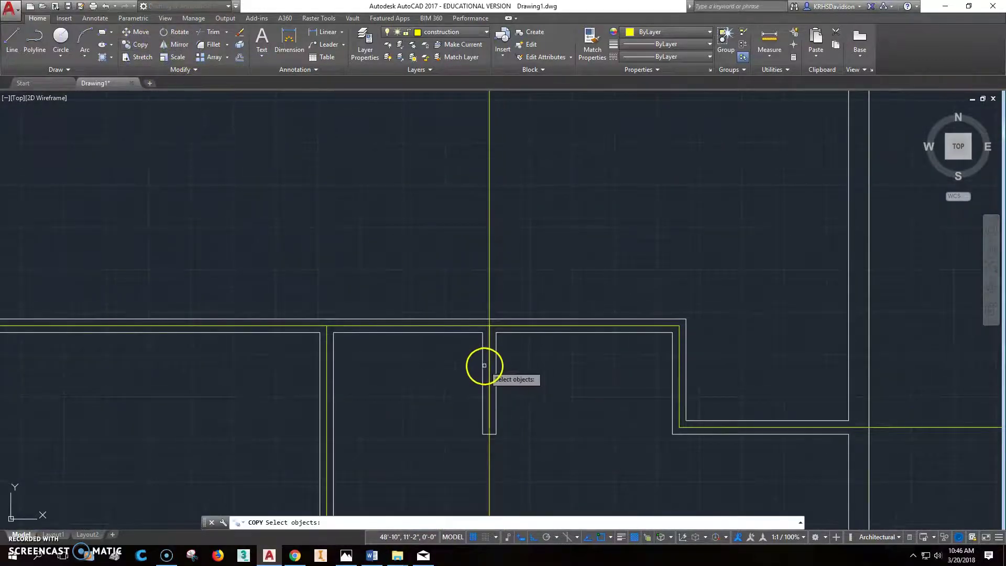
pyautogui.click(484, 368)
pyautogui.click(497, 362)
pyautogui.press('Return')
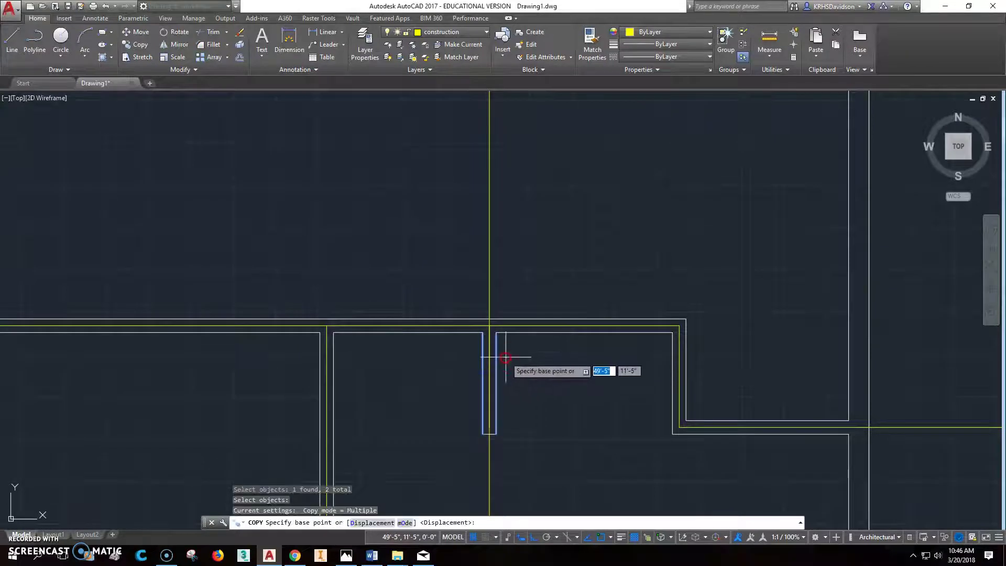
pyautogui.scroll(-2, 500, 347)
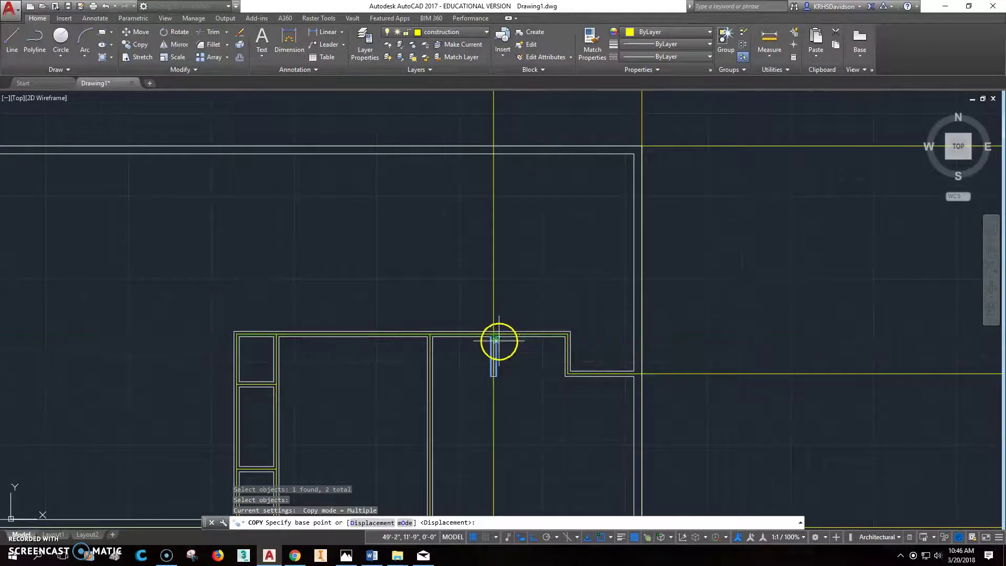
pyautogui.scroll(2, 490, 335)
pyautogui.click(476, 315)
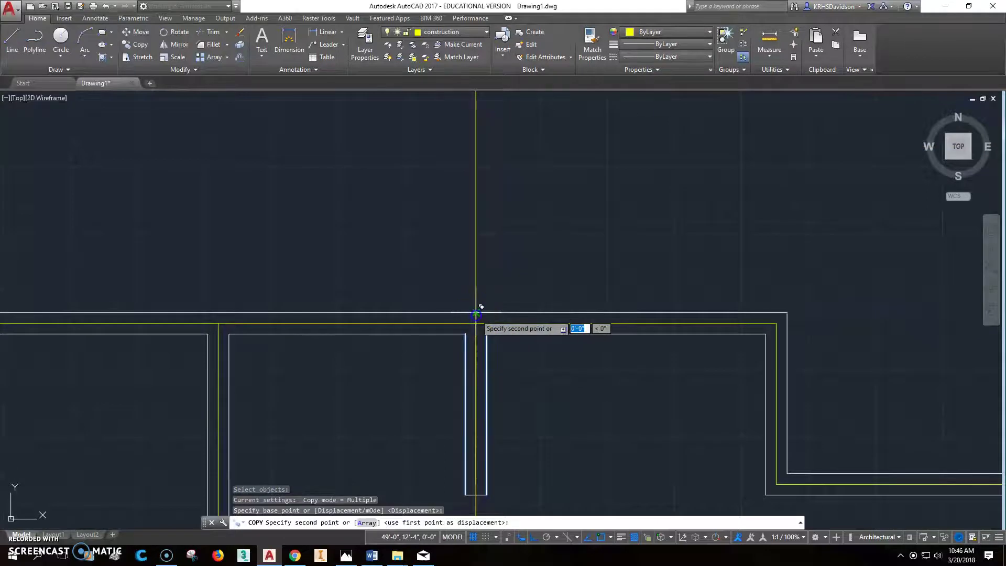
pyautogui.scroll(-3, 478, 310)
pyautogui.scroll(4, 469, 120)
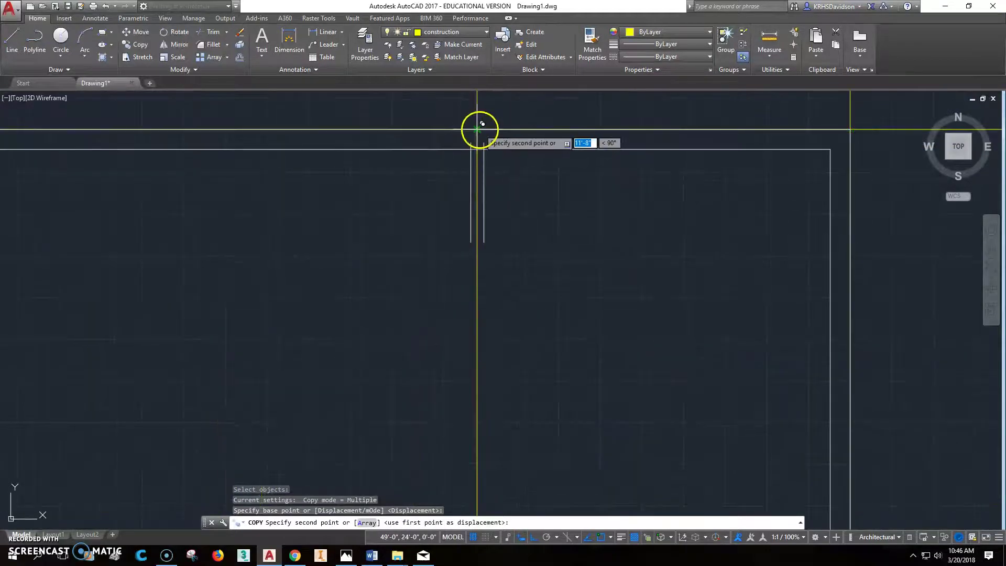
pyautogui.click(480, 134)
pyautogui.press('Escape')
# Trim the copied face lines at the upper exterior wall's inner face, and trim that inner face between them.
pyautogui.scroll(-4, 492, 178)
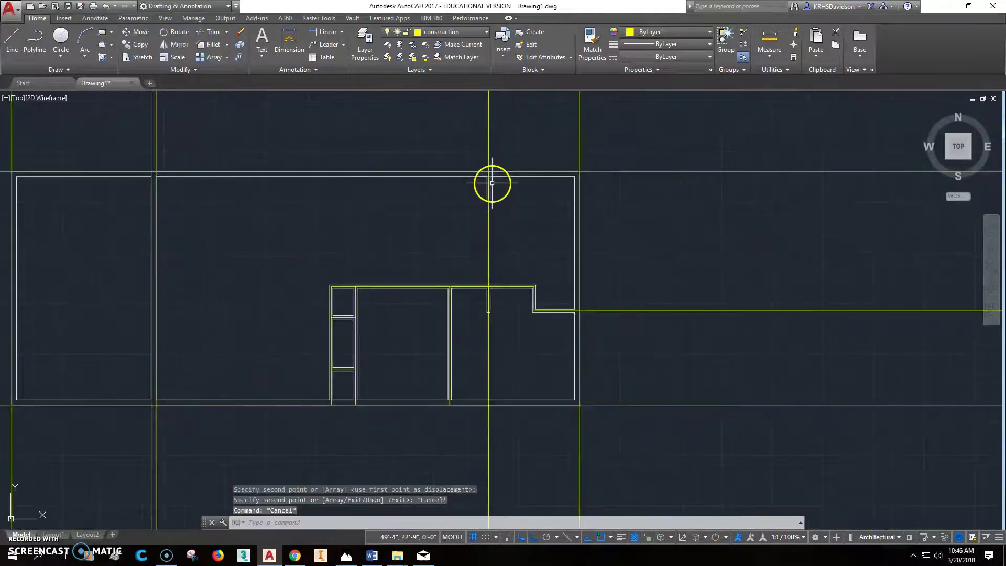
pyautogui.scroll(3, 501, 199)
pyautogui.scroll(2, 495, 208)
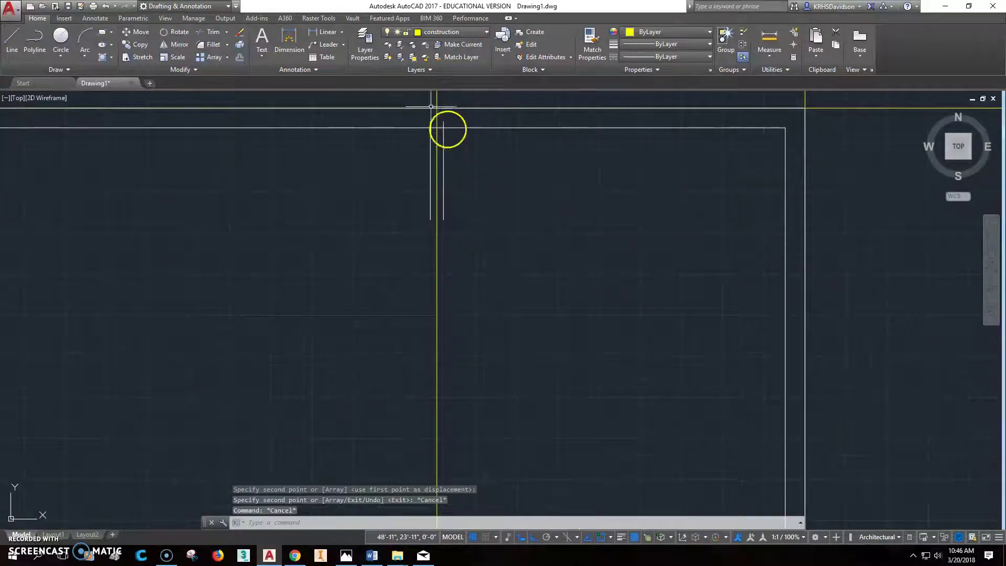
pyautogui.click(214, 32)
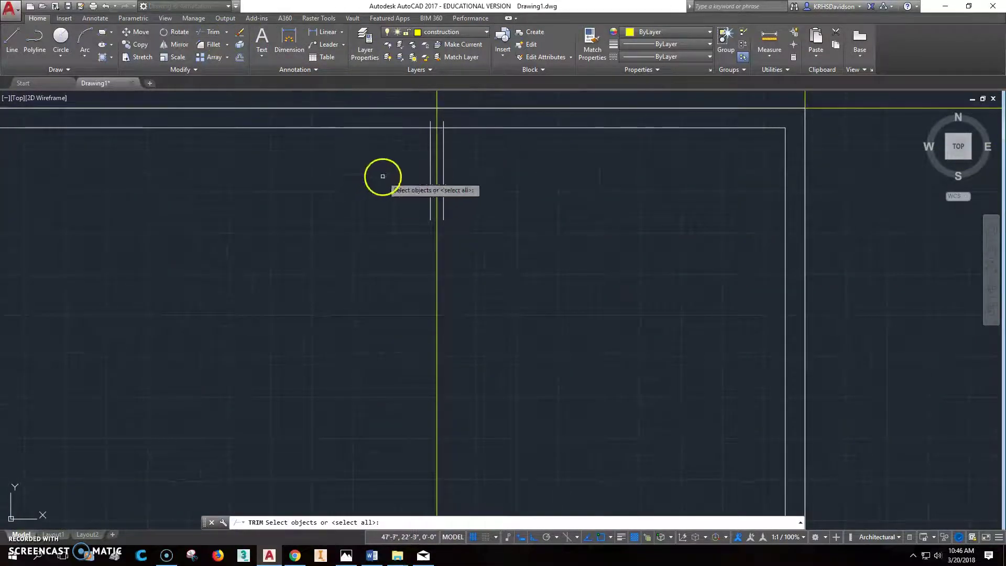
pyautogui.press('Return')
pyautogui.click(430, 124)
pyautogui.click(443, 124)
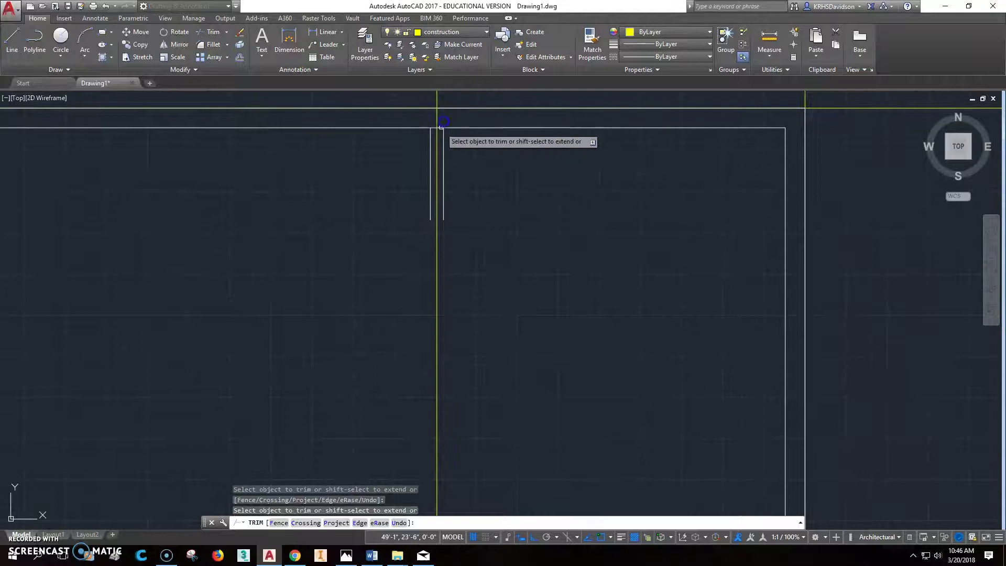
pyautogui.click(437, 128)
pyautogui.press('Escape')
# Stretch both face lines of the new bedroom 3 wall down to just short of the horizontal hall wall.
pyautogui.scroll(-5, 496, 271)
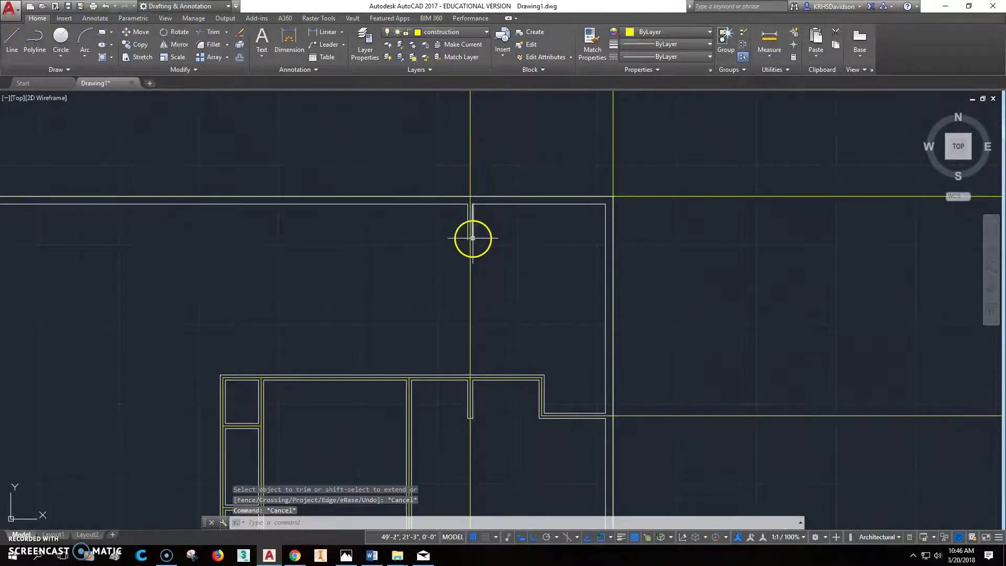
pyautogui.click(473, 238)
pyautogui.click(472, 239)
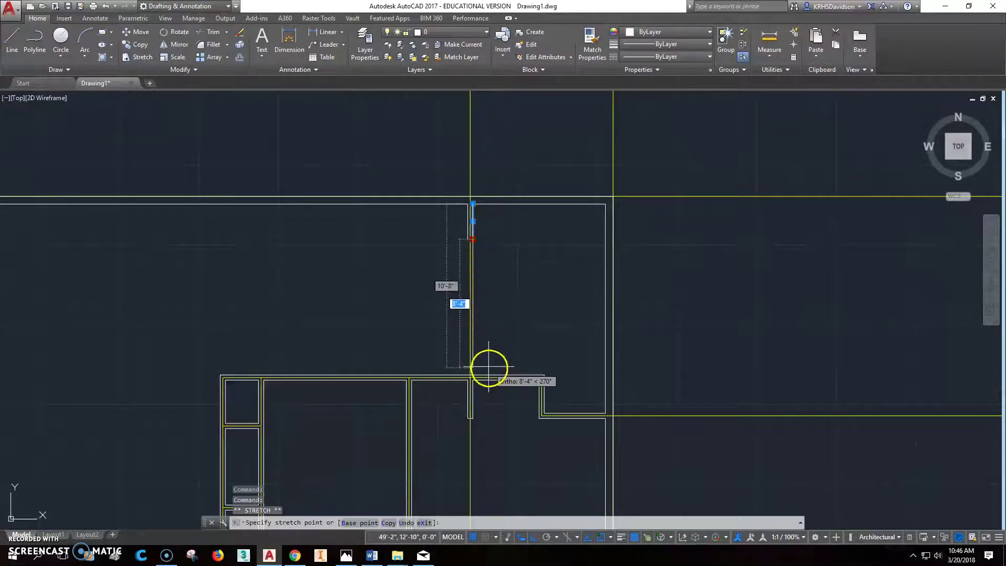
pyautogui.press('Escape')
pyautogui.press('Escape')
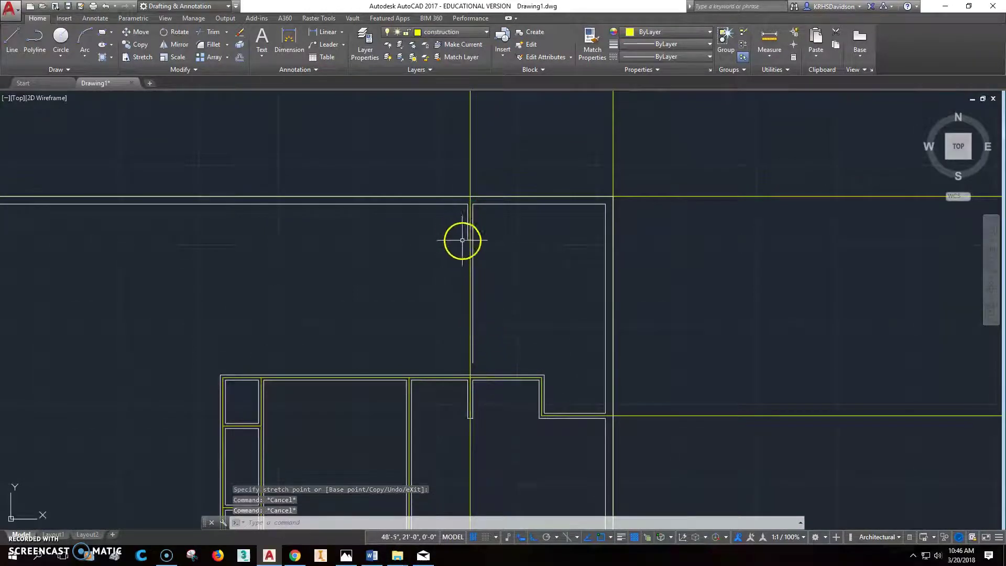
pyautogui.click(467, 235)
pyautogui.click(468, 239)
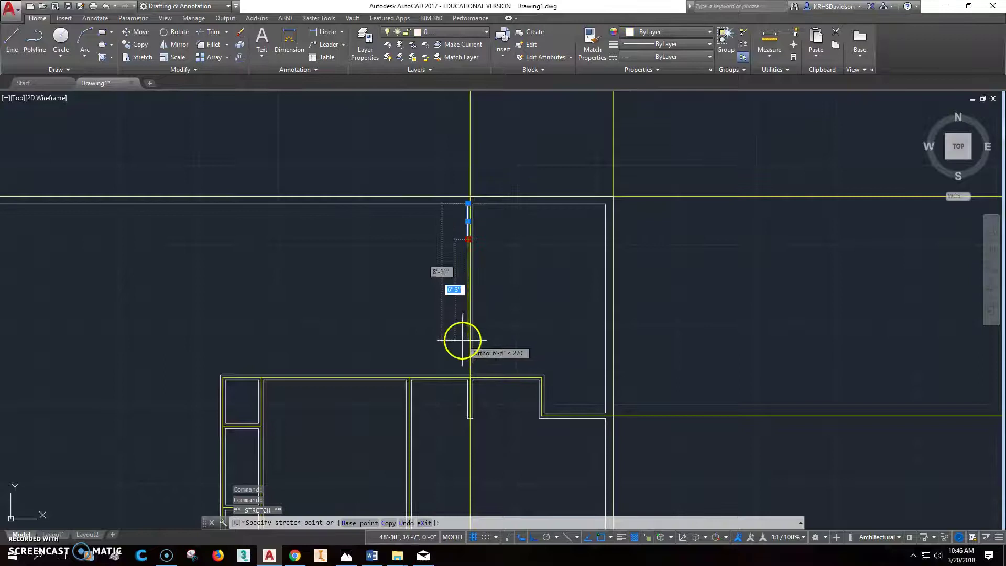
pyautogui.press('Escape')
pyautogui.press('Escape')
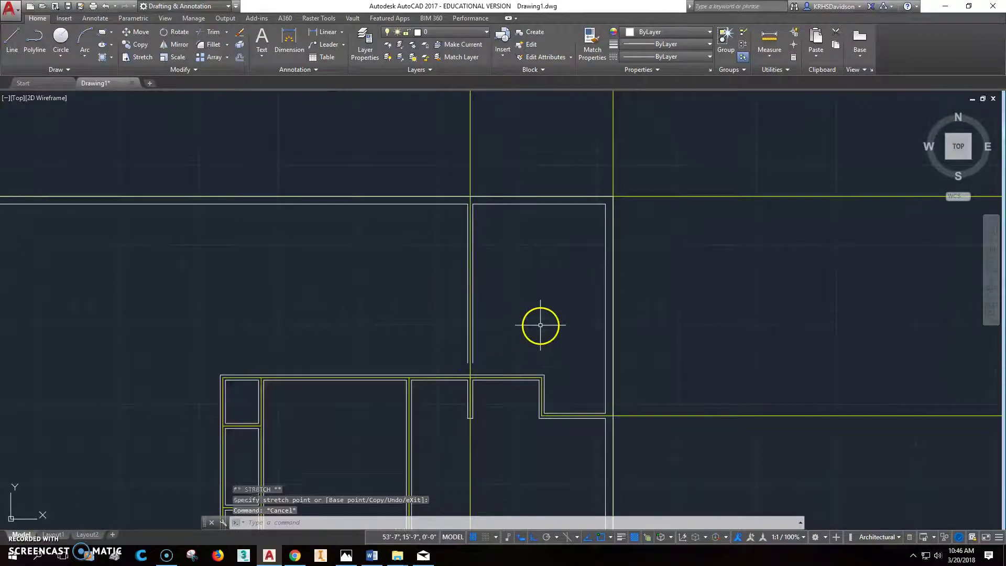
# Check the hall width on the floor plan image and copy the long horizontal hall wall's face lines and centerline 3'2" upward.
pyautogui.moveTo(521, 324); pyautogui.dragTo(552, 236, button='middle')
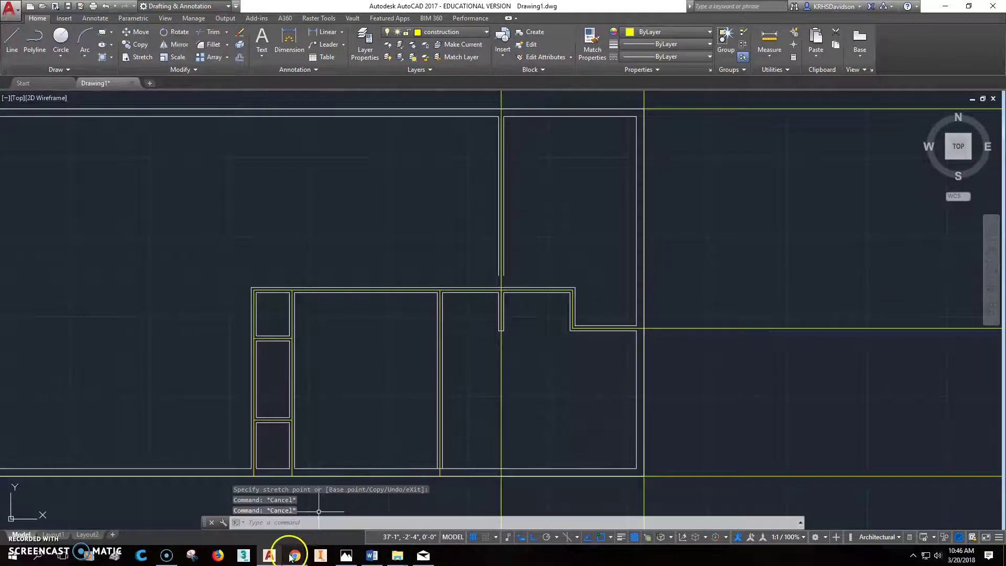
pyautogui.click(348, 556)
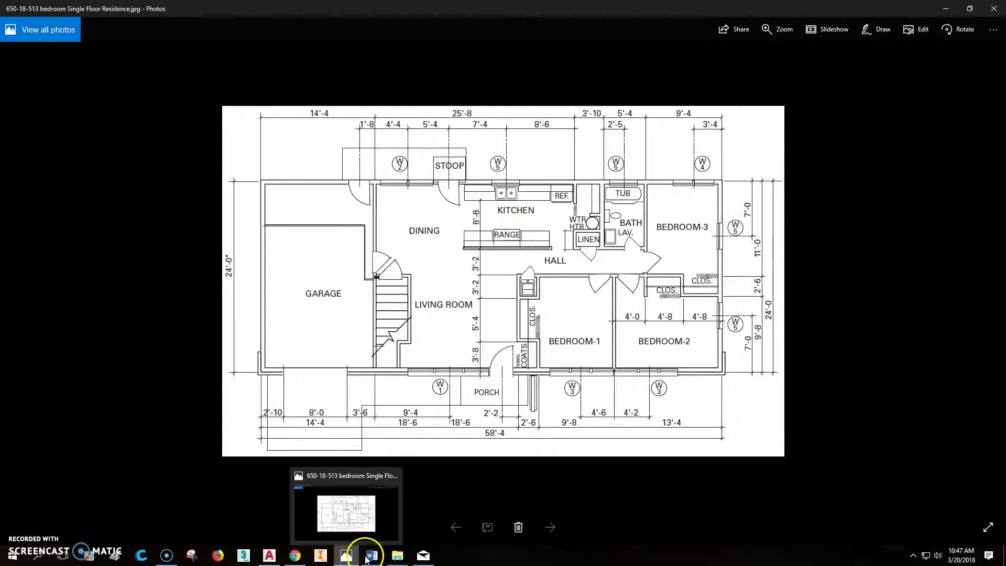
pyautogui.click(268, 557)
pyautogui.moveTo(643, 272); pyautogui.dragTo(650, 293, button='middle')
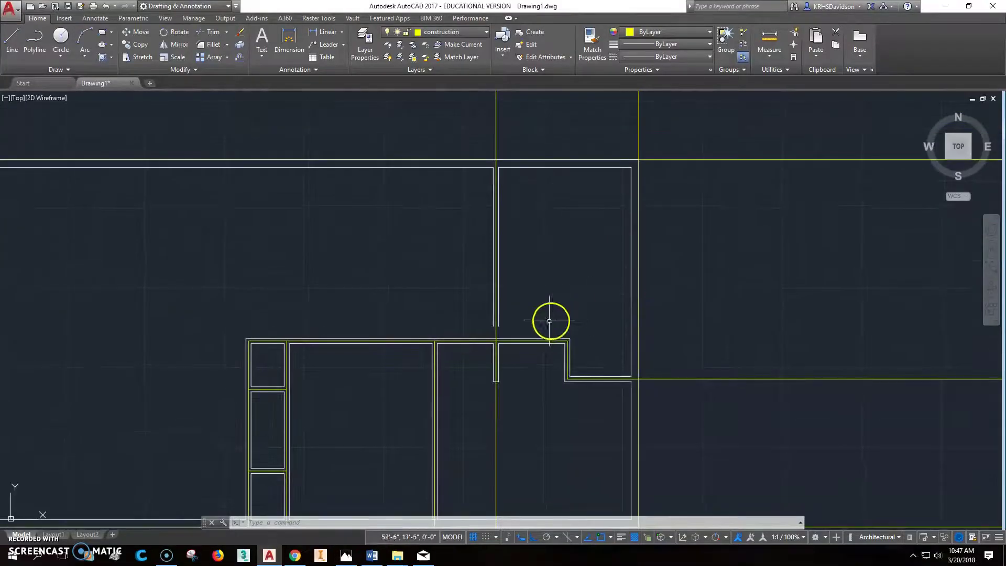
pyautogui.moveTo(501, 371); pyautogui.dragTo(539, 368, button='middle')
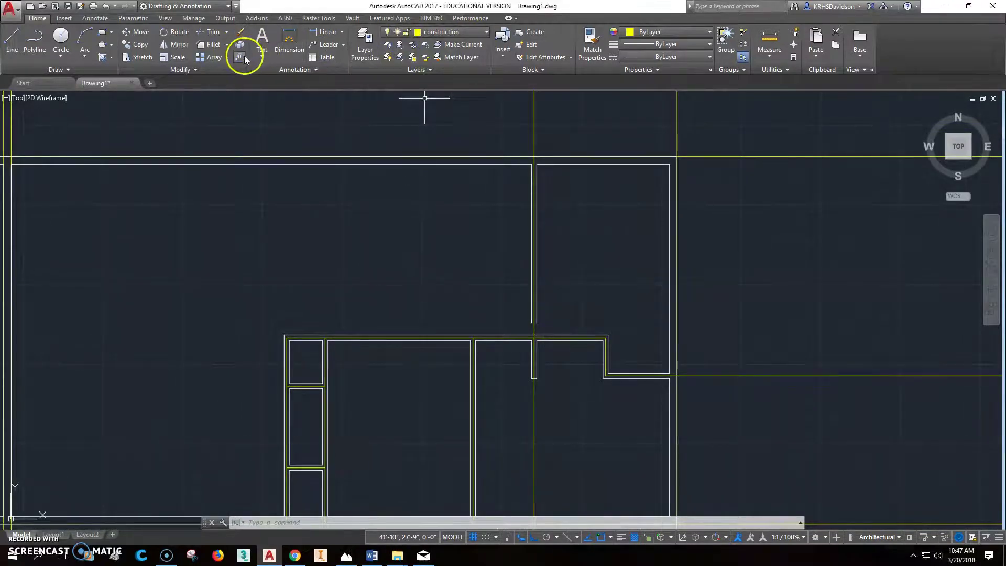
pyautogui.click(139, 45)
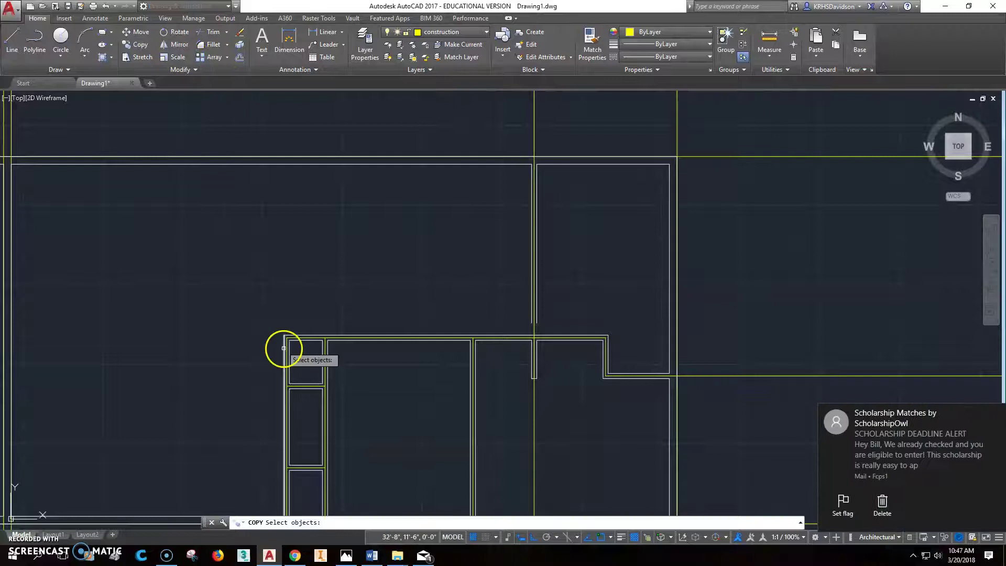
pyautogui.click(267, 303)
pyautogui.click(622, 346)
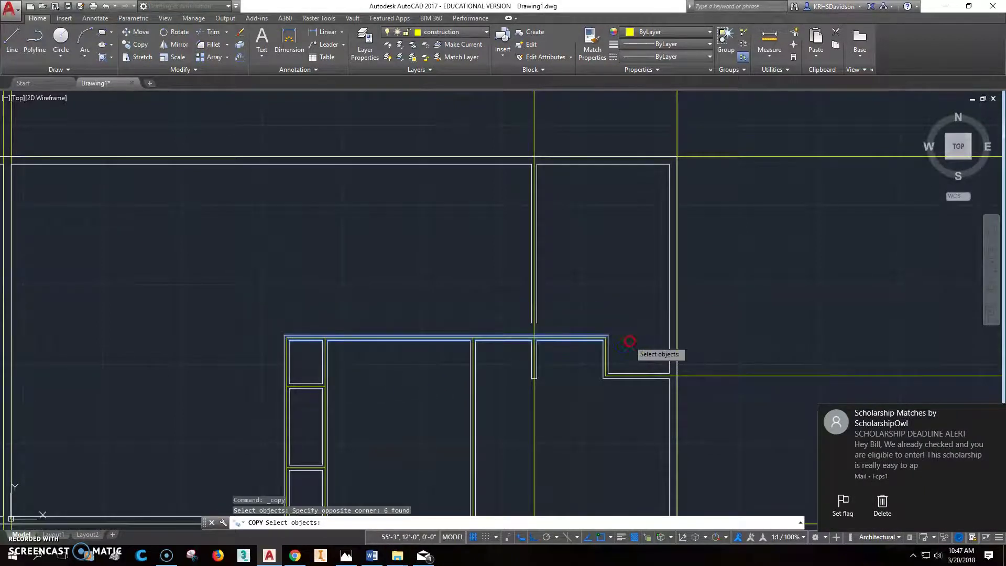
pyautogui.press('Return')
pyautogui.click(635, 338)
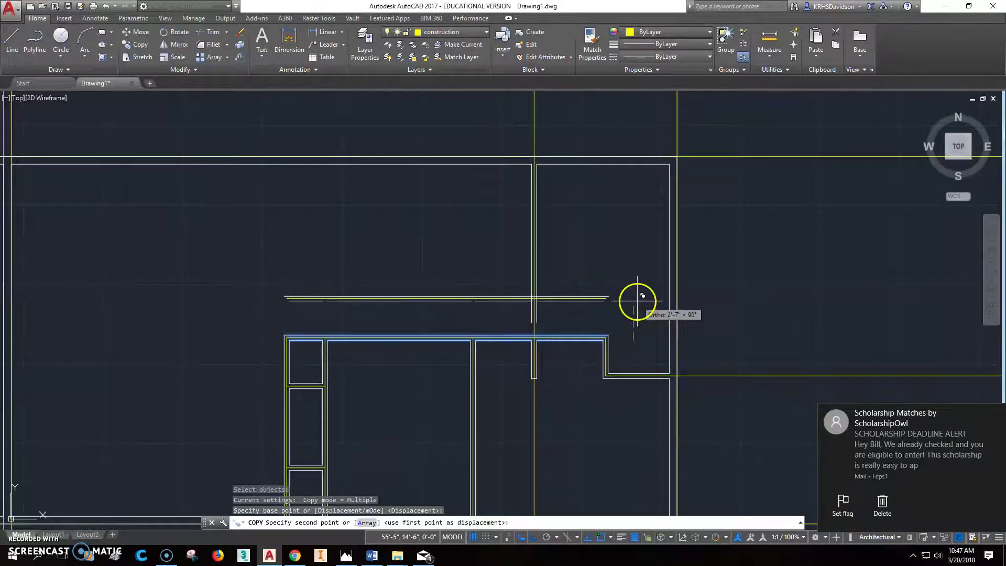
pyautogui.write("3'2")
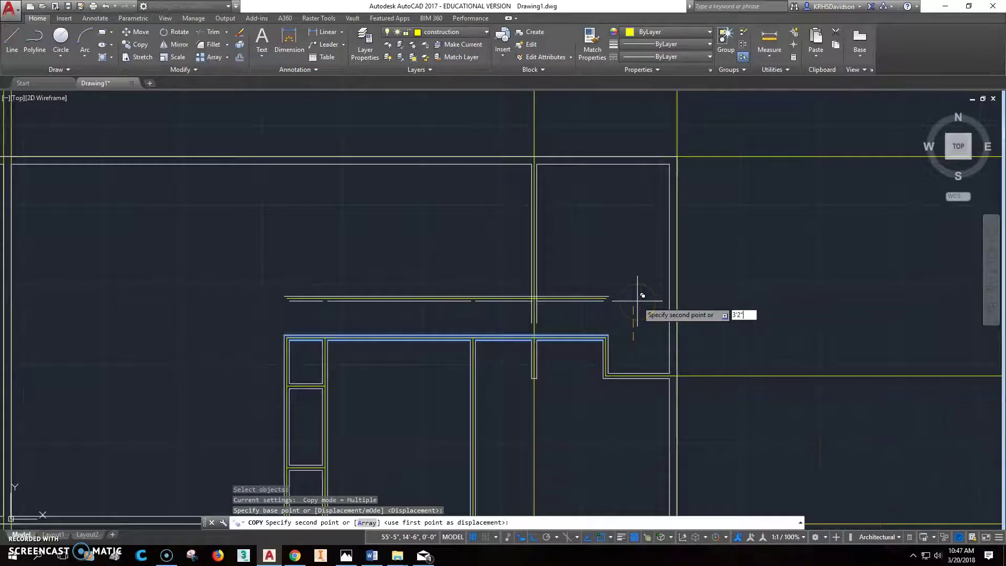
pyautogui.press('Return')
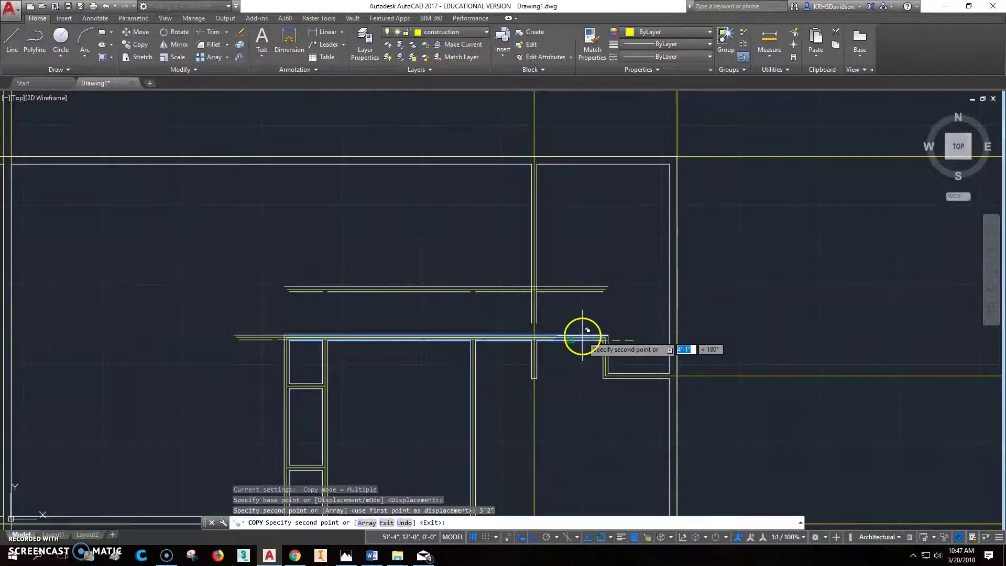
# Trim the copied hall wall's upper face line and centerline where they run past the bedroom 3 wall's left face.
pyautogui.press('Escape')
pyautogui.scroll(5, 548, 303)
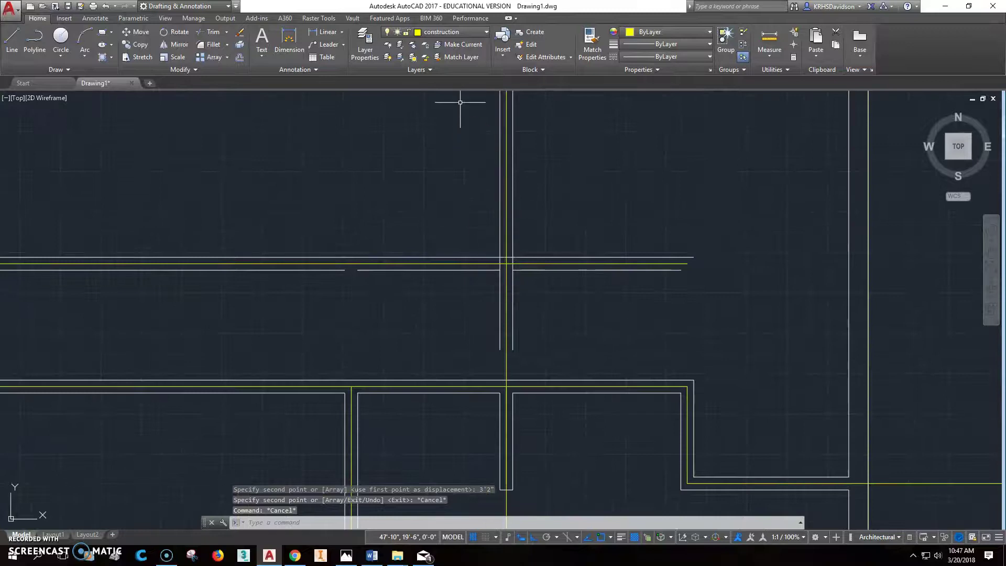
pyautogui.click(214, 34)
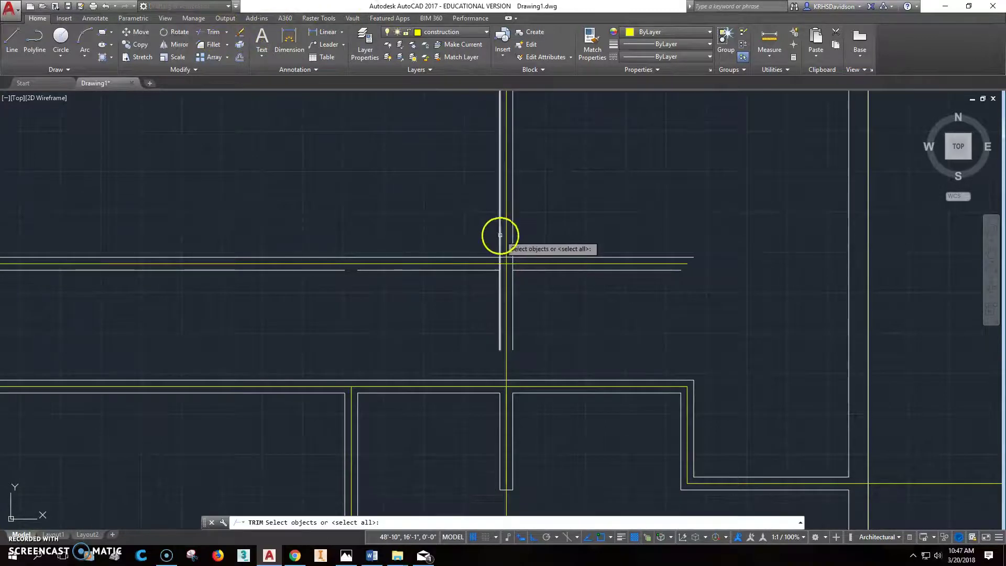
pyautogui.click(500, 234)
pyautogui.press('Return')
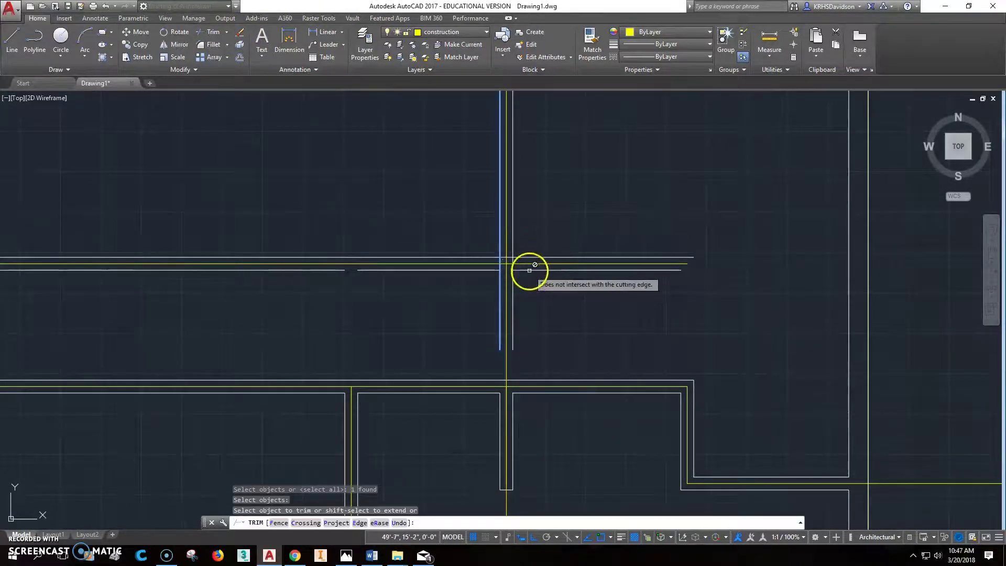
pyautogui.click(534, 257)
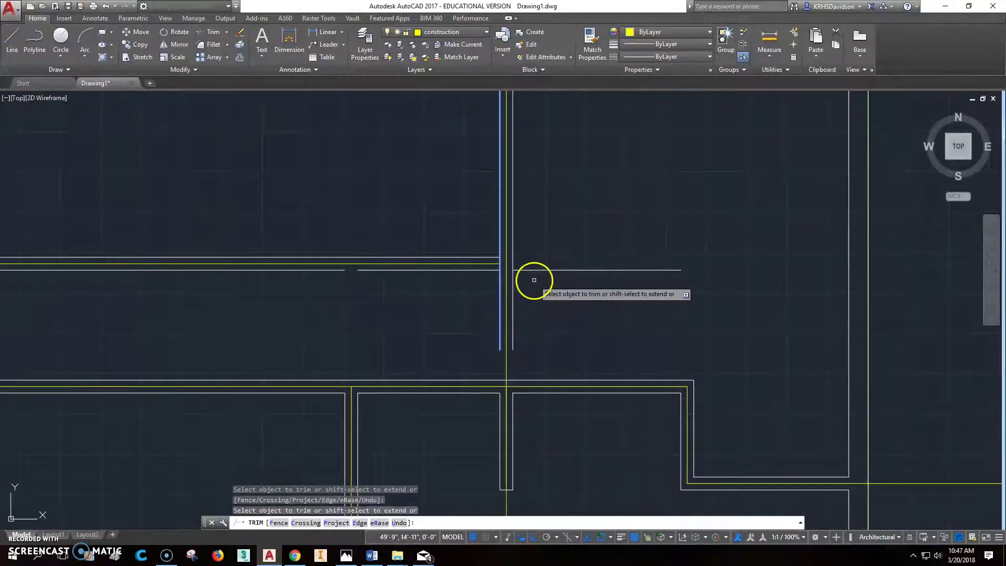
pyautogui.press('Escape')
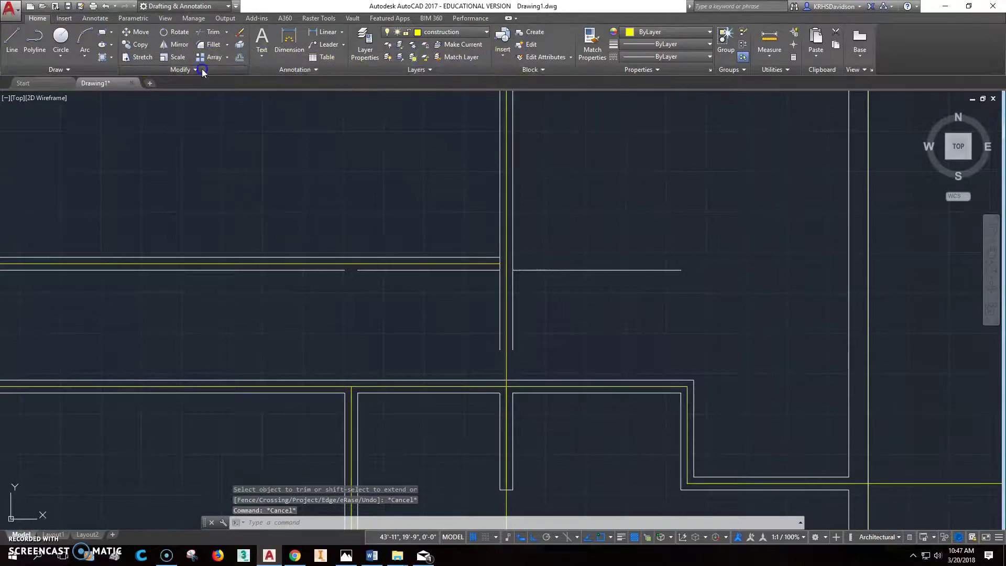
# Erase the leftover lower face segment of the copied hall wall to the right of the bedroom 3 wall.
pyautogui.click(202, 68)
pyautogui.press('Escape')
pyautogui.press('Escape')
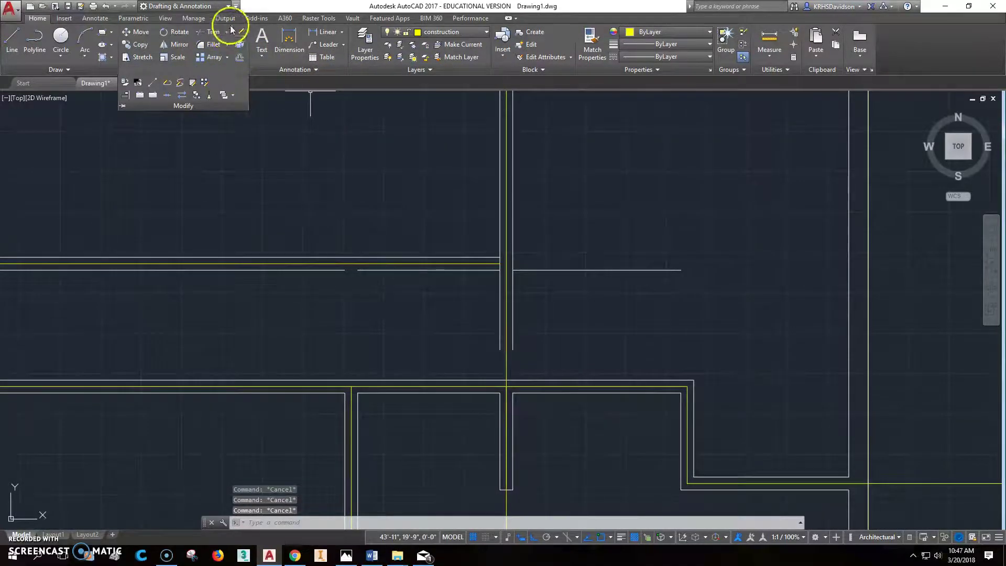
pyautogui.click(241, 33)
pyautogui.click(590, 270)
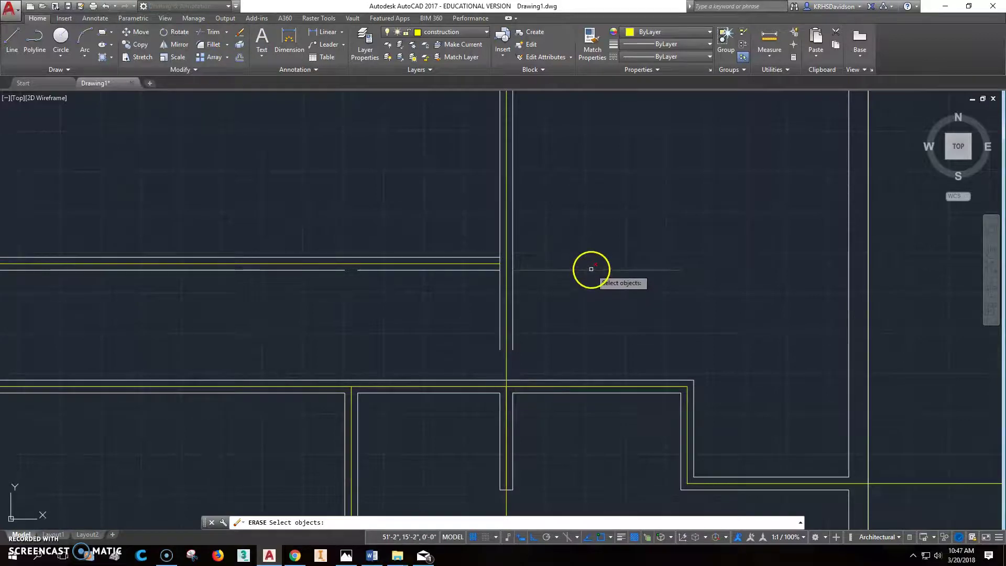
pyautogui.press('Return')
pyautogui.scroll(2, 518, 282)
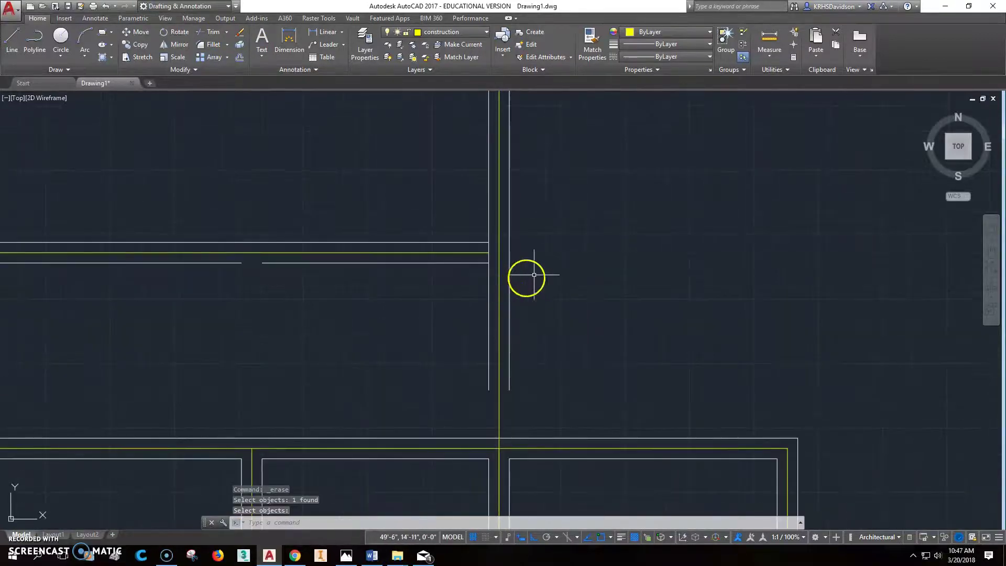
# Fillet the centerlines, inner faces and outer faces of the upper hall wall and bedroom 3 wall into a square corner.
pyautogui.moveTo(534, 274); pyautogui.dragTo(536, 280, button='middle')
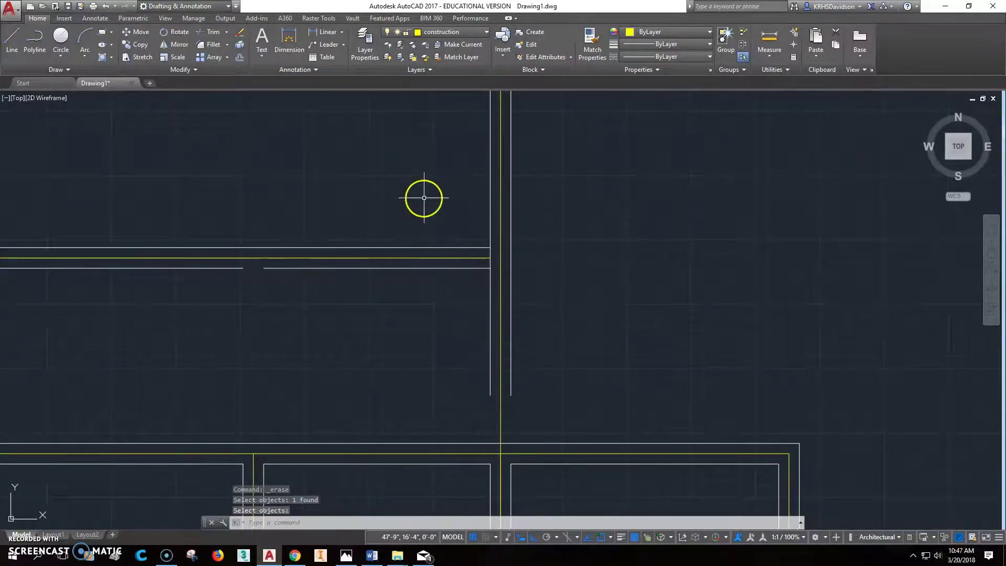
pyautogui.click(212, 44)
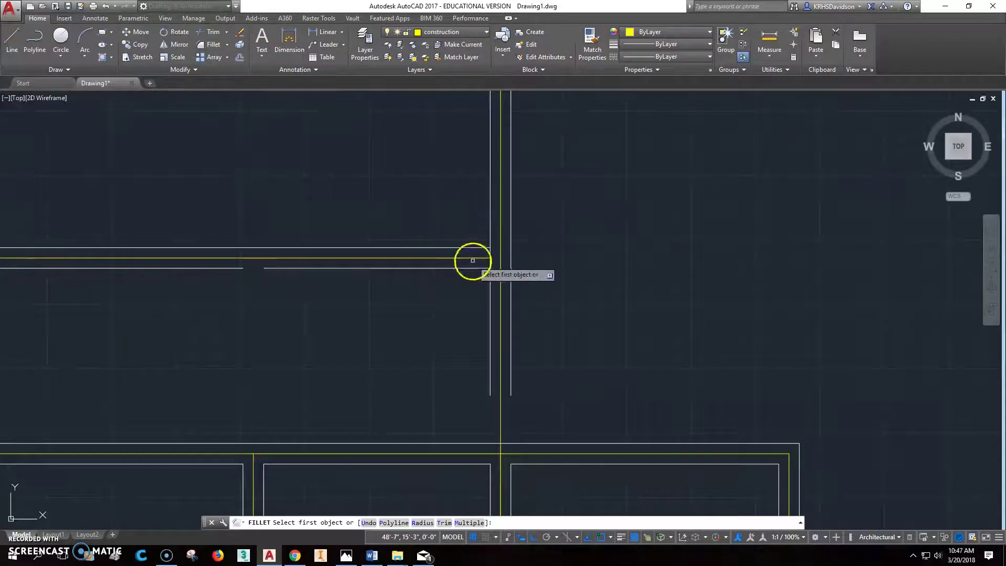
pyautogui.click(471, 258)
pyautogui.click(501, 252)
pyautogui.rightClick(450, 232)
pyautogui.click(470, 236)
pyautogui.click(476, 246)
pyautogui.click(491, 240)
pyautogui.rightClick(478, 281)
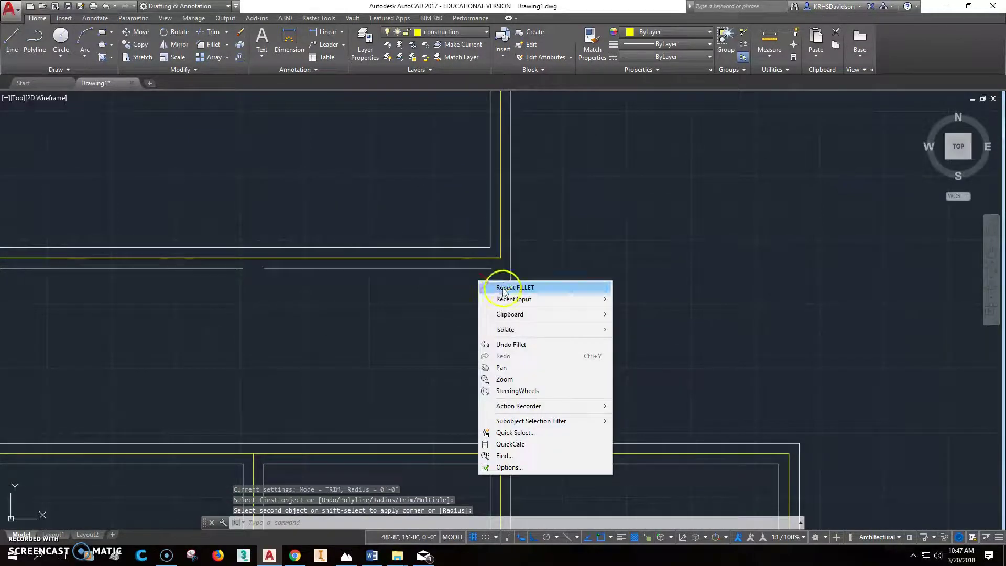
pyautogui.click(495, 286)
pyautogui.click(488, 268)
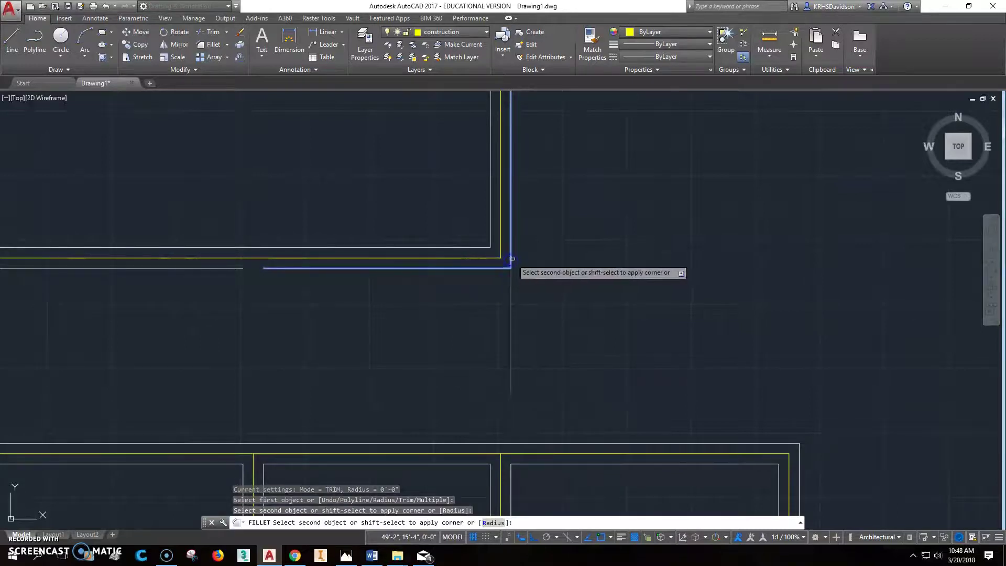
pyautogui.click(510, 260)
pyautogui.press('Escape')
pyautogui.press('Escape')
# Delete the middle and left segments of the upper hall wall's broken lower face line.
pyautogui.moveTo(393, 318); pyautogui.dragTo(581, 304, button='middle')
pyautogui.scroll(-2, 570, 300)
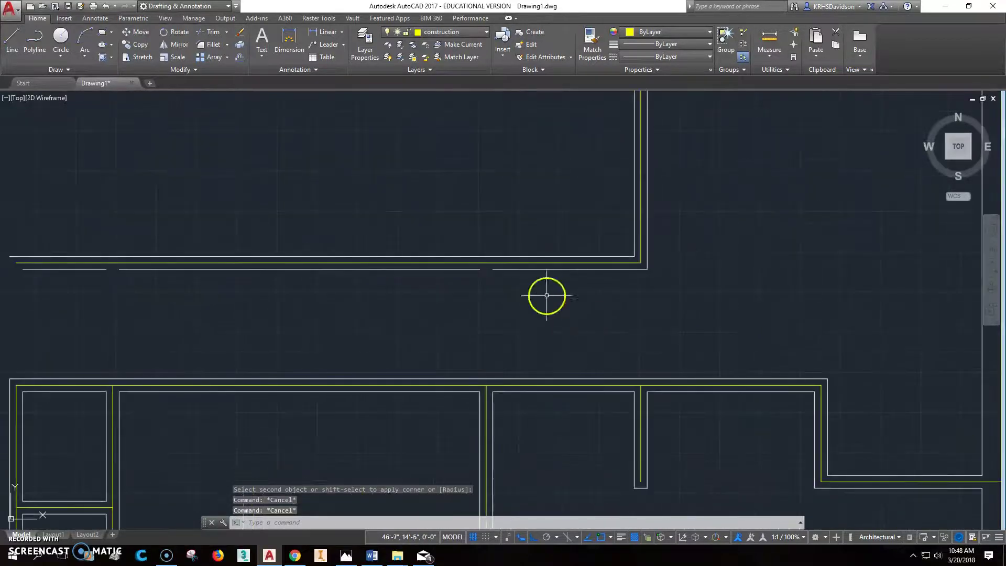
pyautogui.moveTo(160, 276); pyautogui.dragTo(388, 284, button='middle')
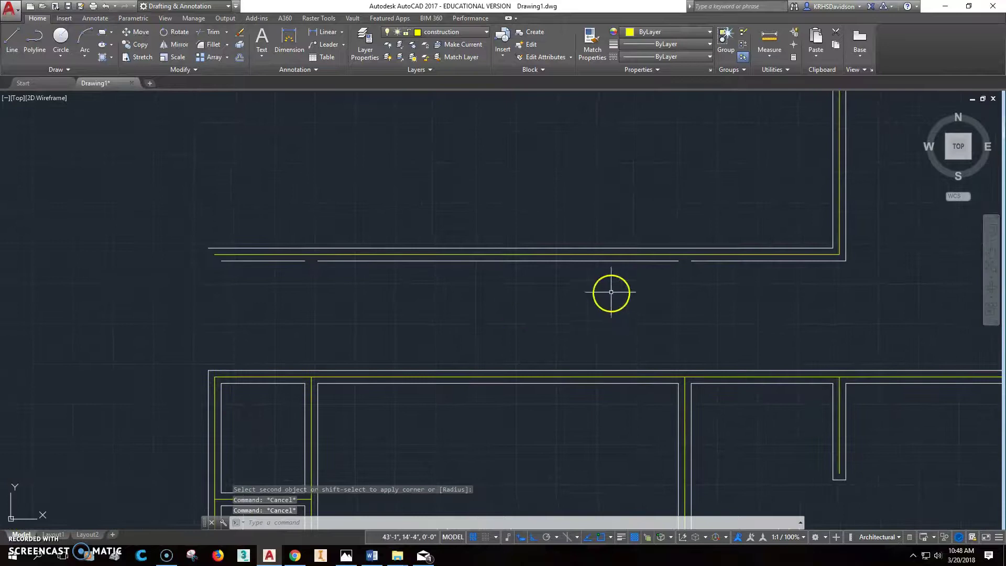
pyautogui.click(617, 261)
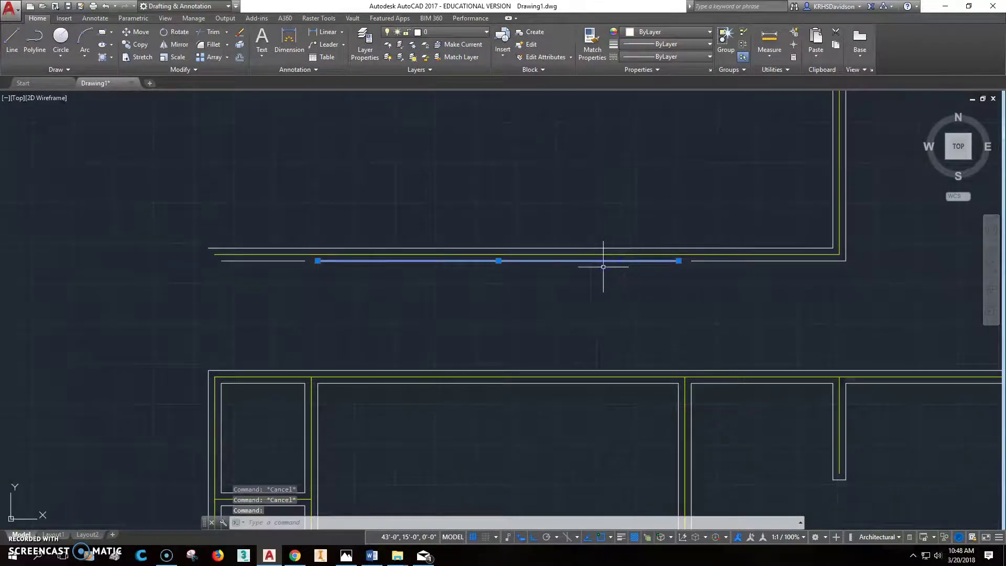
pyautogui.press('Delete')
pyautogui.click(287, 260)
pyautogui.press('Delete')
# Stretch the remaining lower face line of the upper hall wall left to about the wall's left end.
pyautogui.click(688, 264)
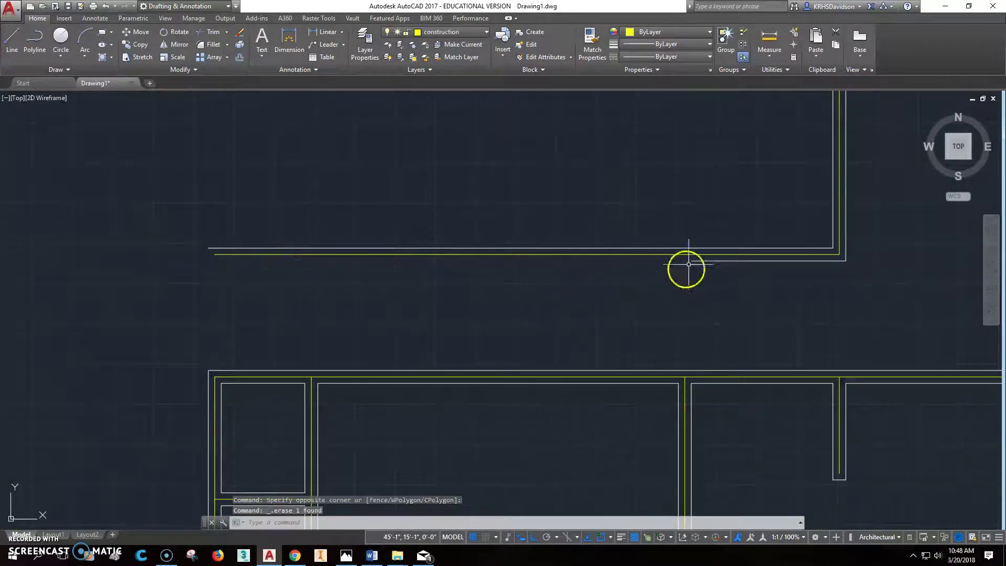
pyautogui.click(699, 261)
pyautogui.click(692, 260)
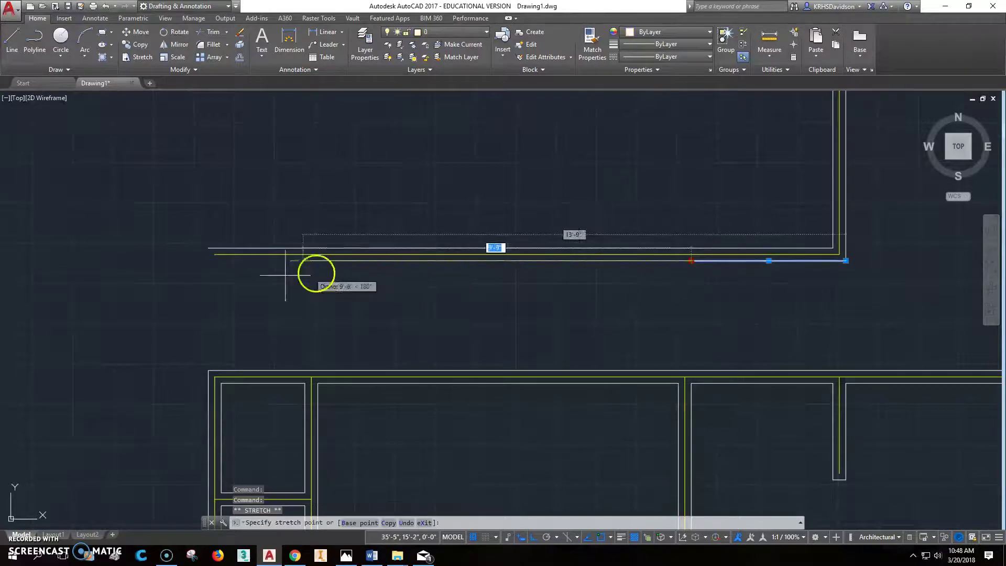
pyautogui.click(210, 261)
pyautogui.press('Escape')
pyautogui.press('Escape')
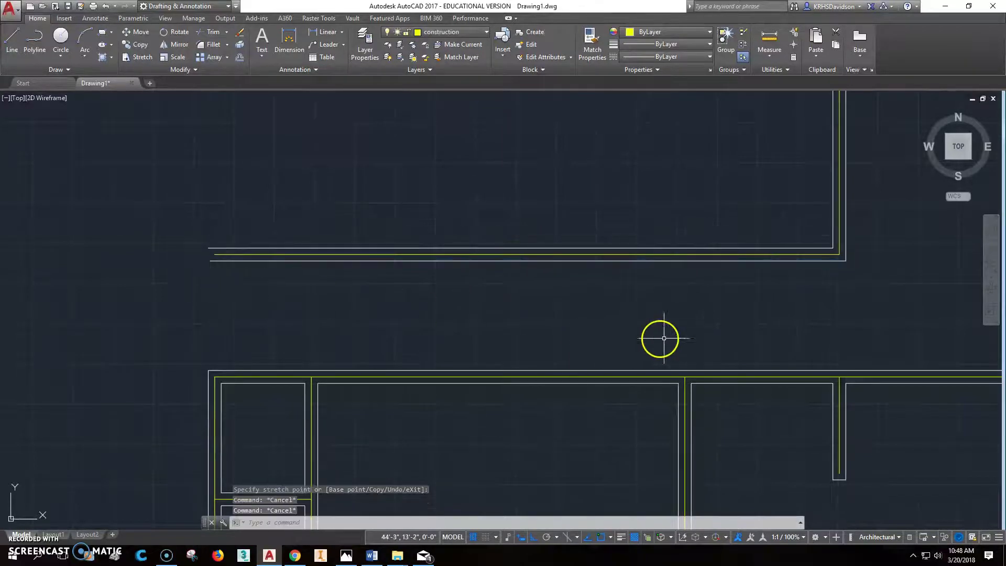
# Check the bath width on the floor plan image, then return to the drawing.
pyautogui.scroll(-3, 678, 330)
pyautogui.moveTo(782, 342)
pyautogui.mouseDown(button='middle')
pyautogui.moveTo(587, 360)
pyautogui.moveTo(570, 341)
pyautogui.mouseUp(button='middle')
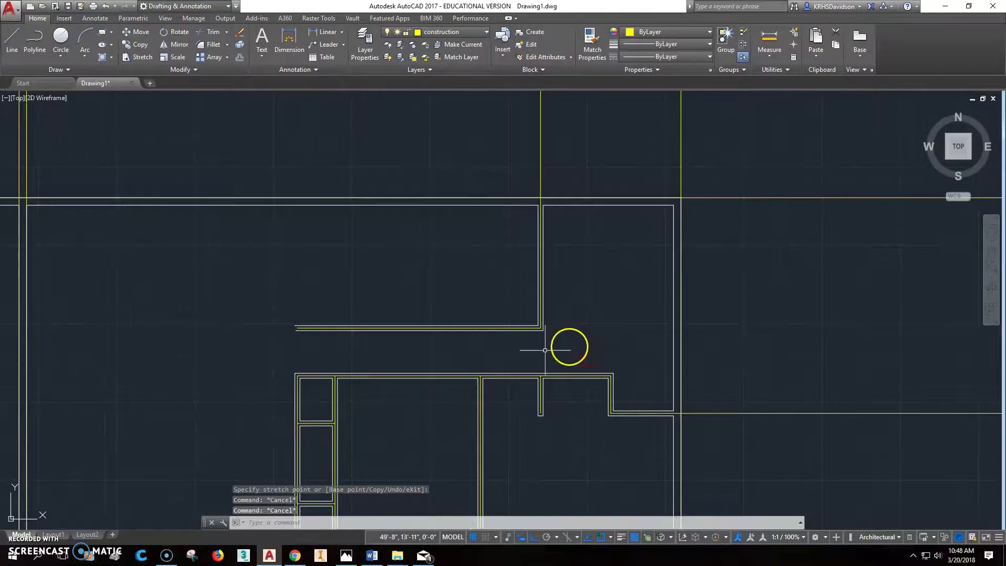
pyautogui.moveTo(530, 313); pyautogui.dragTo(494, 429, button='middle')
pyautogui.click(347, 556)
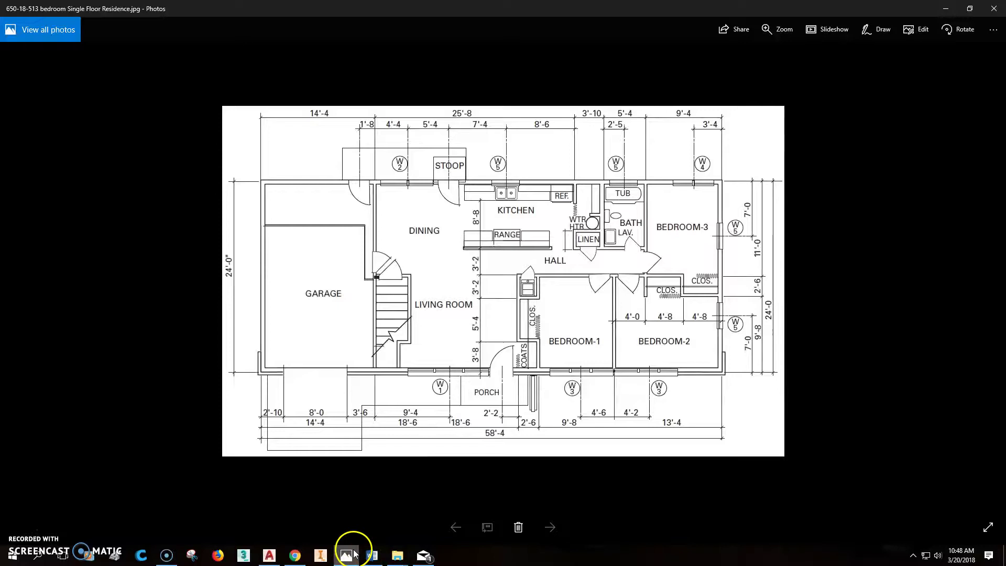
pyautogui.moveTo(349, 551)
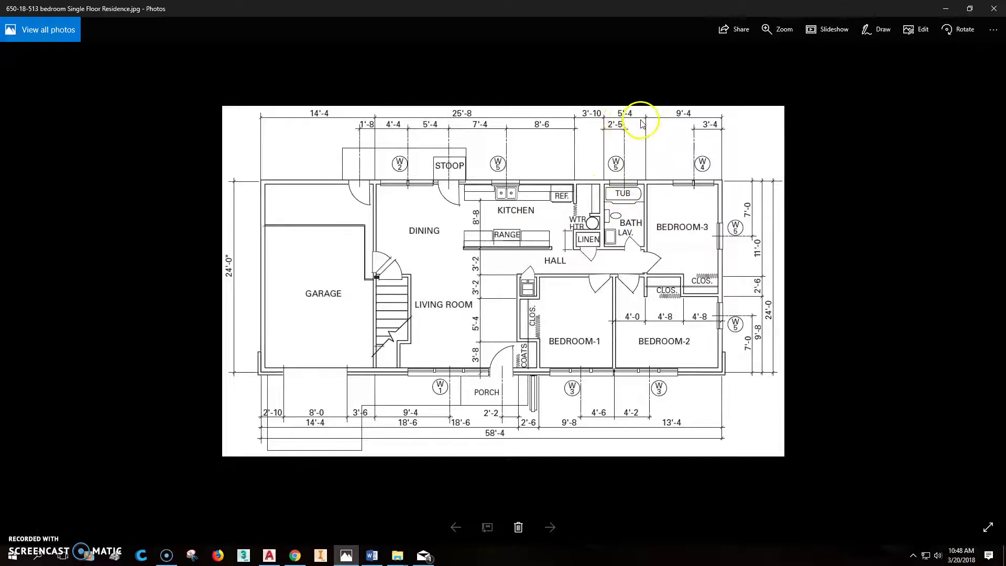
pyautogui.click(268, 556)
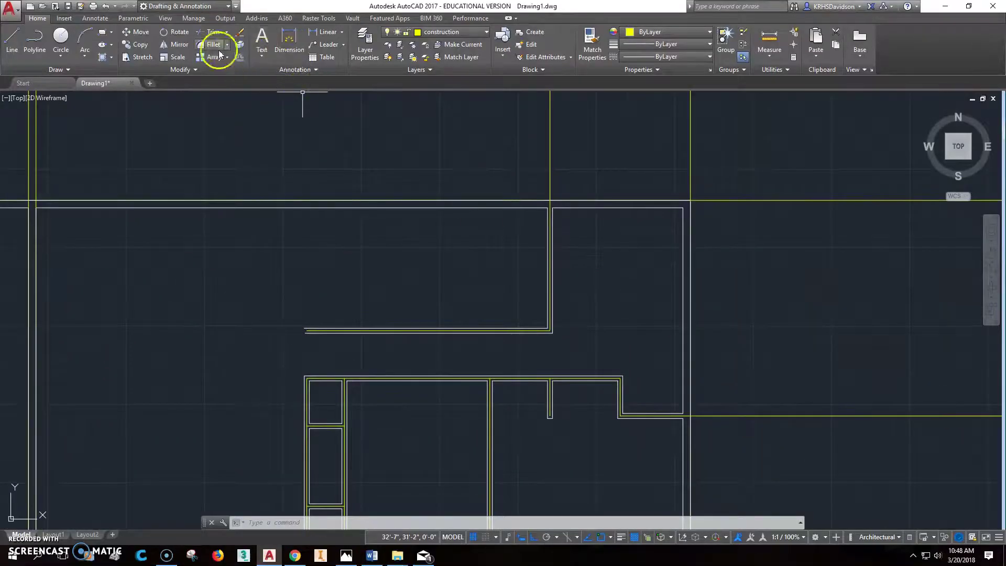
pyautogui.click(145, 49)
pyautogui.click(508, 180)
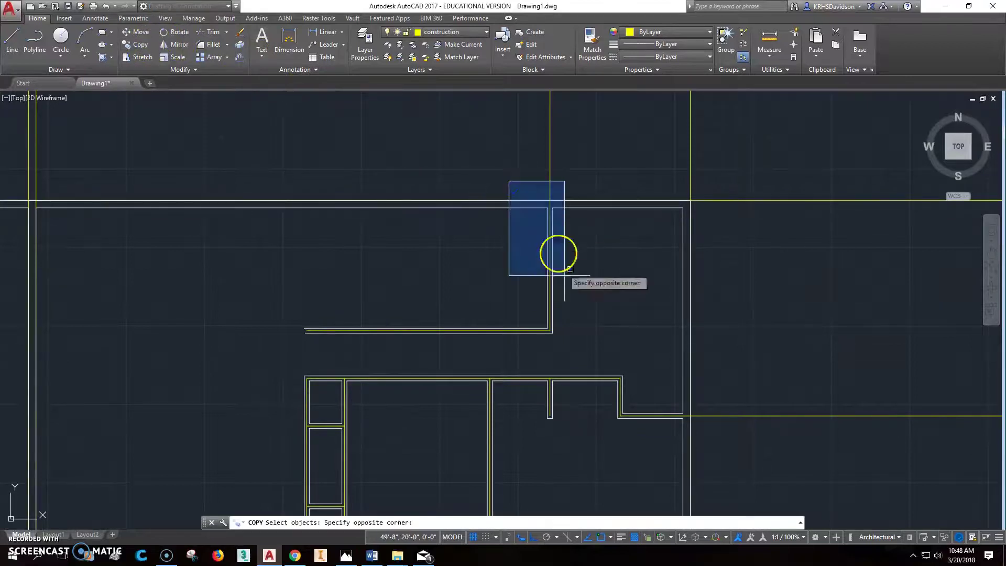
pyautogui.click(580, 339)
pyautogui.press('Escape')
pyautogui.press('Escape')
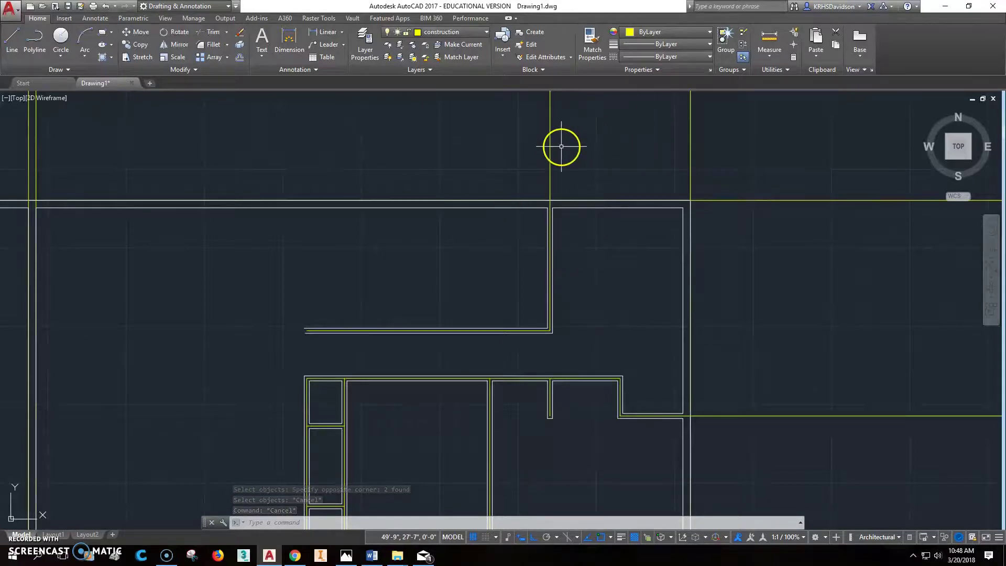
# Copy the bedroom 3 wall's two face lines and centerline 5'4" to the left for the other bath wall.
pyautogui.click(144, 47)
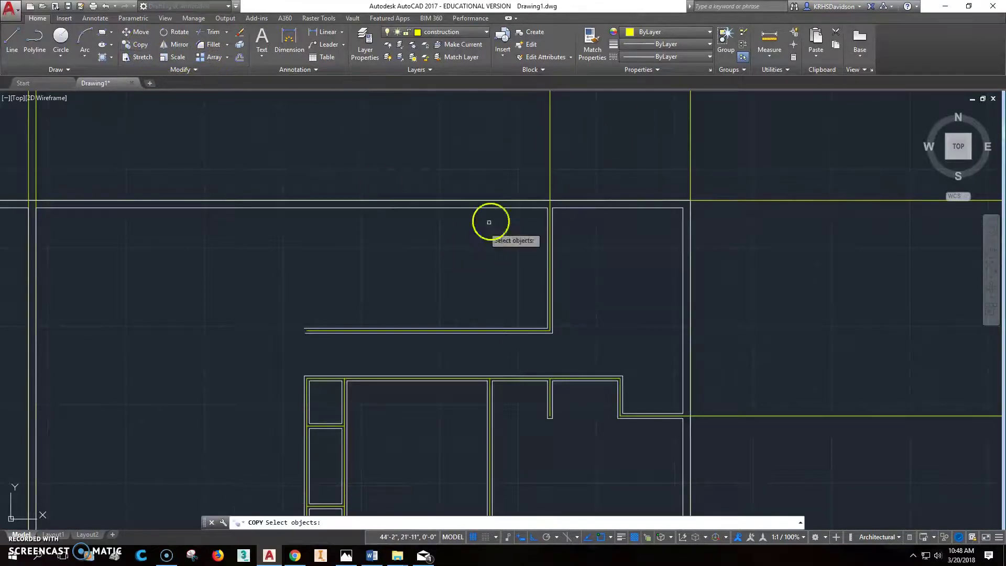
pyautogui.click(528, 180)
pyautogui.click(578, 341)
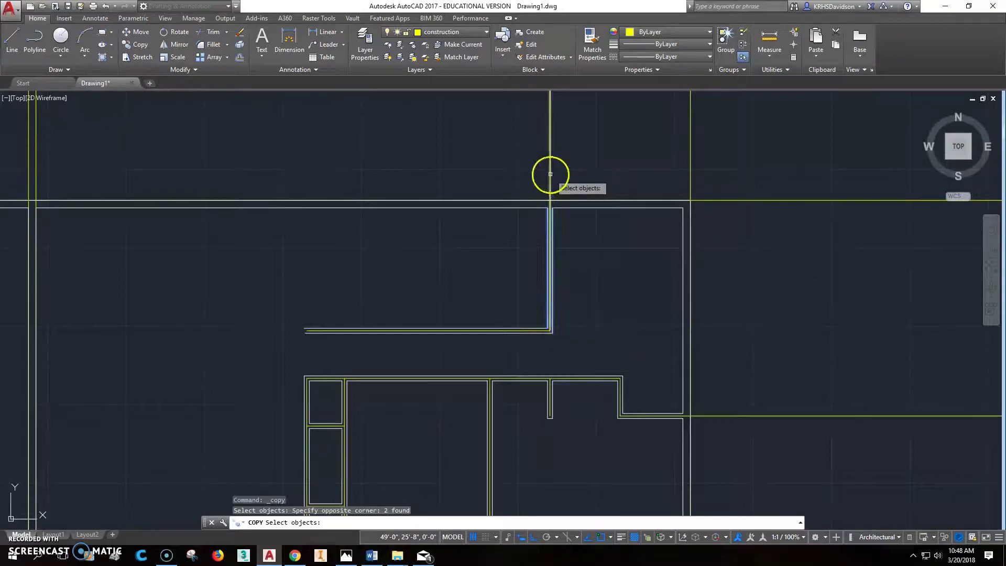
pyautogui.press('Return')
pyautogui.click(526, 169)
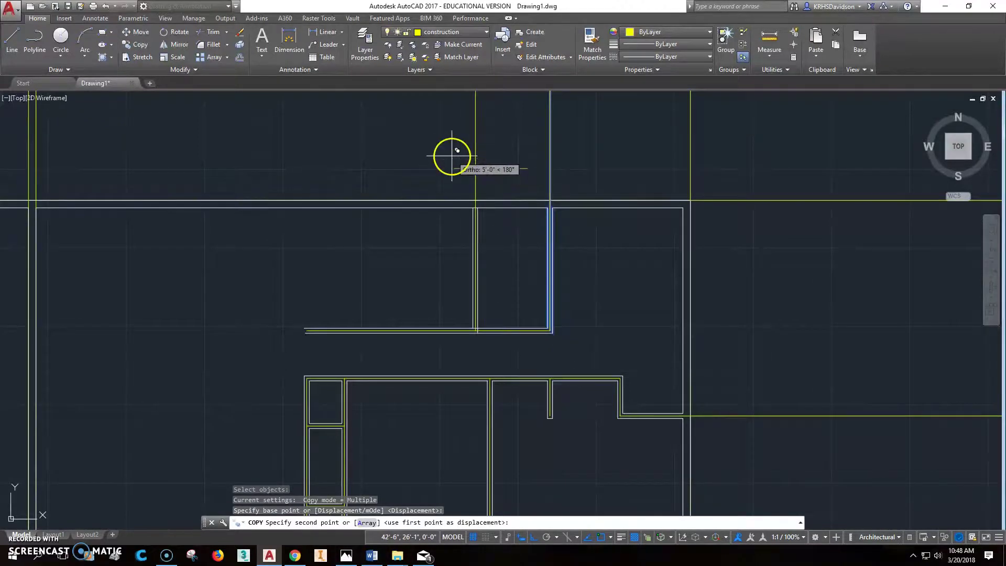
pyautogui.write("5'4")
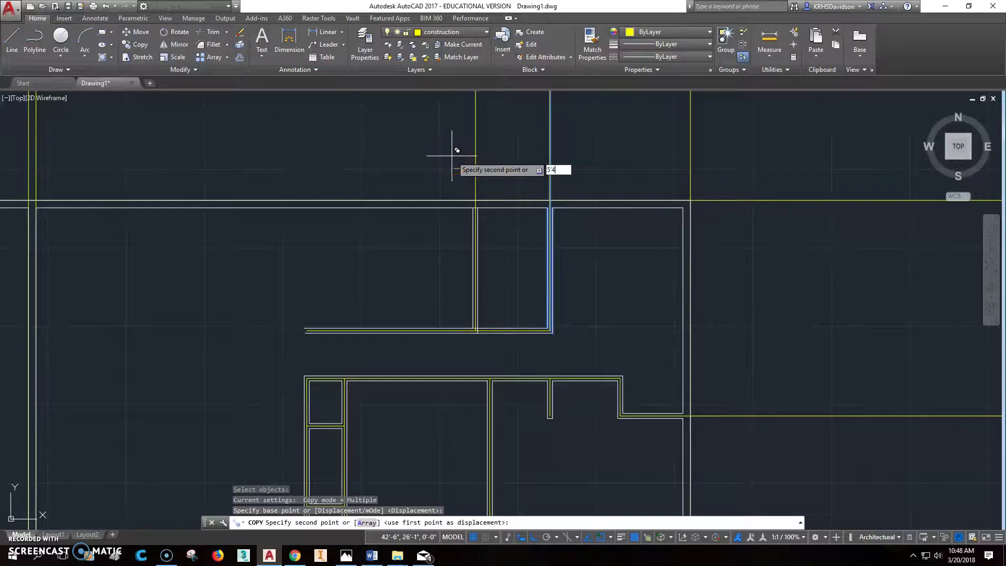
pyautogui.press('Return')
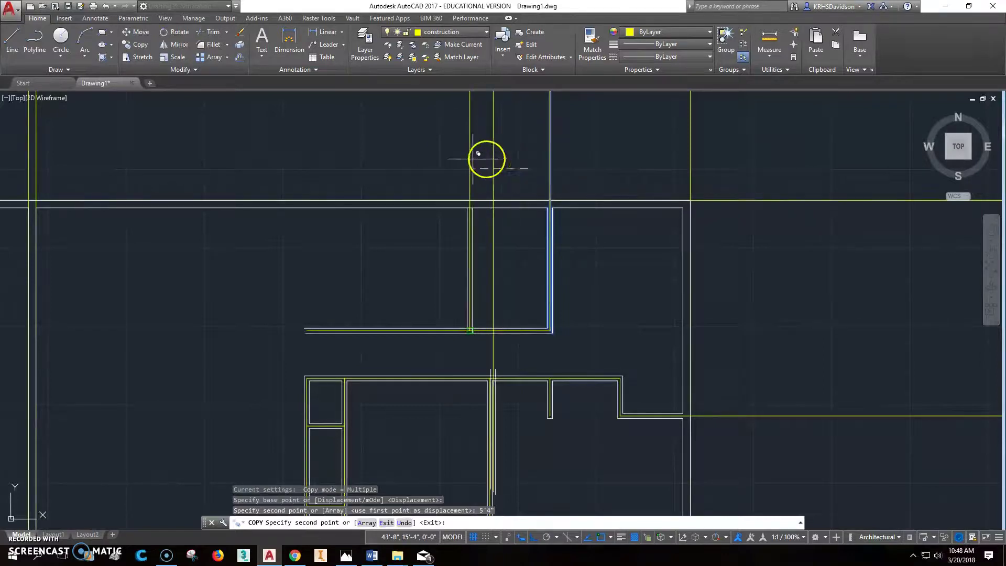
pyautogui.press('Escape')
# Trim both bath wall centerlines where they extend above the upper exterior wall's outer line.
pyautogui.moveTo(517, 213)
pyautogui.mouseDown(button='middle')
pyautogui.moveTo(526, 253)
pyautogui.moveTo(571, 259)
pyautogui.mouseUp(button='middle')
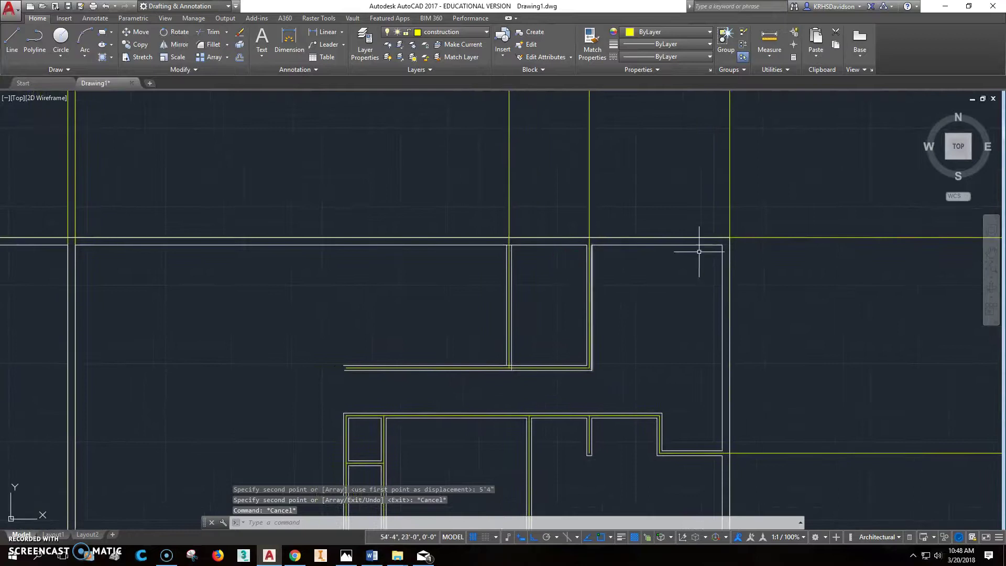
pyautogui.click(219, 32)
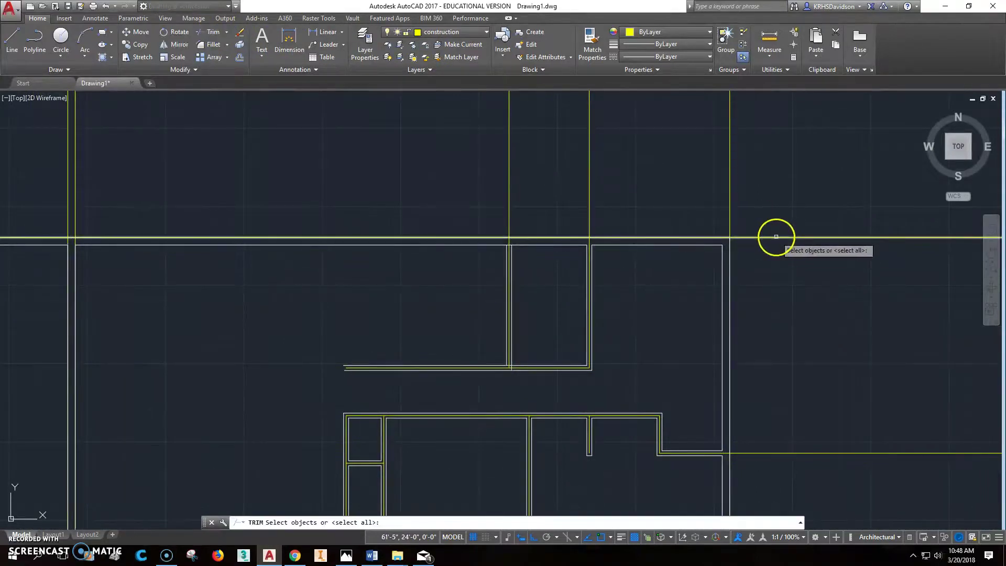
pyautogui.click(776, 237)
pyautogui.press('Return')
pyautogui.click(590, 210)
pyautogui.click(510, 214)
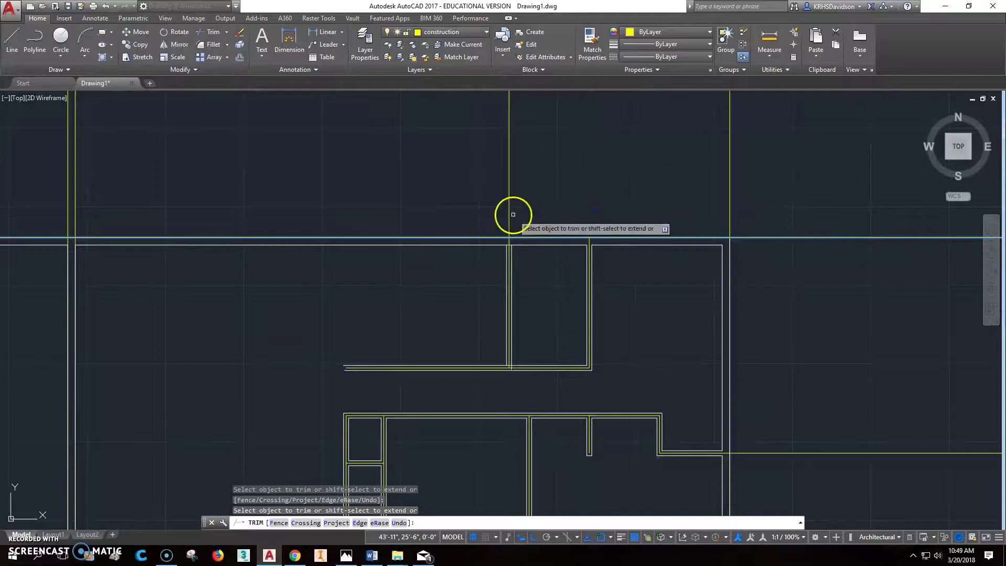
pyautogui.press('Escape')
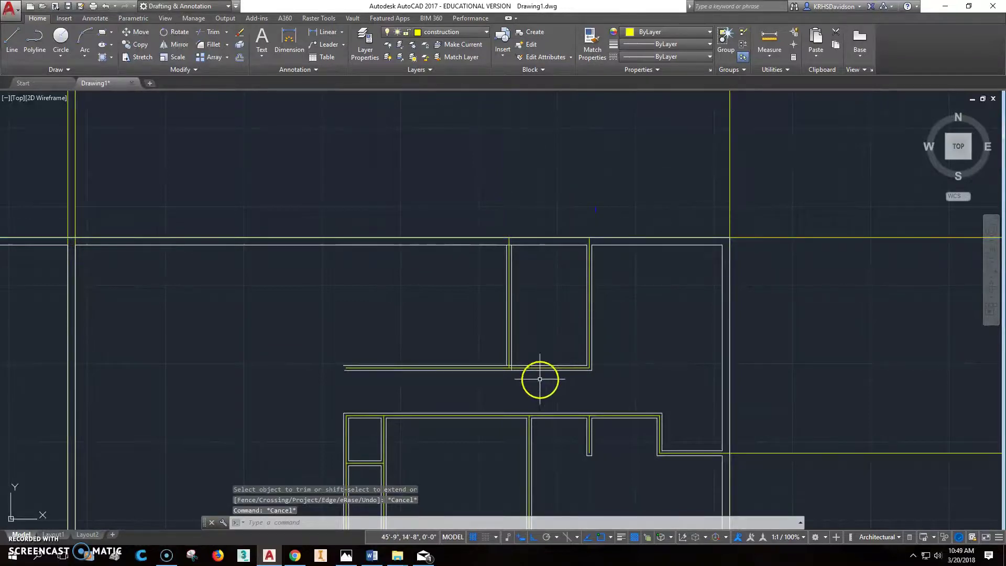
# Try to trim the upper hall wall's upper face line beside the left bath wall, using all objects as cutting edges, and undo it.
pyautogui.moveTo(524, 380); pyautogui.dragTo(585, 321, button='middle')
pyautogui.scroll(10, 577, 310)
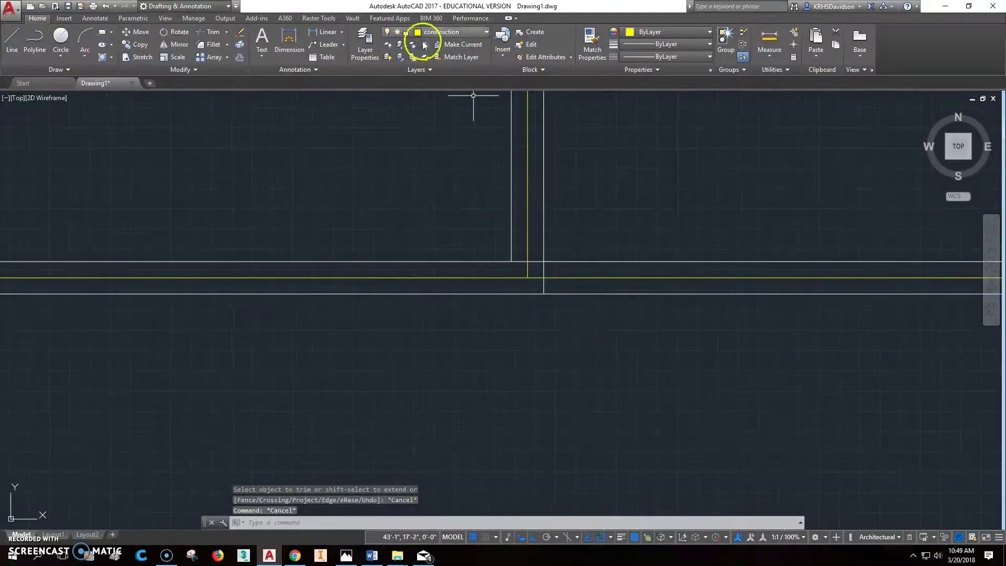
pyautogui.click(222, 35)
pyautogui.press('Return')
pyautogui.click(554, 262)
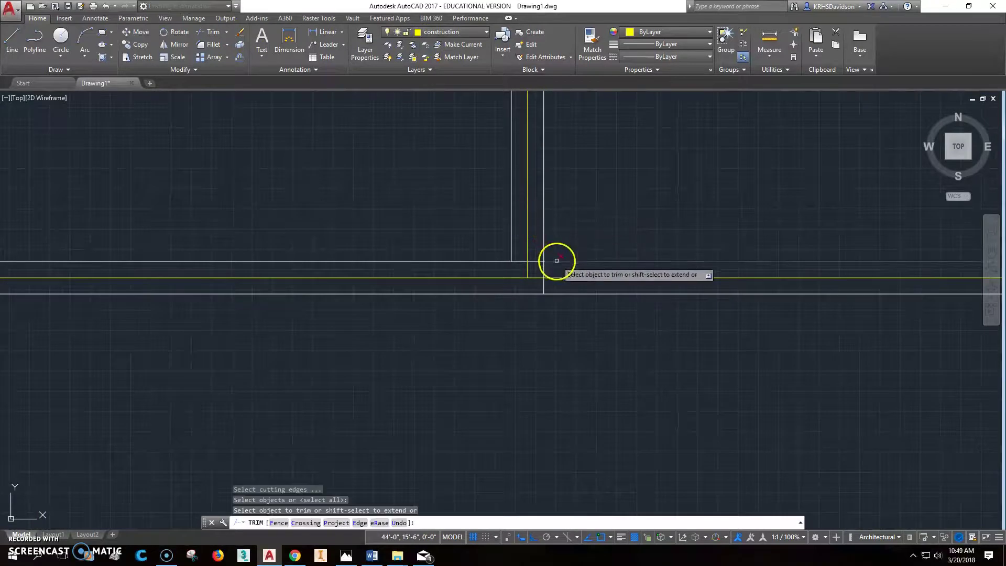
pyautogui.rightClick(552, 264)
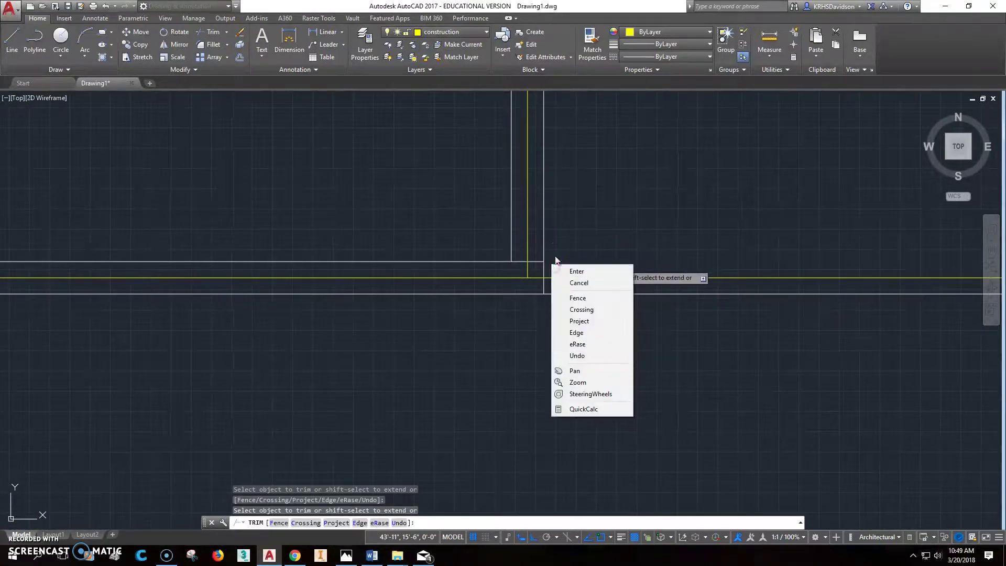
pyautogui.click(574, 278)
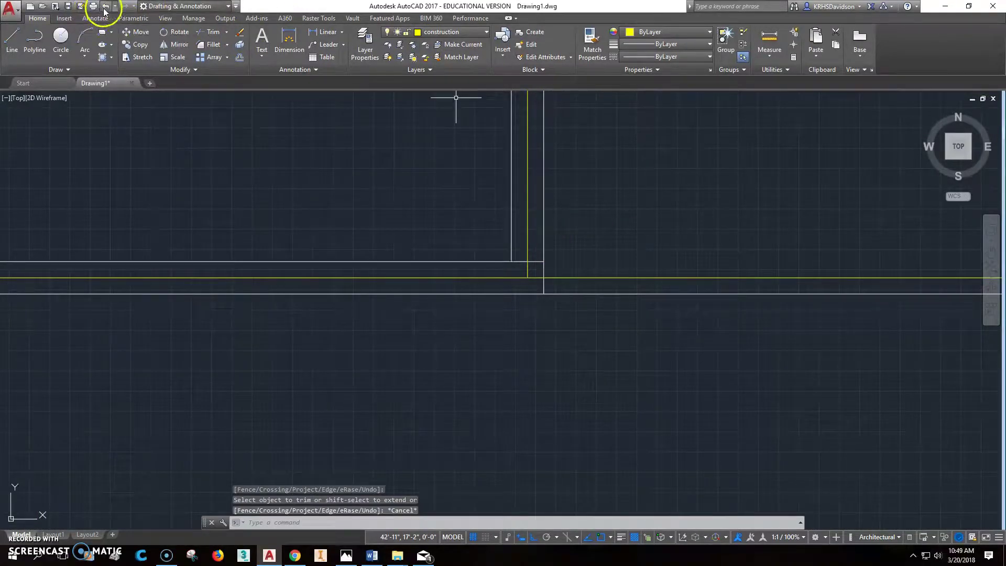
pyautogui.click(105, 7)
# Trim the left bath wall's right face line at the hall wall's upper face, and clear that face line between the bath wall's faces.
pyautogui.click(220, 39)
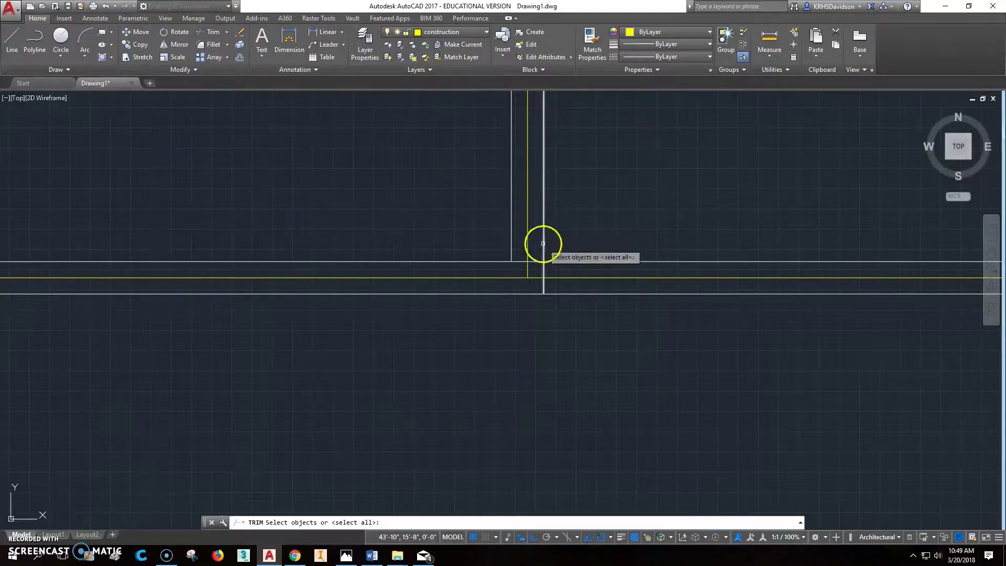
pyautogui.click(569, 262)
pyautogui.press('Return')
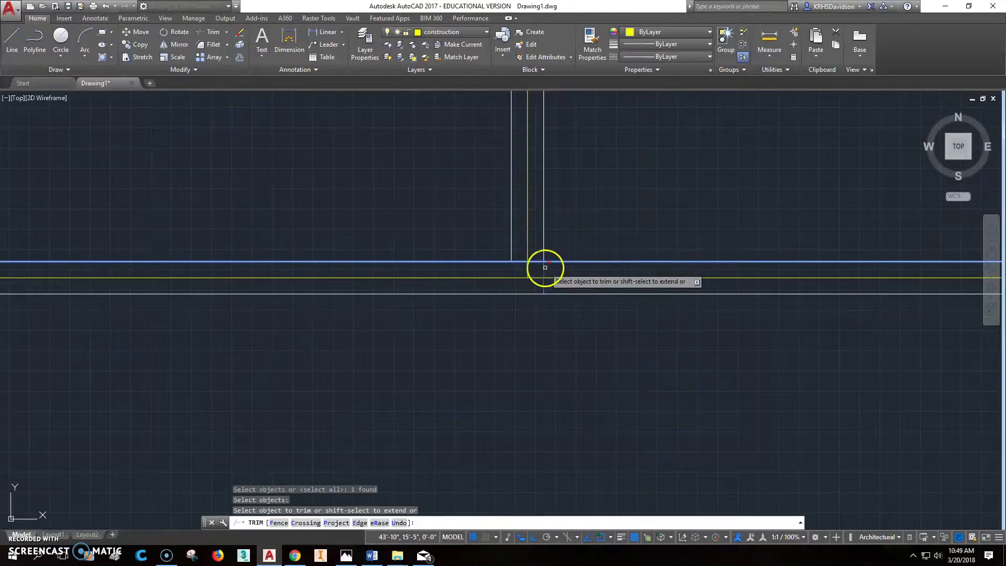
pyautogui.press('Escape')
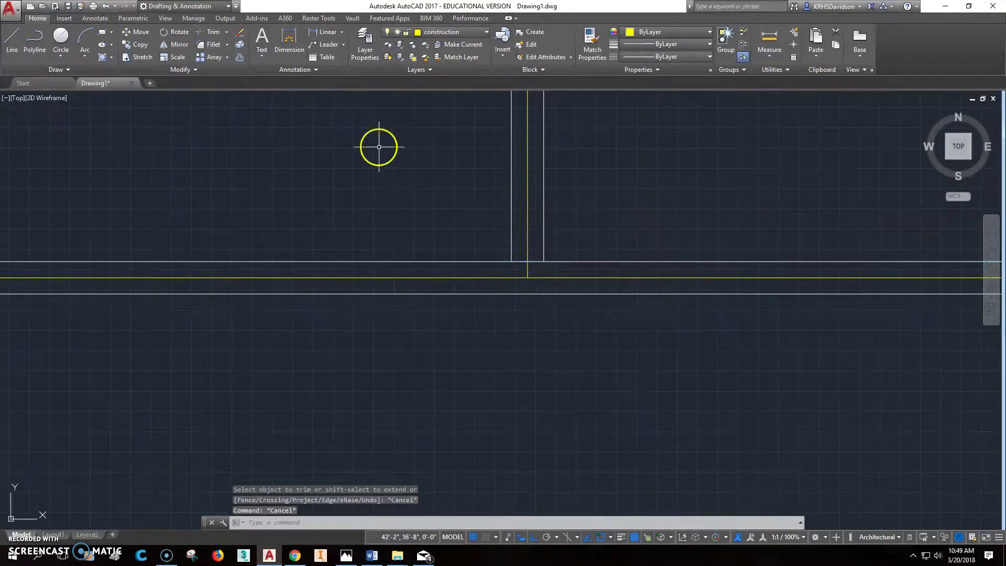
pyautogui.click(209, 31)
pyautogui.press('Return')
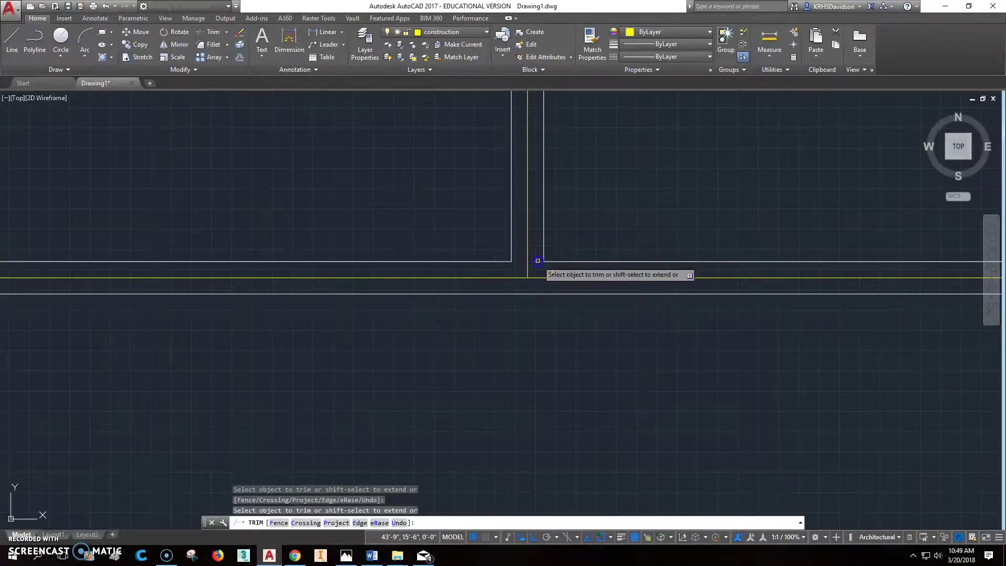
pyautogui.press('Escape')
pyautogui.press('Escape')
# Trim the upper exterior wall's inner face line between the left bath wall's two face lines.
pyautogui.scroll(-3, 645, 236)
pyautogui.moveTo(656, 222)
pyautogui.mouseDown(button='middle')
pyautogui.moveTo(663, 270)
pyautogui.moveTo(644, 254)
pyautogui.mouseUp(button='middle')
pyautogui.scroll(4, 574, 166)
pyautogui.click(205, 32)
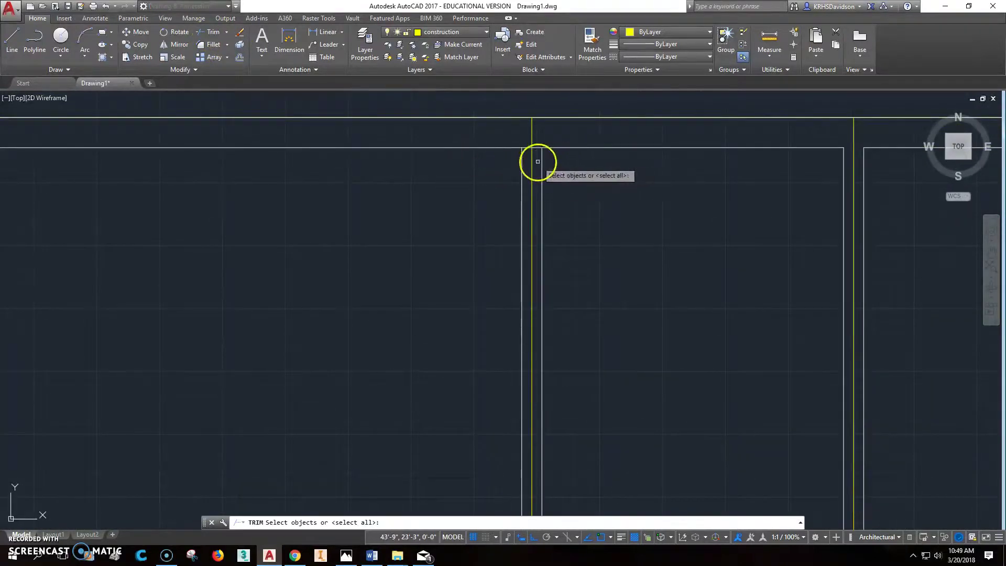
pyautogui.rightClick(537, 162)
pyautogui.click(533, 142)
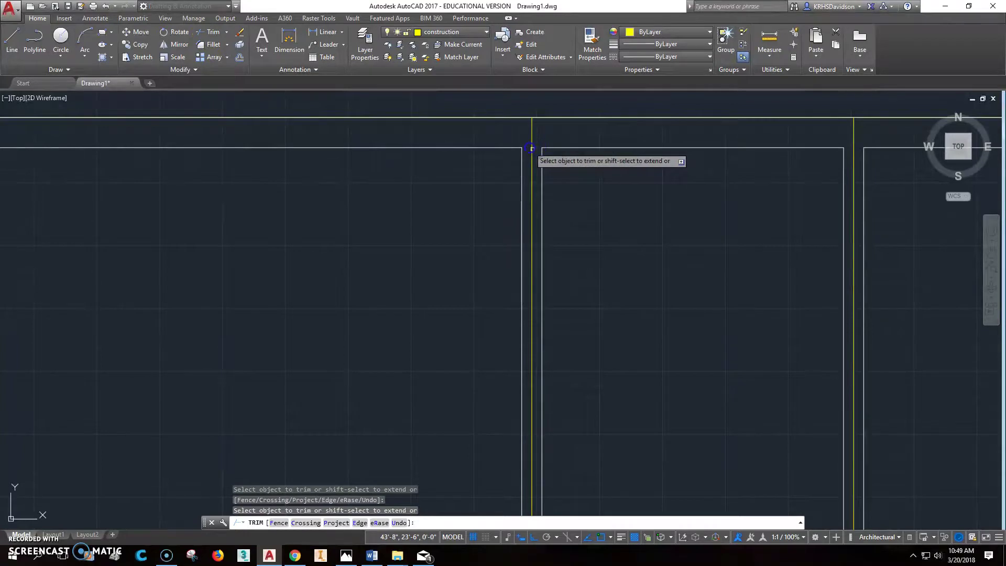
pyautogui.press('Escape')
pyautogui.press('Escape')
pyautogui.scroll(-4, 629, 239)
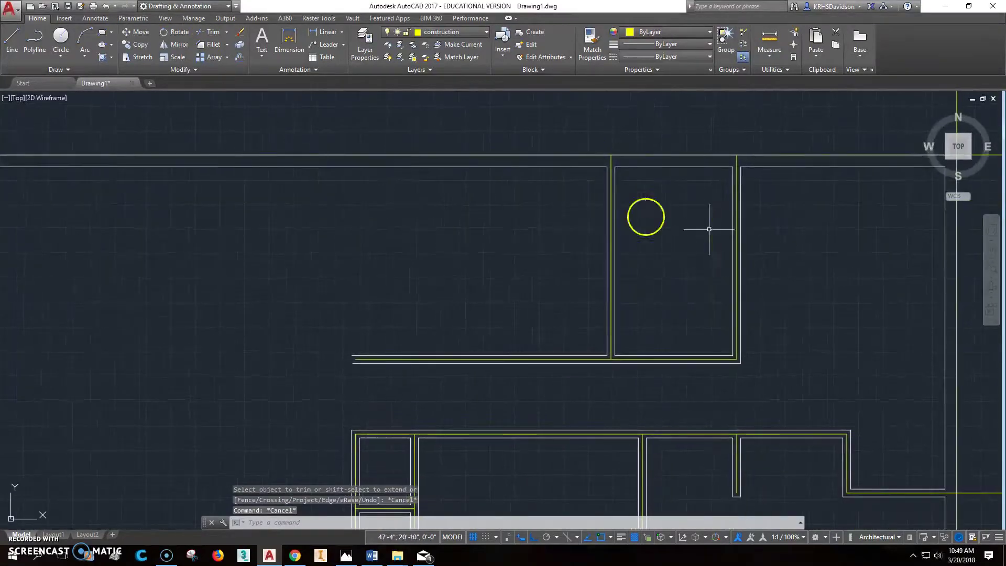
# Check the linen closet width on the floor plan image and copy the left bath wall's face lines and centerline 3'10" to the left.
pyautogui.click(347, 555)
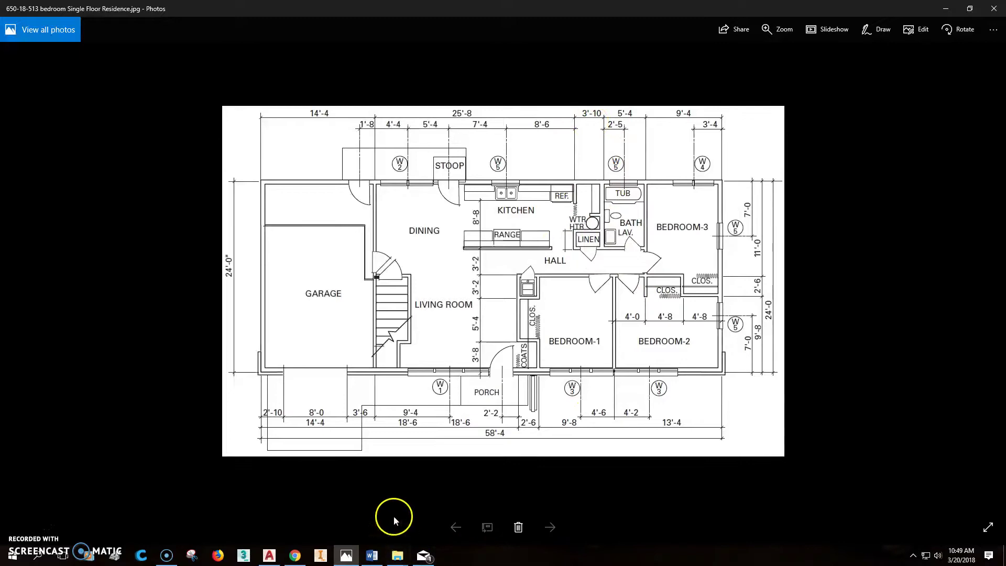
pyautogui.click(269, 555)
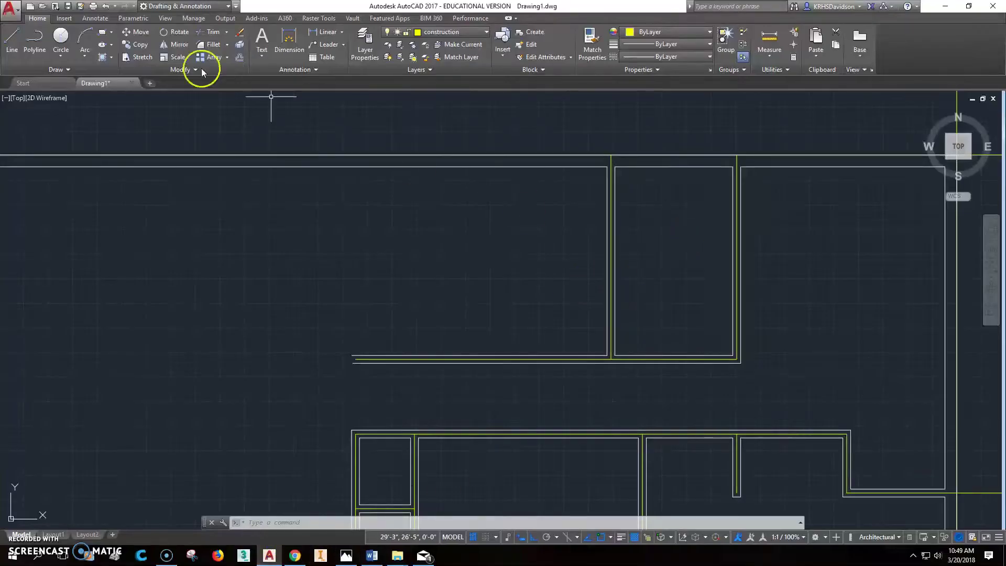
pyautogui.click(140, 47)
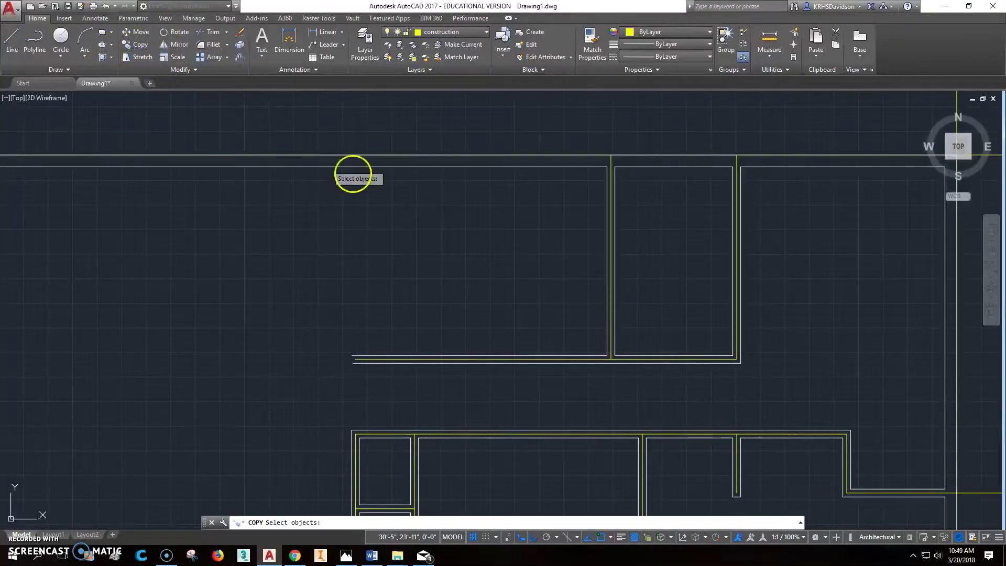
pyautogui.click(577, 129)
pyautogui.click(639, 381)
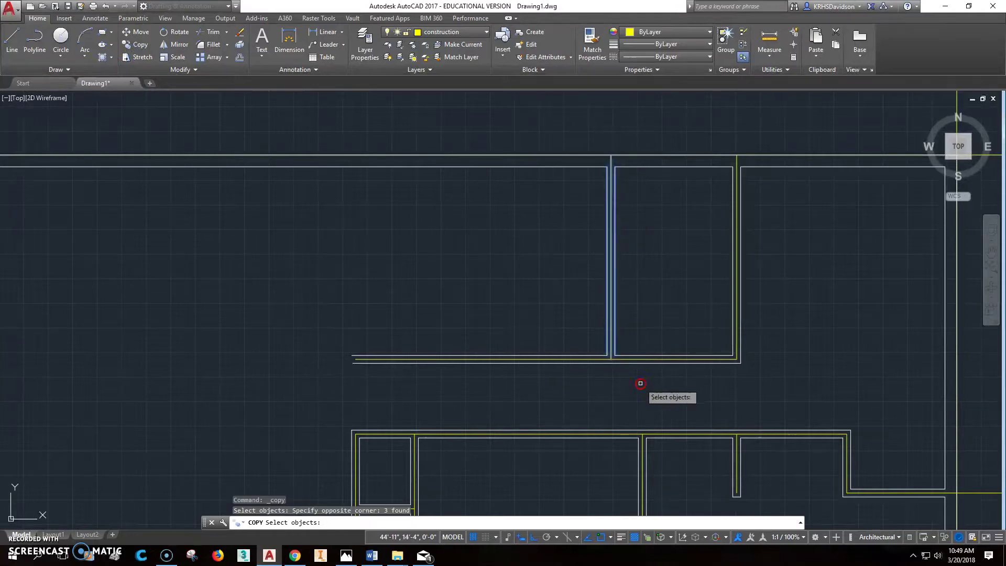
pyautogui.press('Return')
pyautogui.click(640, 386)
pyautogui.write('3')
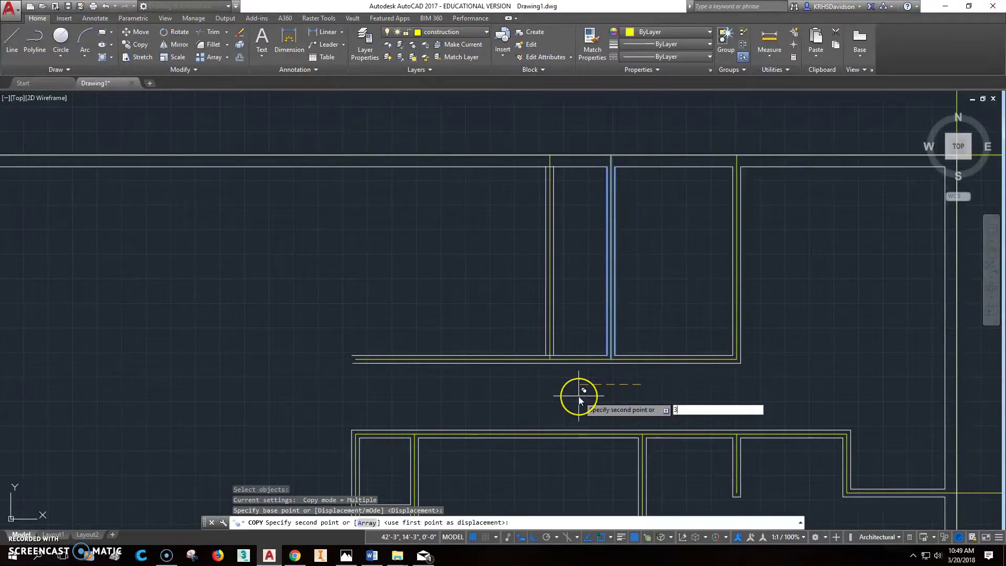
pyautogui.write("/'")
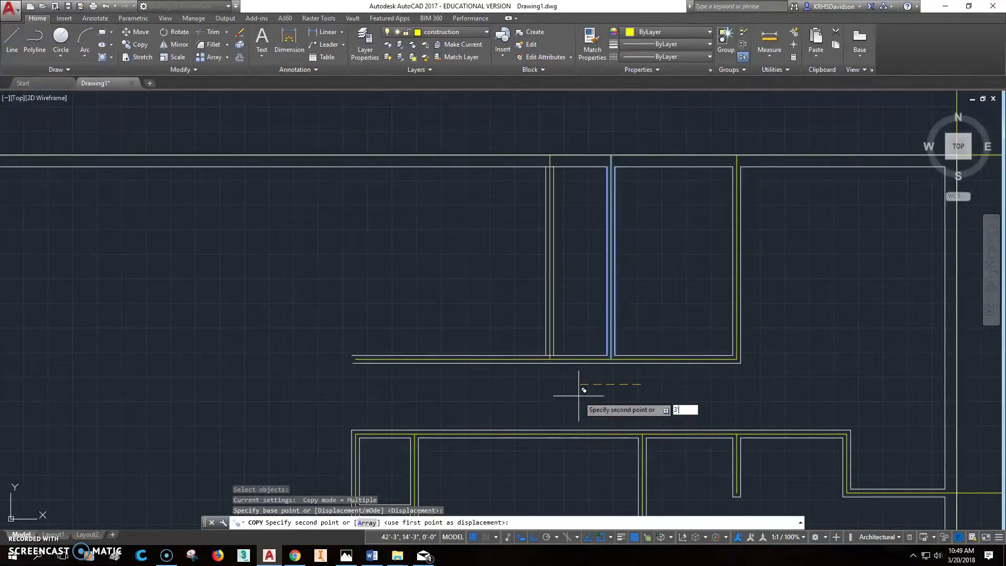
pyautogui.write('10"')
pyautogui.press('Return')
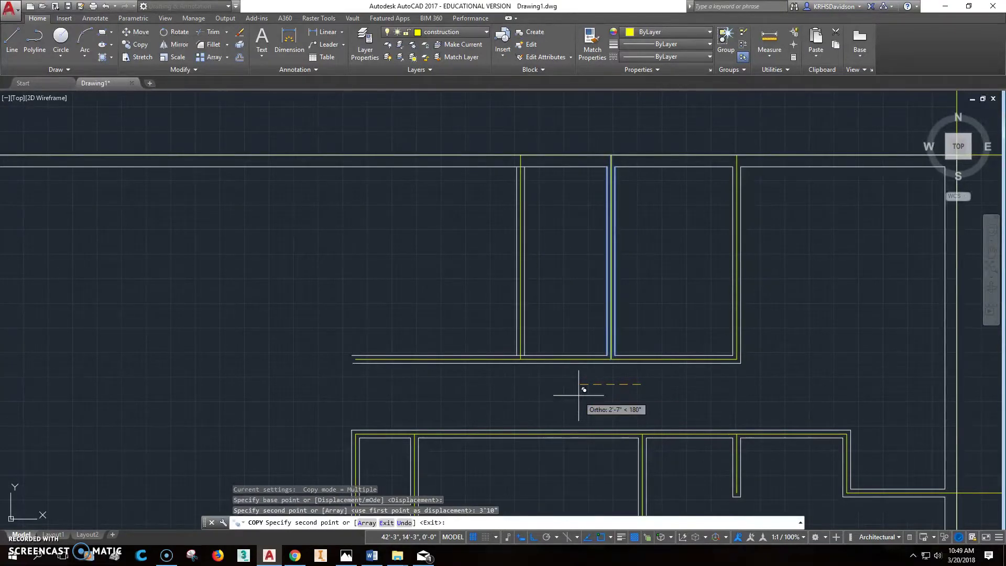
pyautogui.press('Escape')
pyautogui.press('Escape')
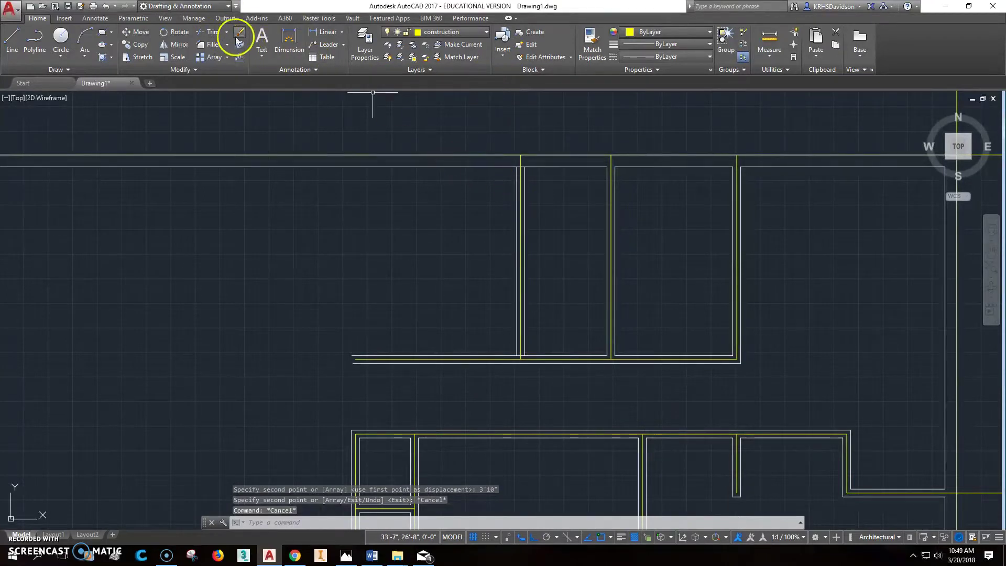
# Trim the upper exterior wall's inner face line between the copied linen closet wall's two face lines, using those as cutting edges.
pyautogui.click(213, 32)
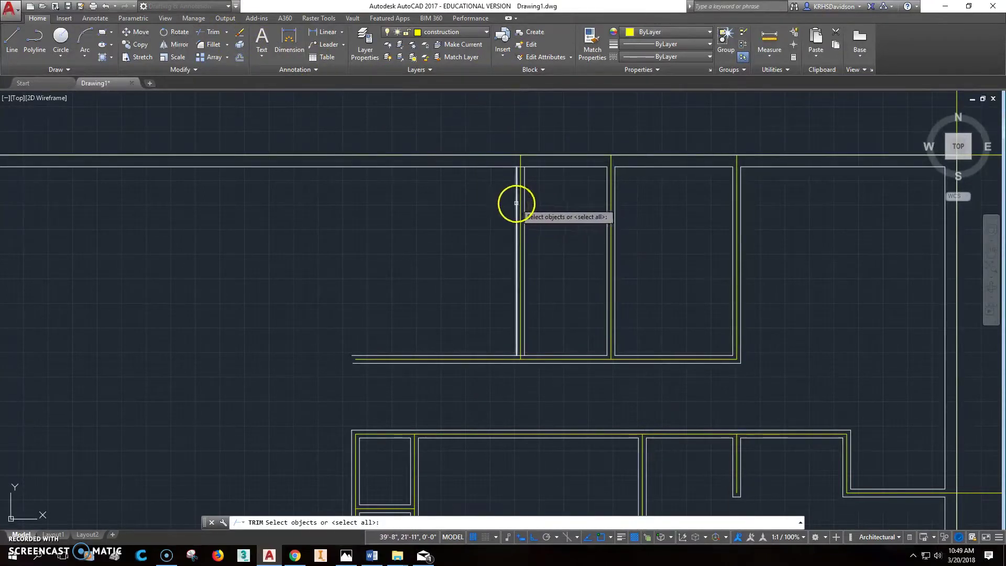
pyautogui.click(518, 202)
pyautogui.click(525, 203)
pyautogui.rightClick(530, 173)
pyautogui.click(517, 165)
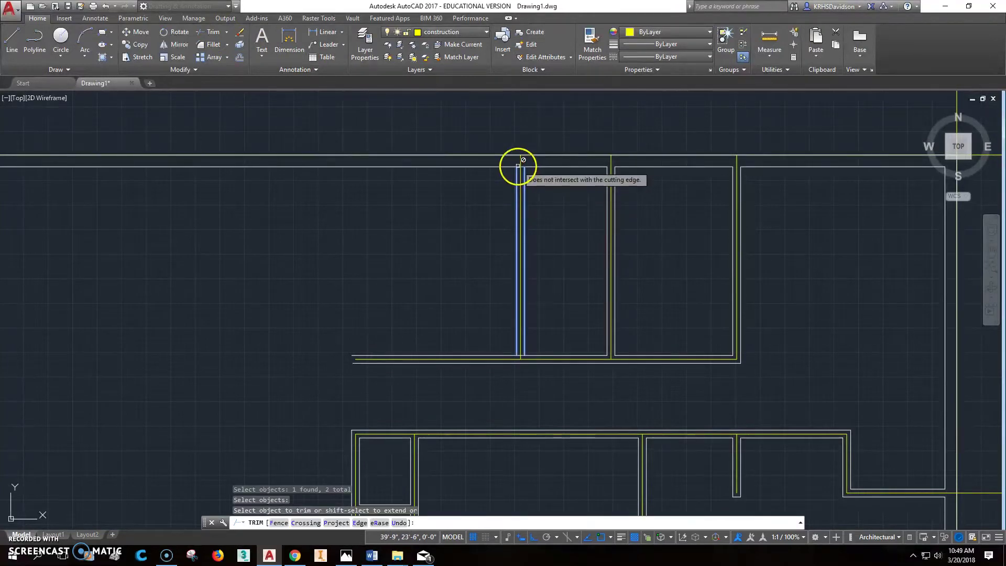
pyautogui.click(514, 237)
pyautogui.scroll(6, 518, 172)
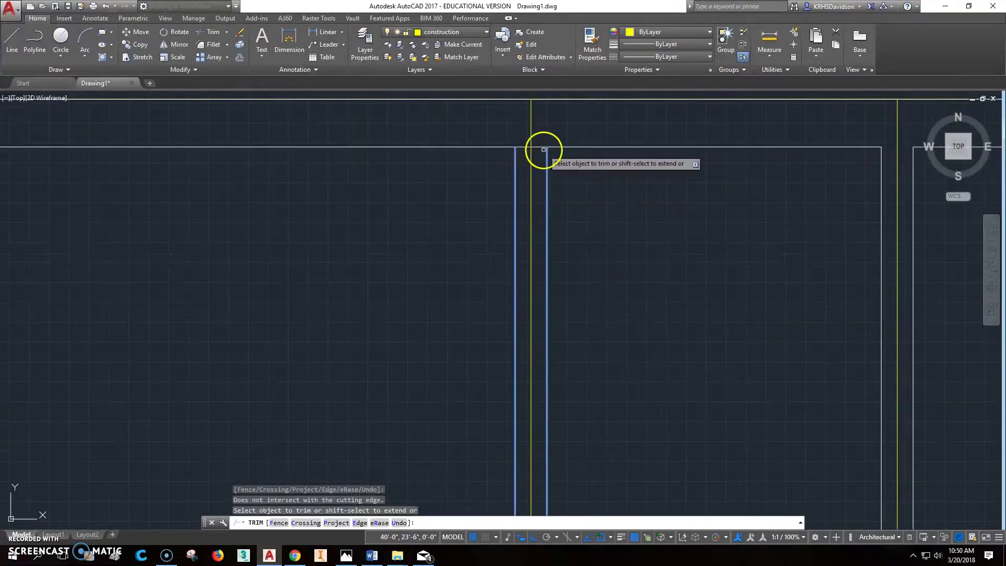
pyautogui.click(538, 146)
# Trim the hall wall's upper face line between the linen closet wall's two face lines and end the trim.
pyautogui.scroll(-3, 546, 173)
pyautogui.scroll(5, 546, 373)
pyautogui.click(561, 309)
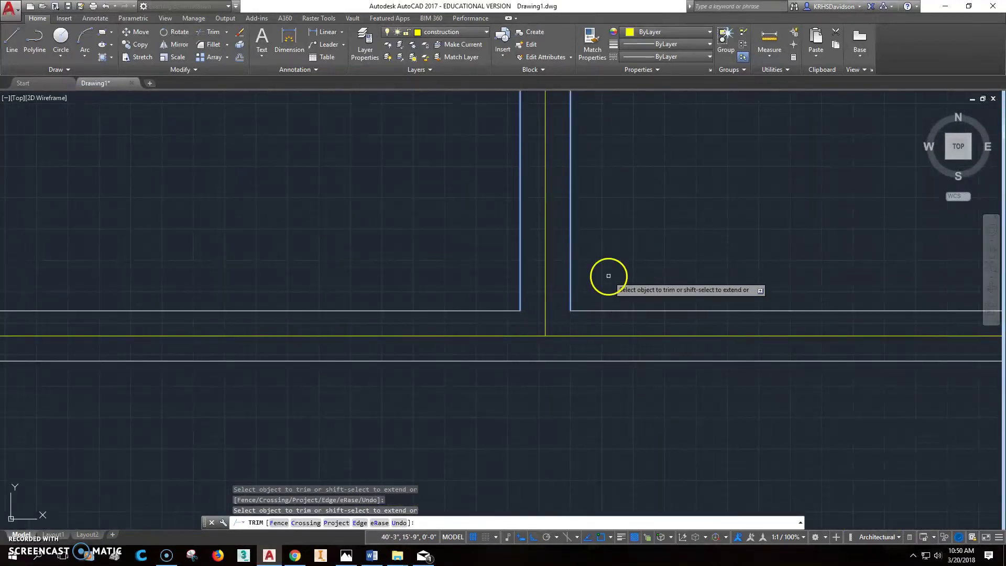
pyautogui.press('Escape')
pyautogui.scroll(-5, 611, 274)
pyautogui.scroll(-6, 612, 273)
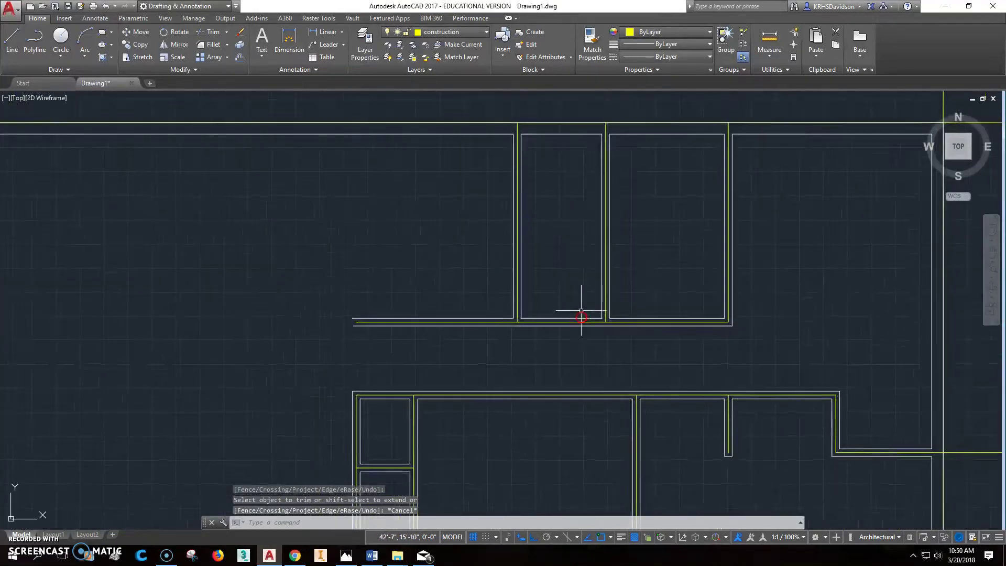
pyautogui.moveTo(605, 339)
pyautogui.mouseDown(button='middle')
pyautogui.moveTo(624, 269)
pyautogui.moveTo(622, 281)
pyautogui.mouseUp(button='middle')
pyautogui.scroll(4, 603, 251)
pyautogui.moveTo(584, 229); pyautogui.dragTo(602, 247, button='middle')
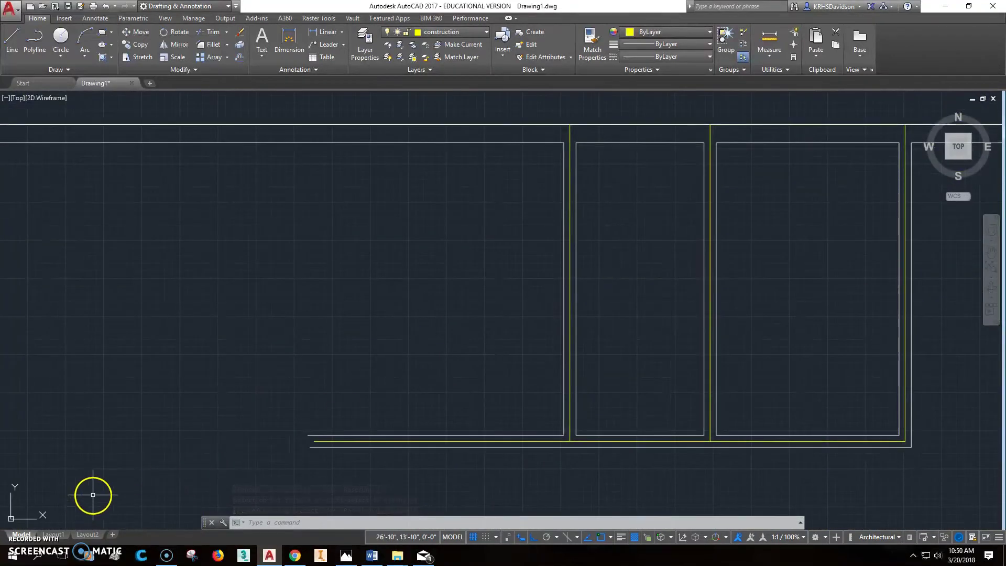